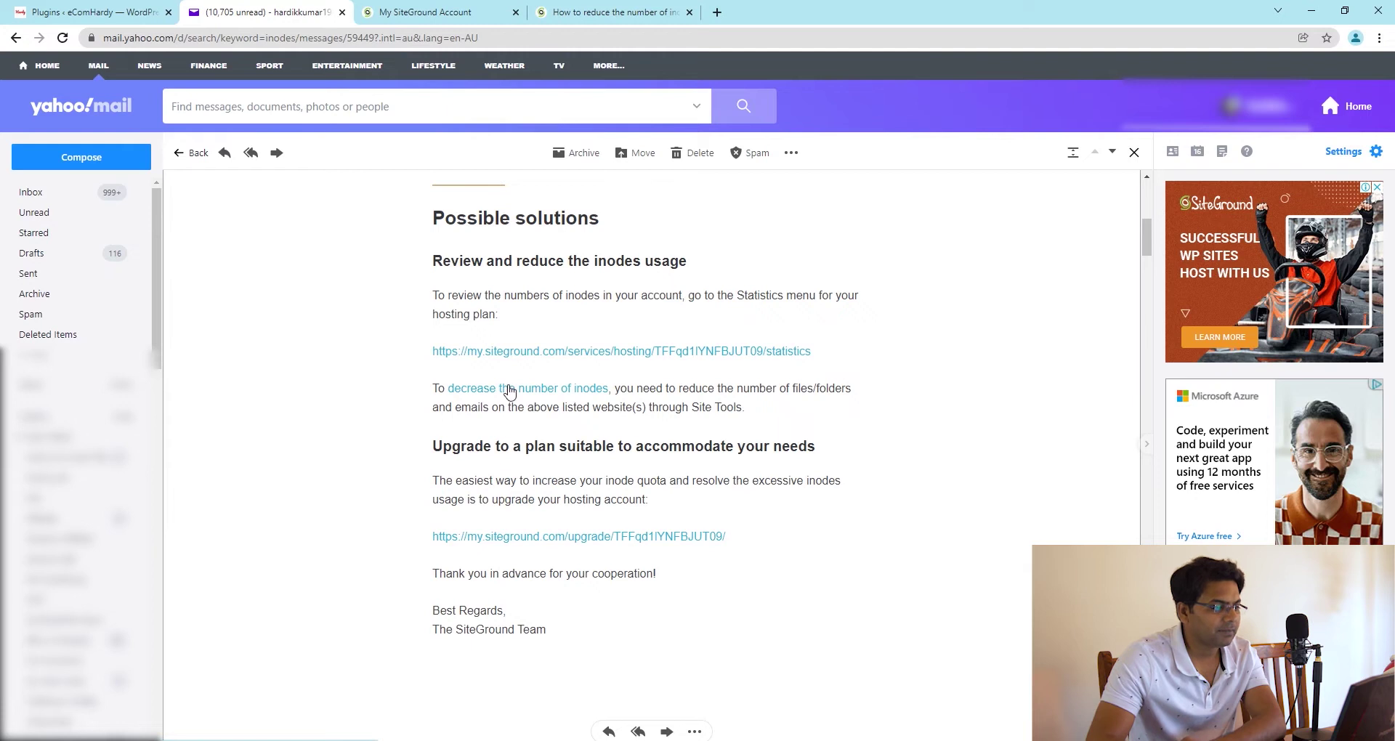
- Open the inode-reduction article linked in the SiteGround email and read its suggestions for removing unneeded files and folders
{"action": "left_click", "coordinate": [507, 392]}
{"action": "left_click", "coordinate": [474, 8]}
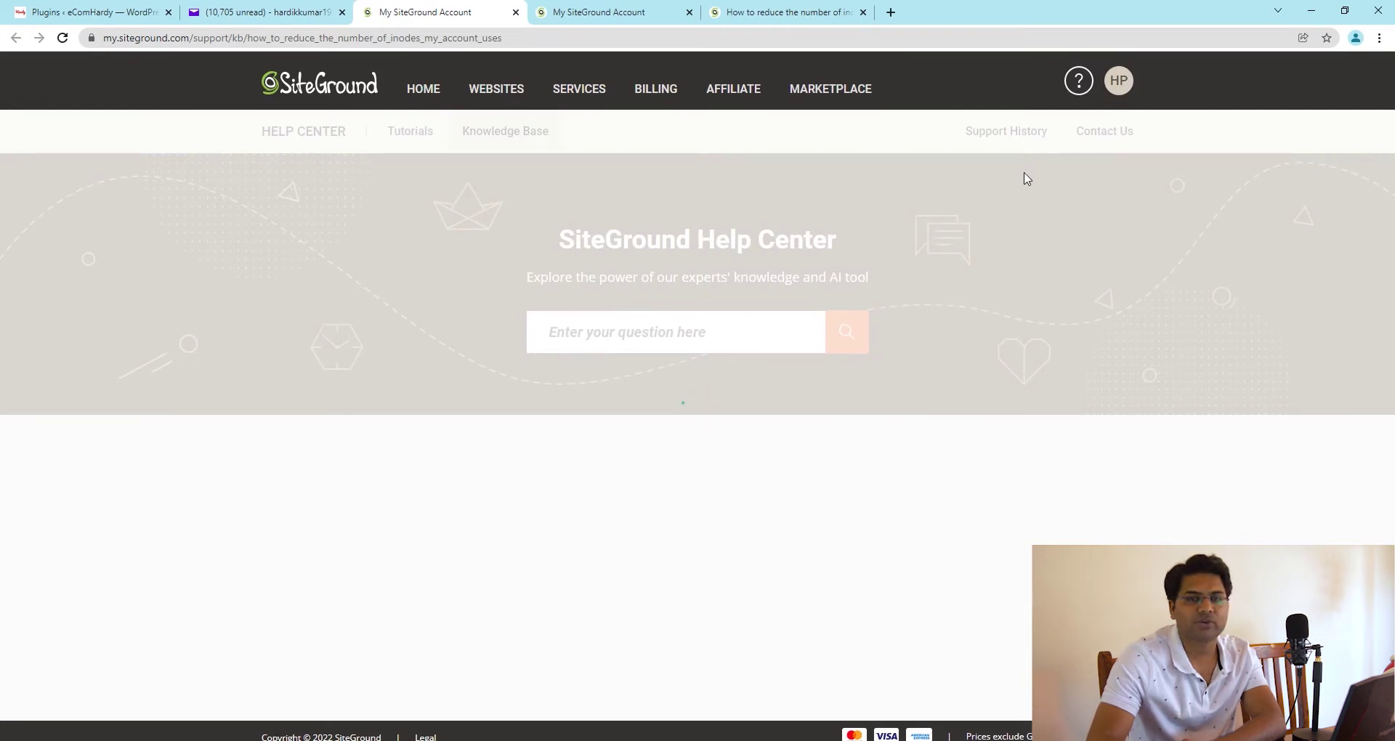
{"action": "scroll", "coordinate": [455, 195], "scroll_direction": "down", "scroll_amount": 2}
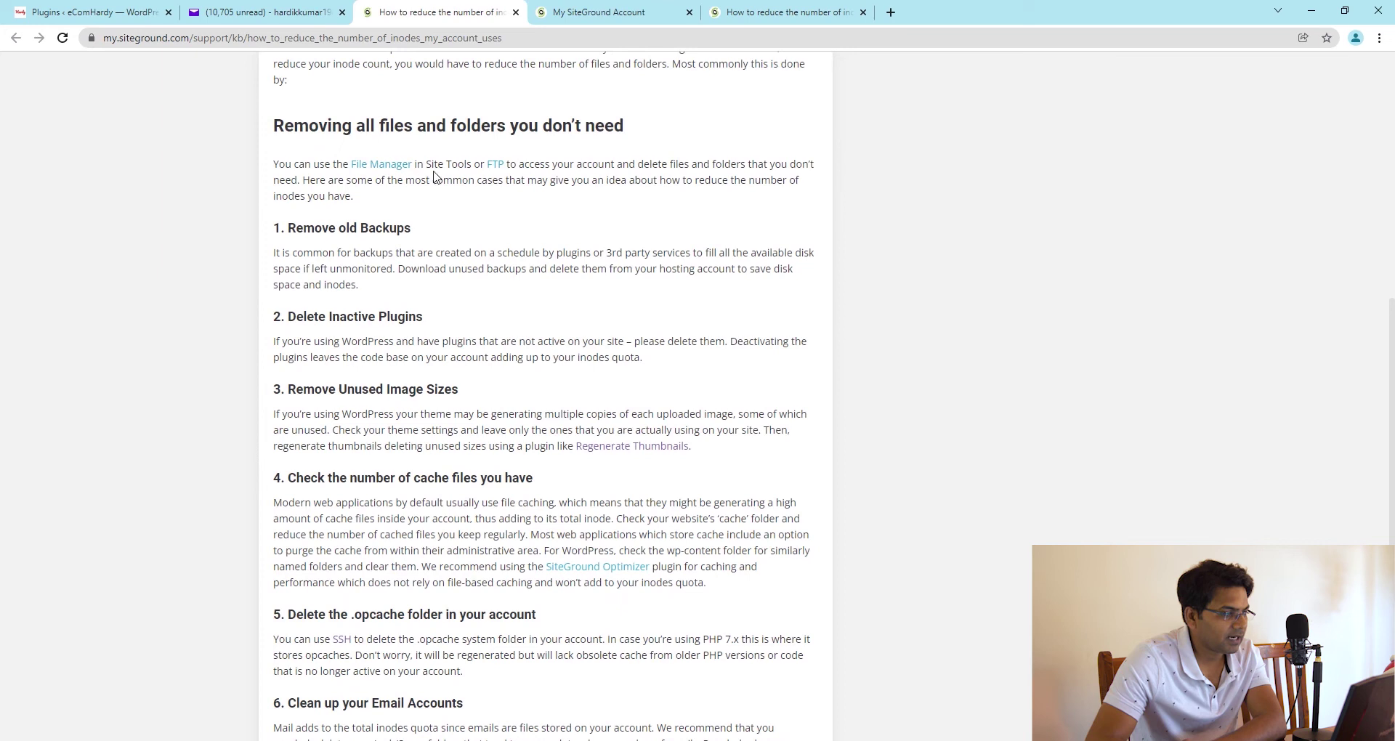
{"action": "scroll", "coordinate": [312, 237], "scroll_direction": "down", "scroll_amount": 1}
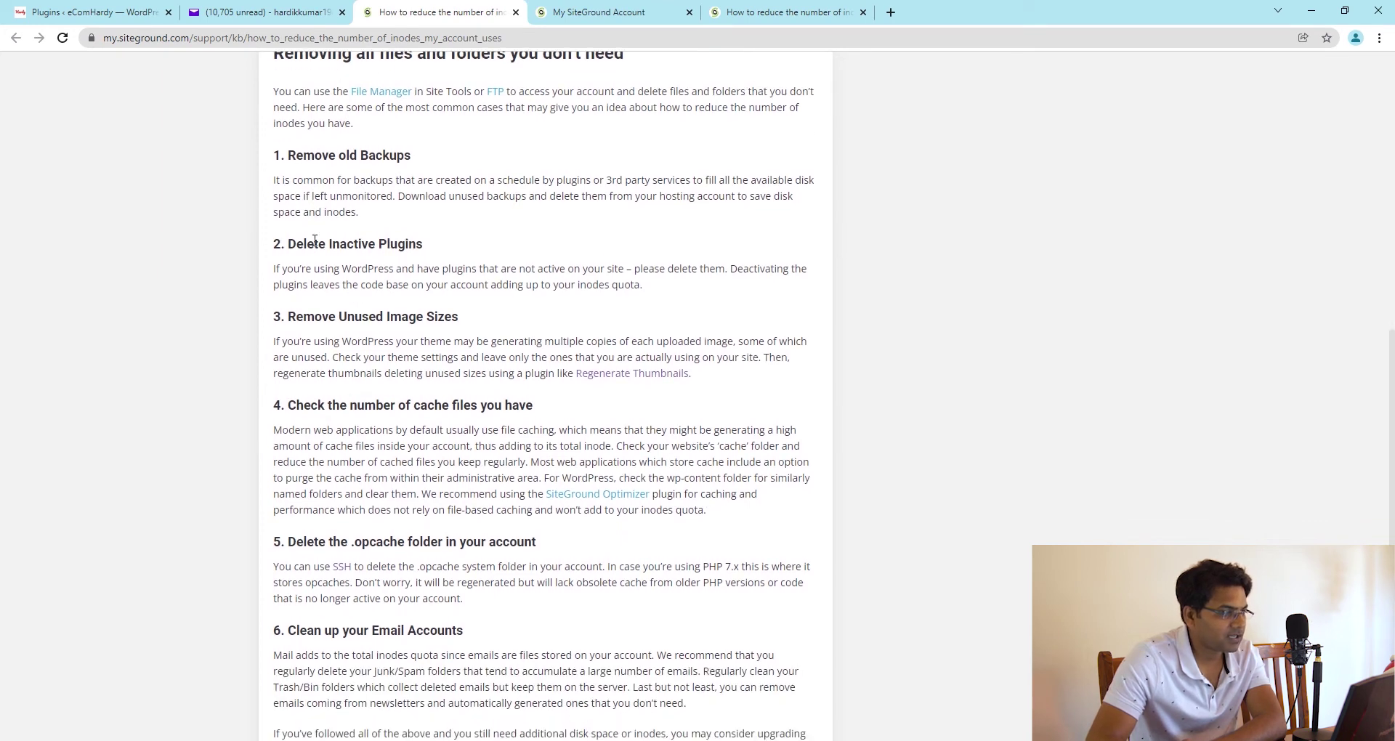
{"action": "scroll", "coordinate": [315, 240], "scroll_direction": "up", "scroll_amount": 1}
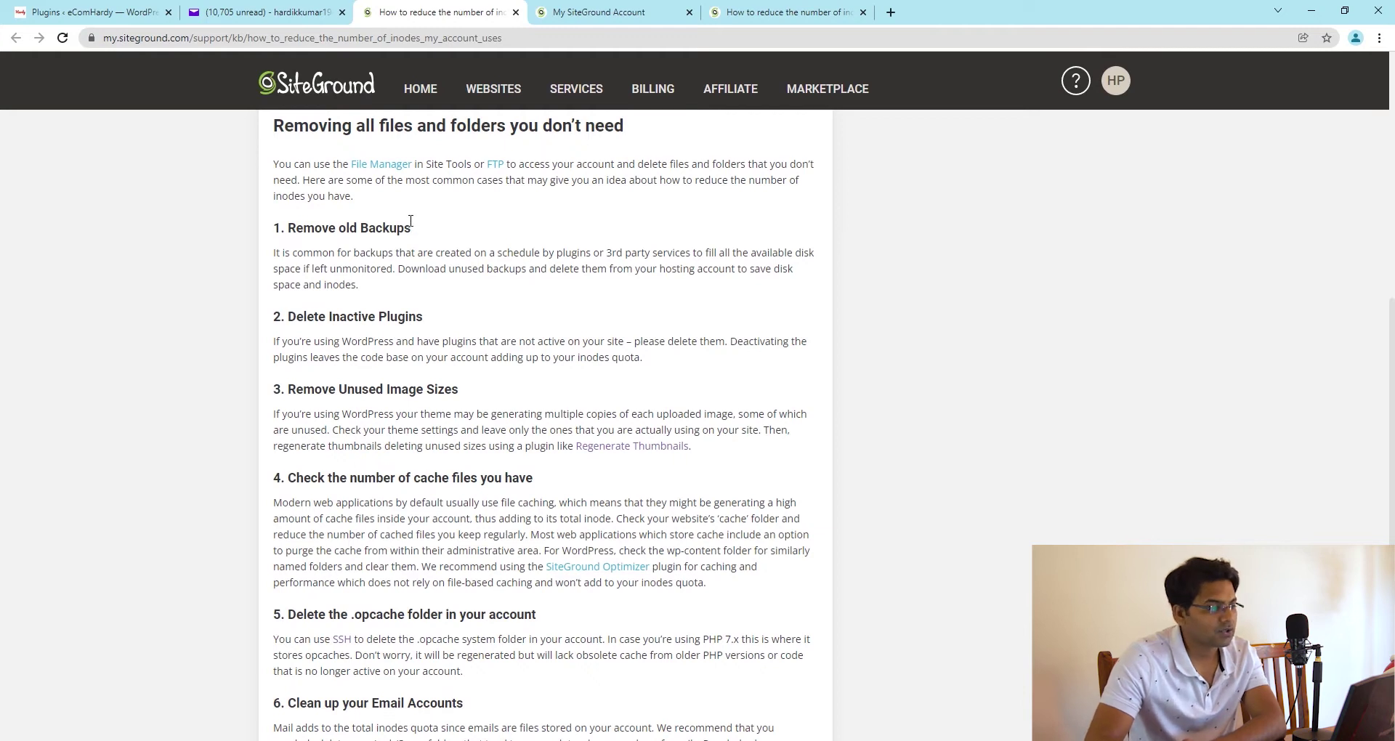
- Place the inode article right beside the WordPress Plugins page in the browser and review the installed plugins for inactive ones
{"action": "key", "text": "ctrl+1"}
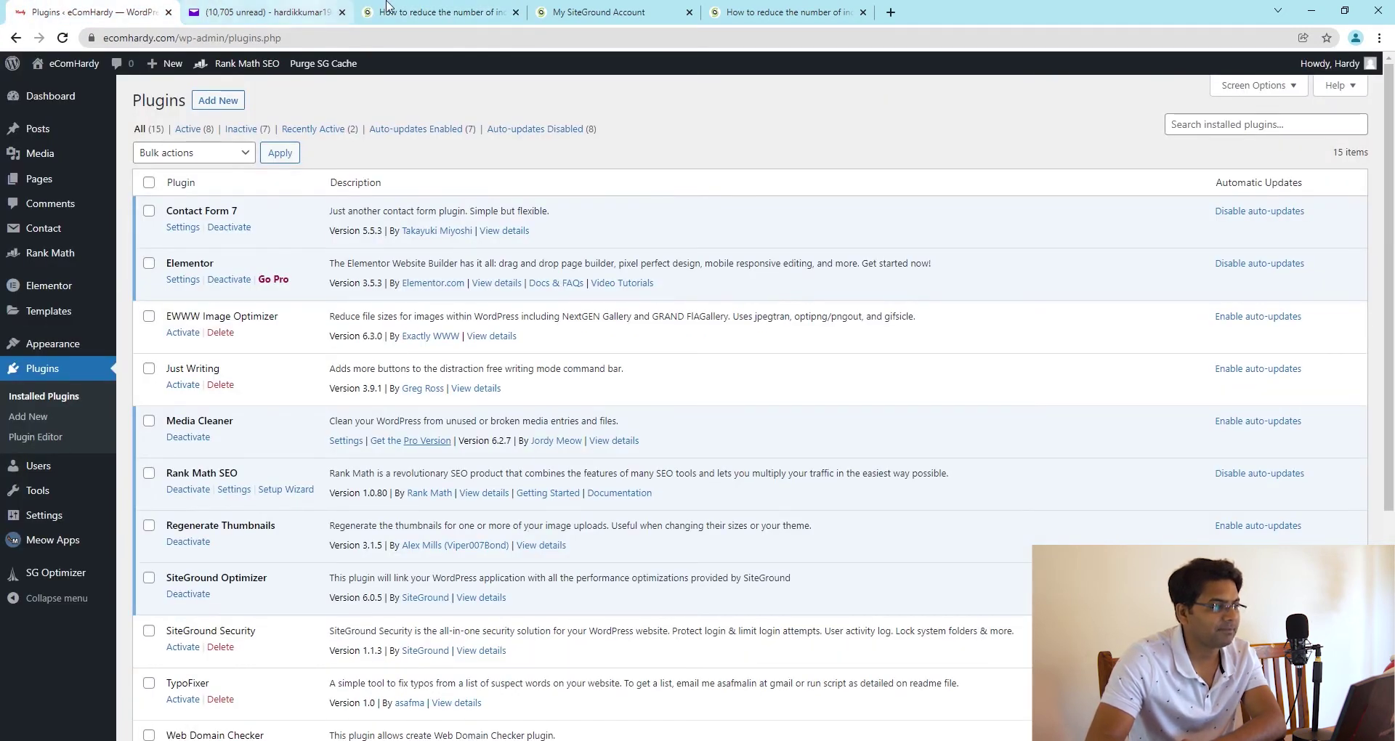
{"action": "left_click_drag", "start_coordinate": [403, 9], "coordinate": [229, 9]}
{"action": "key", "text": "ctrl+1"}
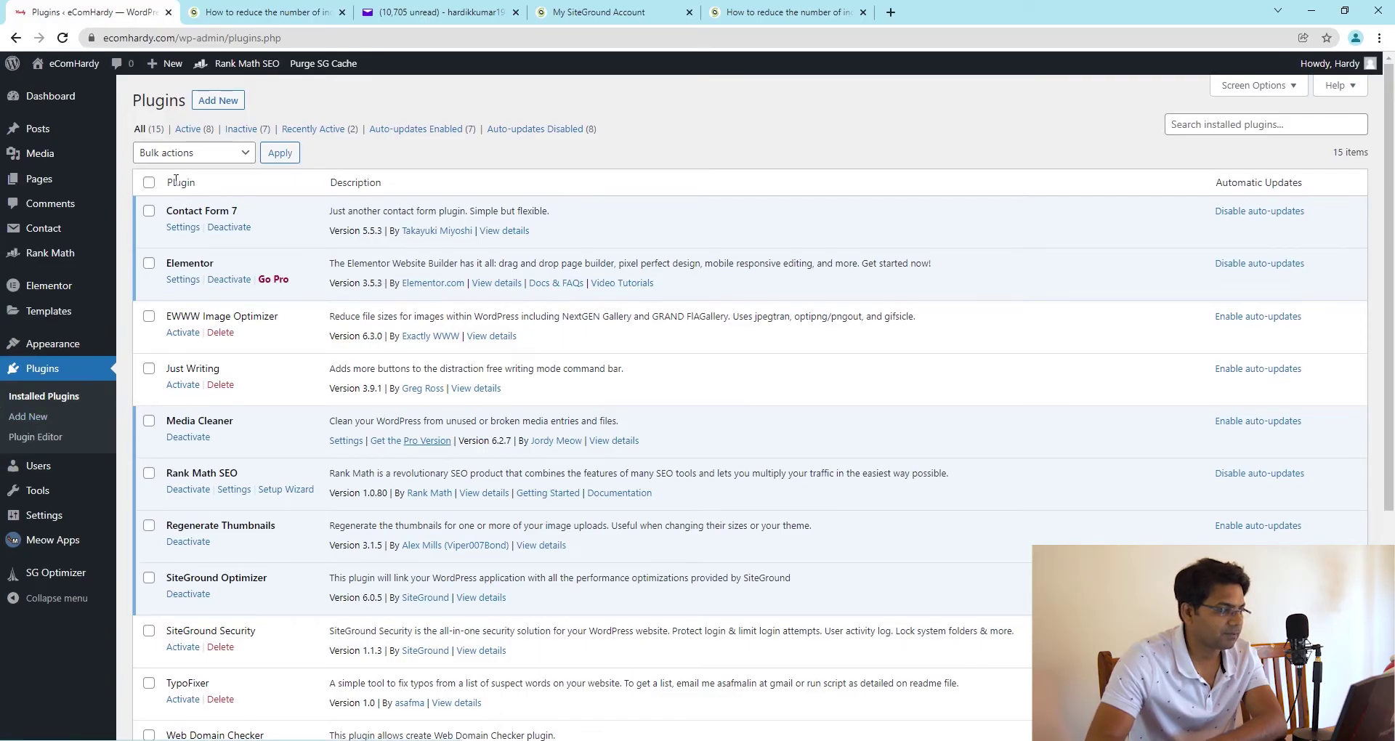
{"action": "scroll", "coordinate": [311, 465], "scroll_direction": "down", "scroll_amount": 5}
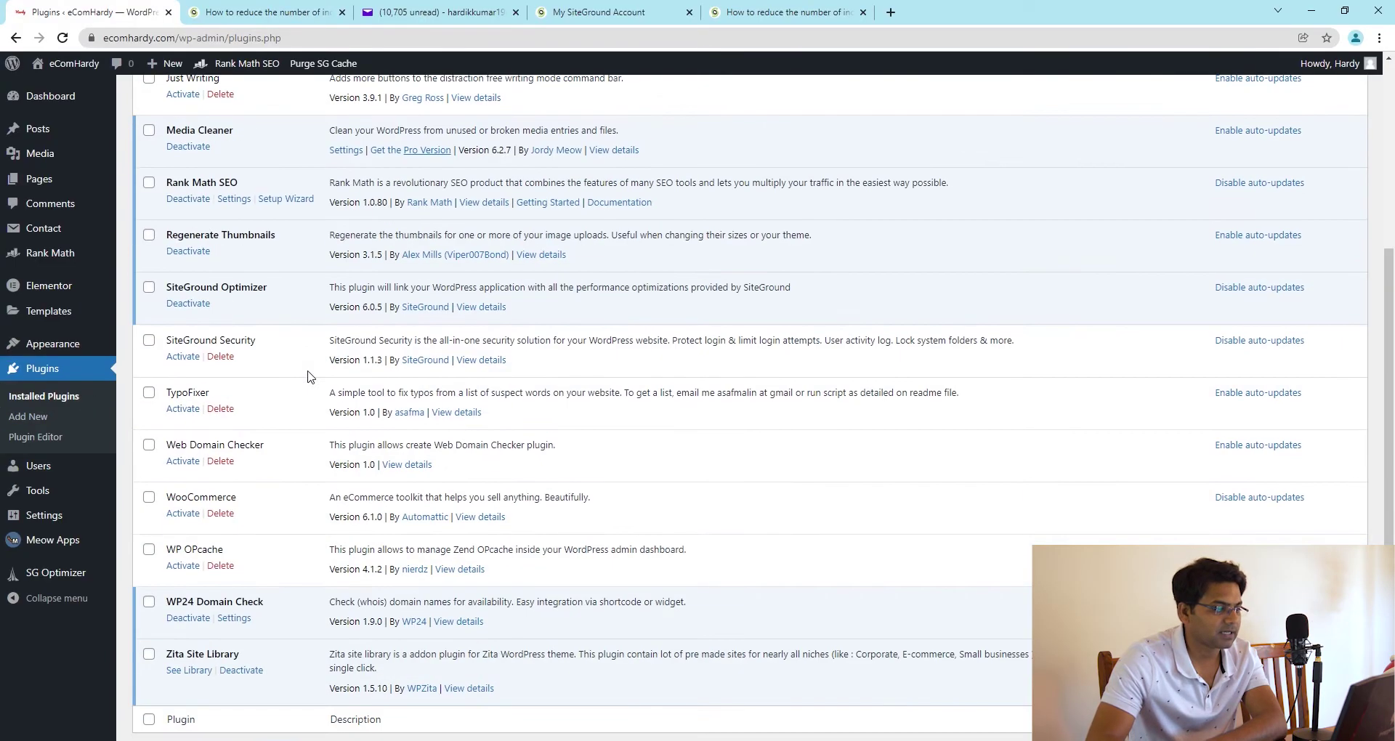
{"action": "scroll", "coordinate": [310, 376], "scroll_direction": "up", "scroll_amount": 5}
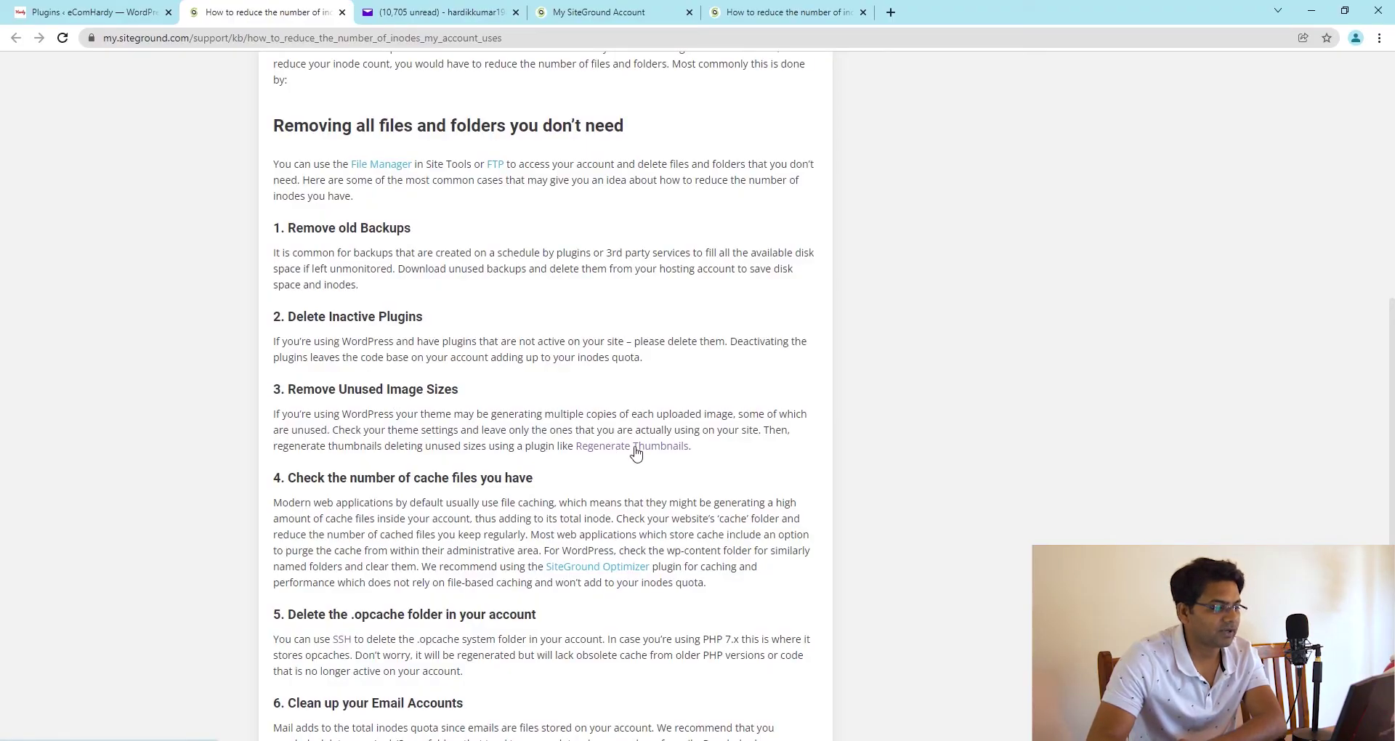
- Check the installed plugins in WordPress and search the plugin directory for "regenerate thumbnail"
{"action": "left_click", "coordinate": [61, 6]}
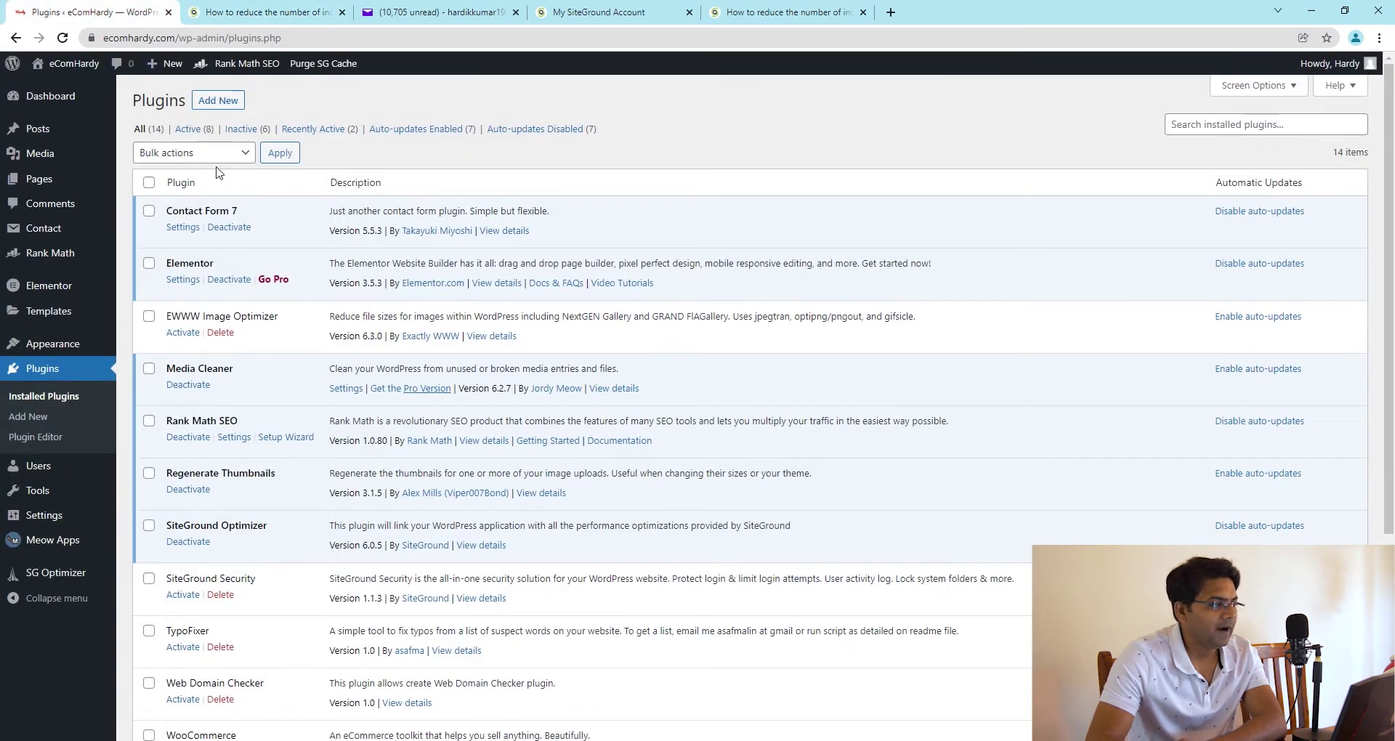
{"action": "scroll", "coordinate": [251, 374], "scroll_direction": "down", "scroll_amount": 3}
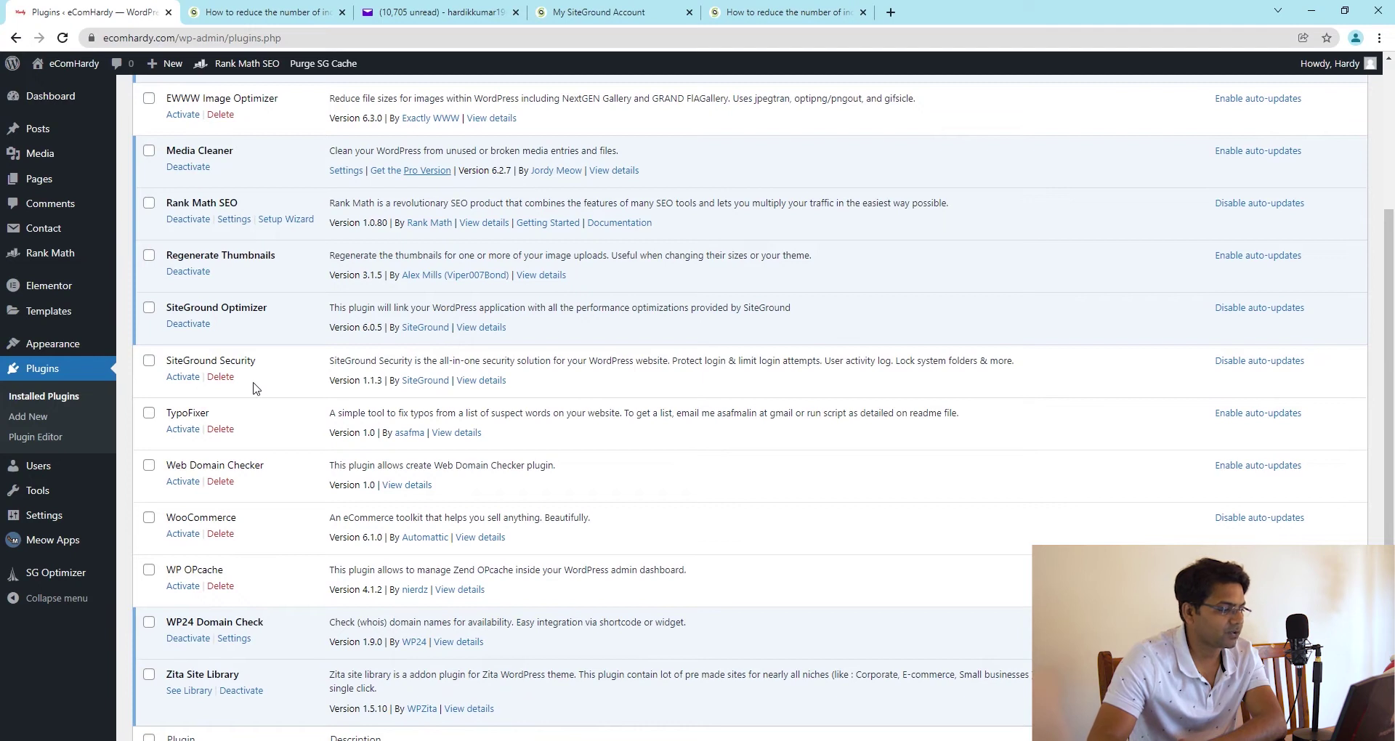
{"action": "scroll", "coordinate": [269, 429], "scroll_direction": "up", "scroll_amount": 2}
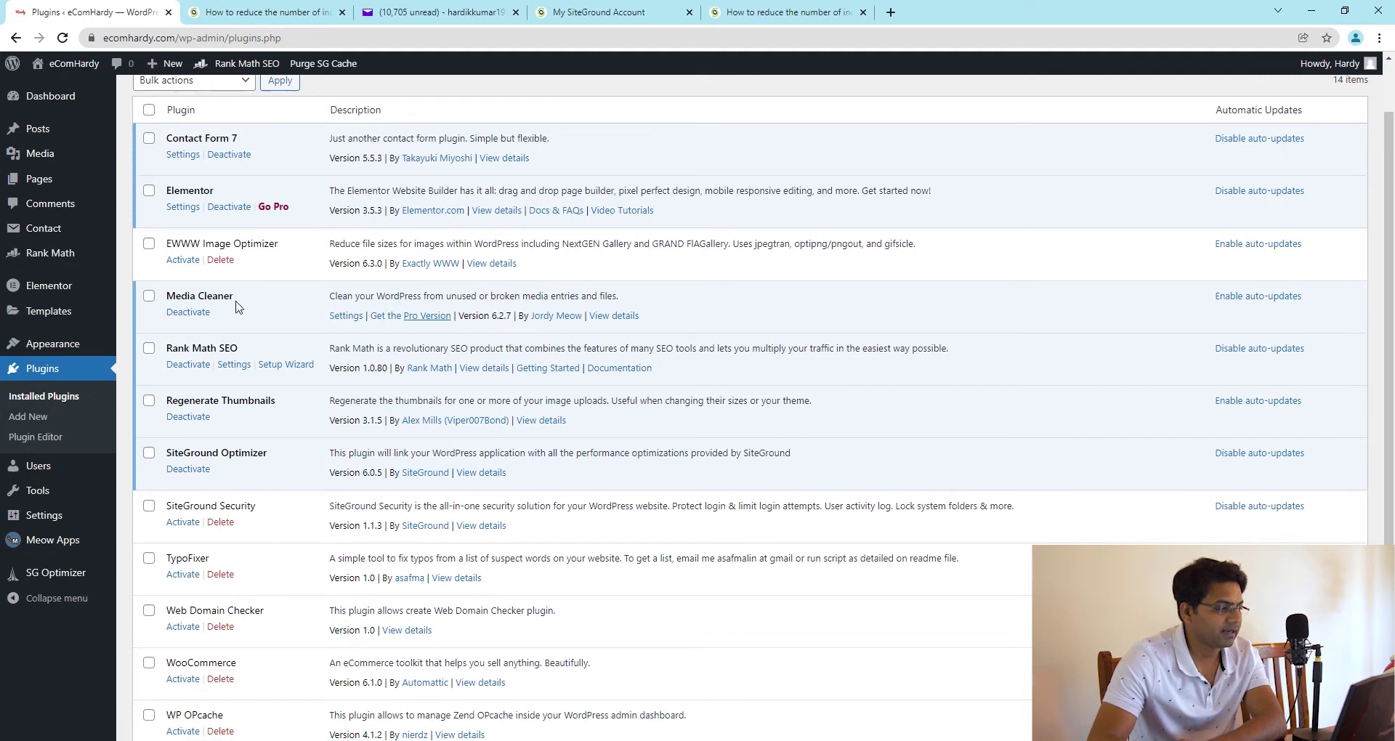
{"action": "scroll", "coordinate": [237, 306], "scroll_direction": "up", "scroll_amount": 1}
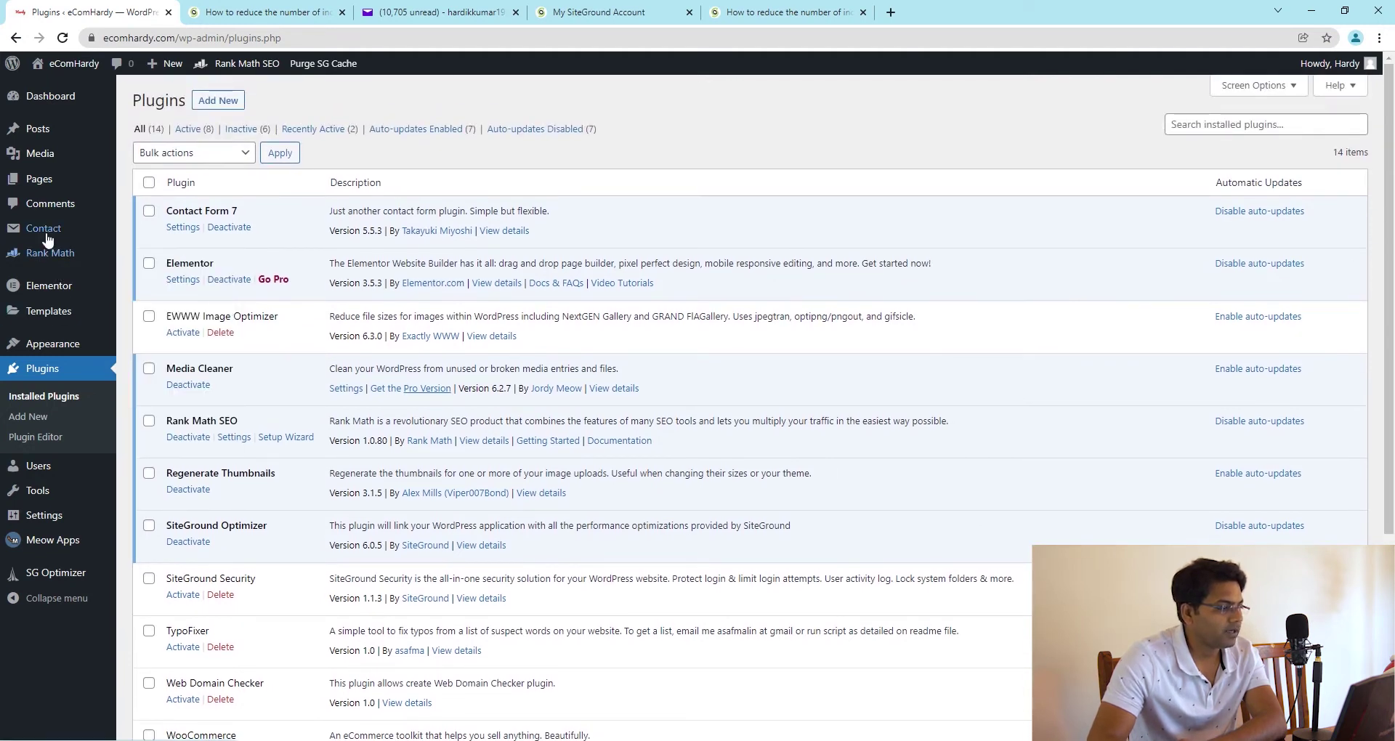
{"action": "left_click", "coordinate": [217, 100]}
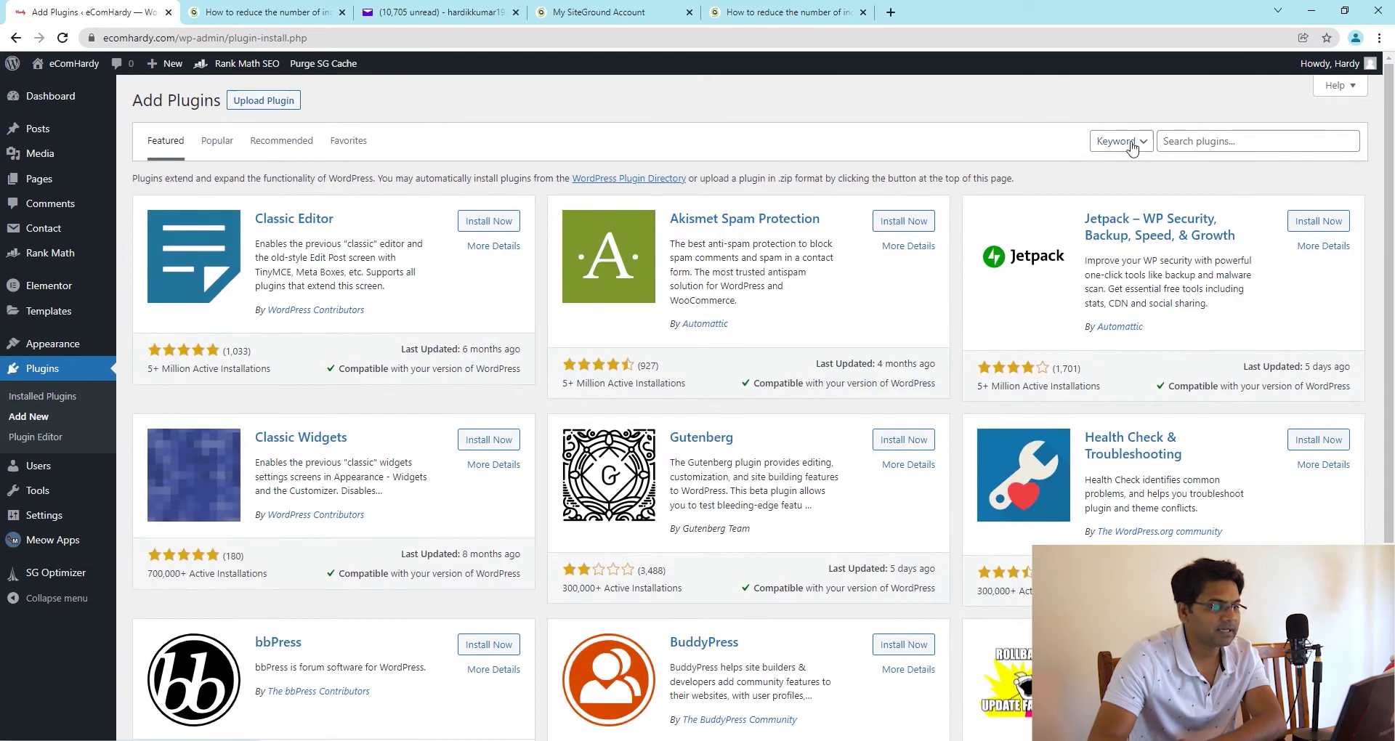
{"action": "left_click", "coordinate": [1193, 138]}
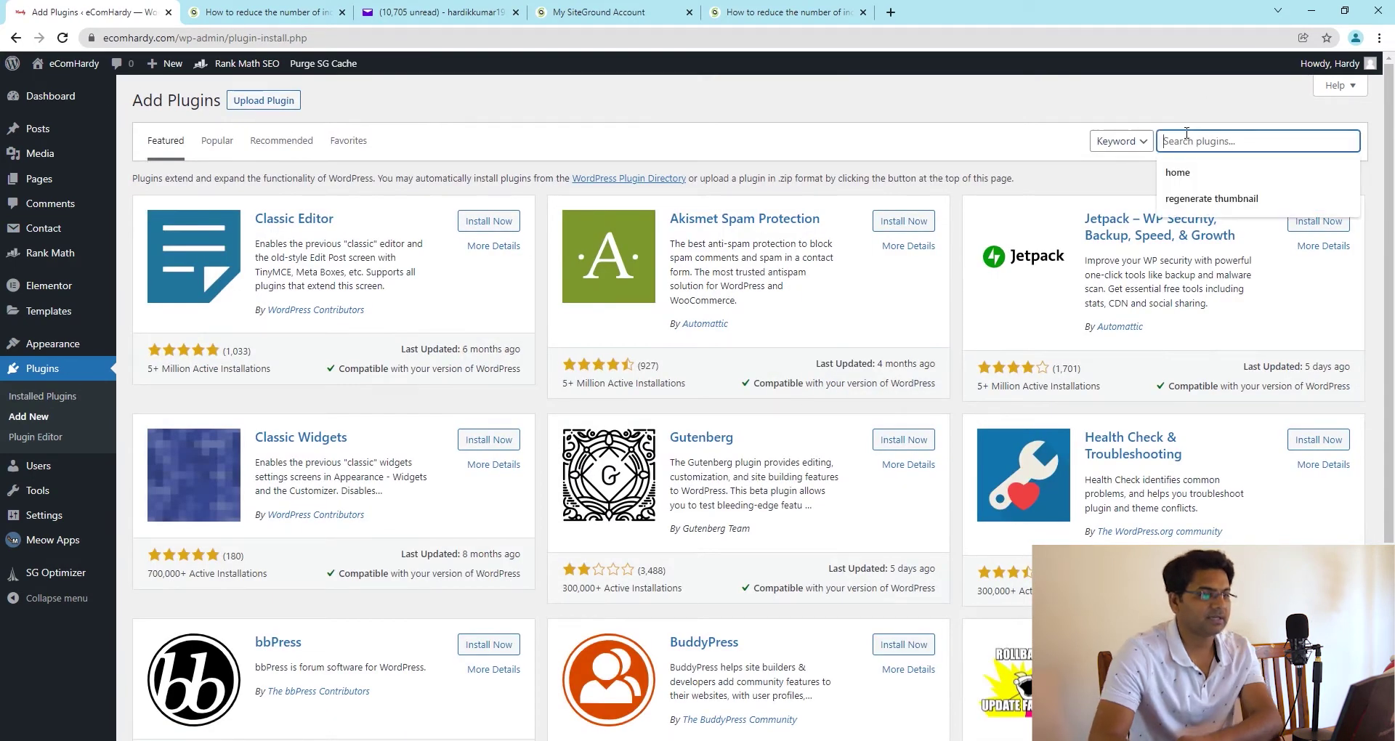
{"action": "type", "text": "re"}
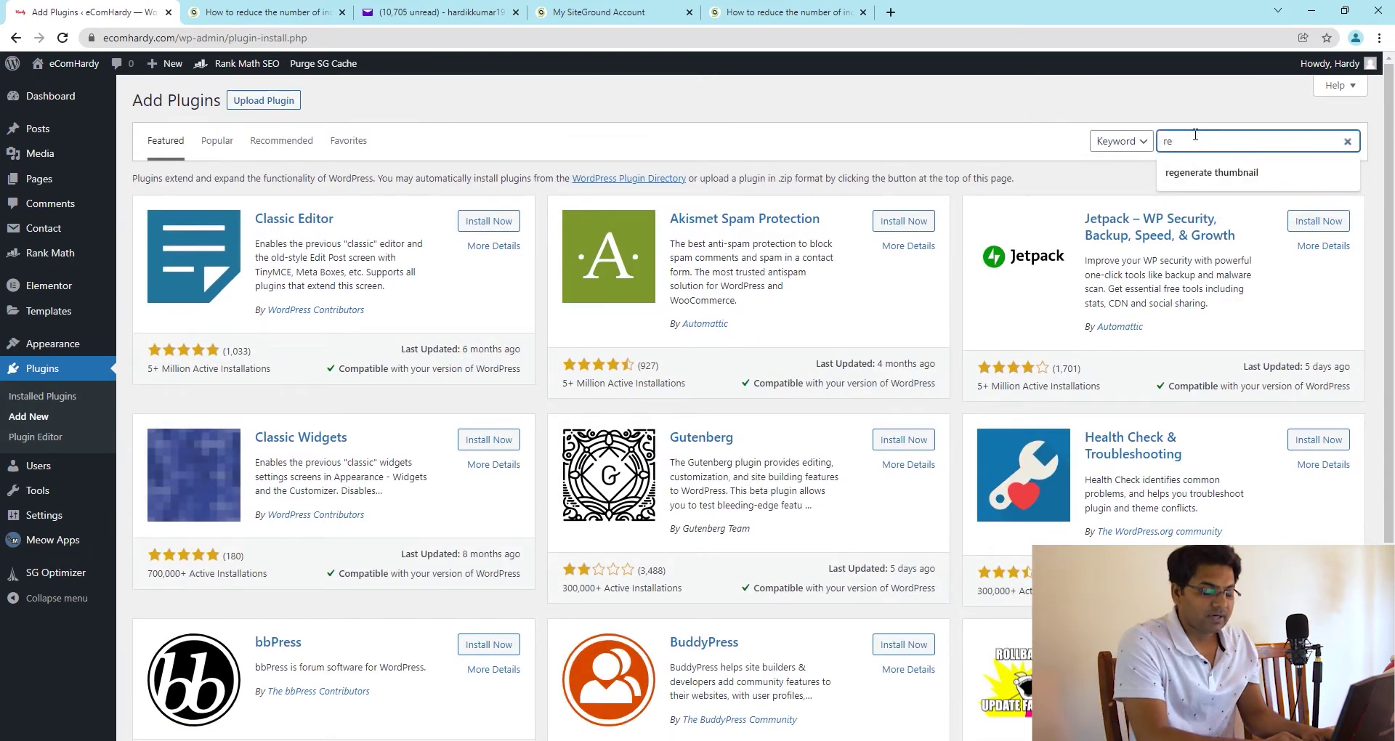
{"action": "key", "text": "Down"}
{"action": "key", "text": "Return"}
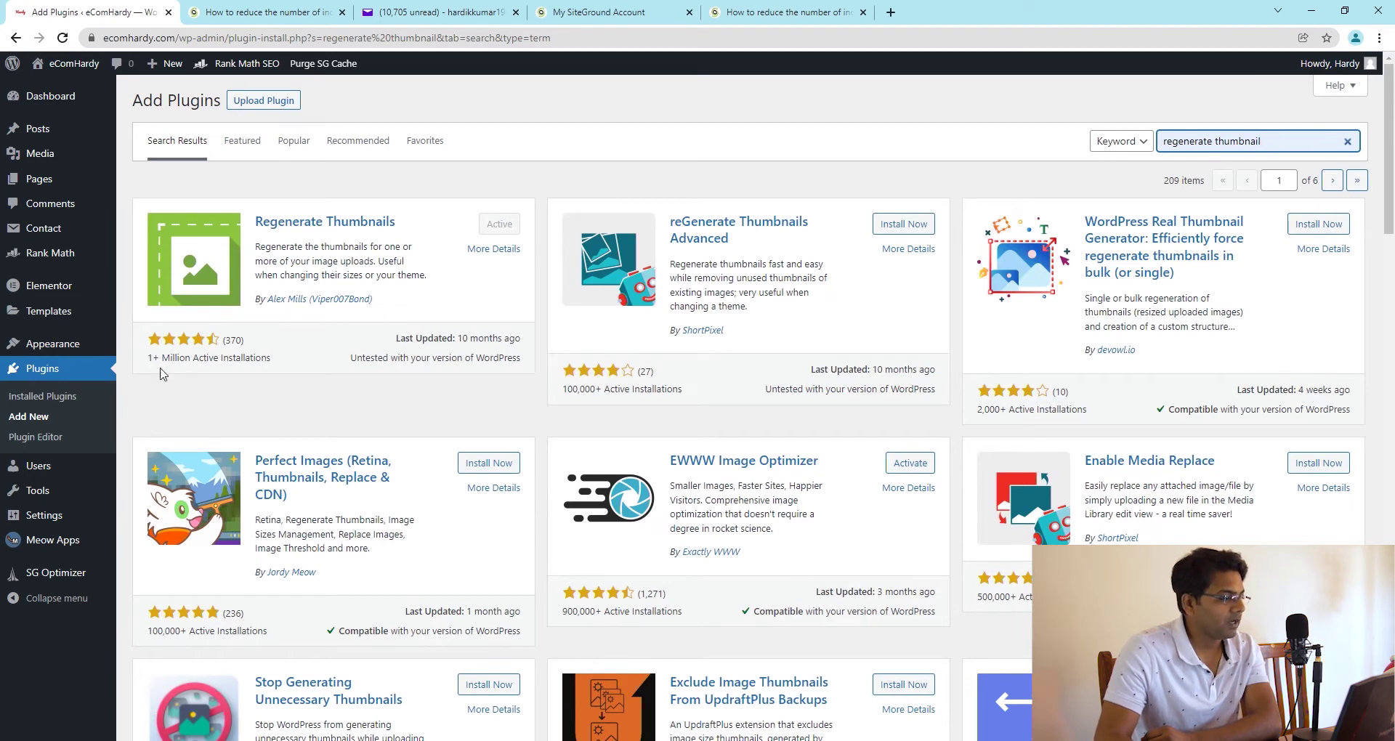
- Run the Regenerate Thumbnails tool for all attachments, skipping existing correctly sized thumbnails
{"action": "mouse_move", "coordinate": [36, 490]}
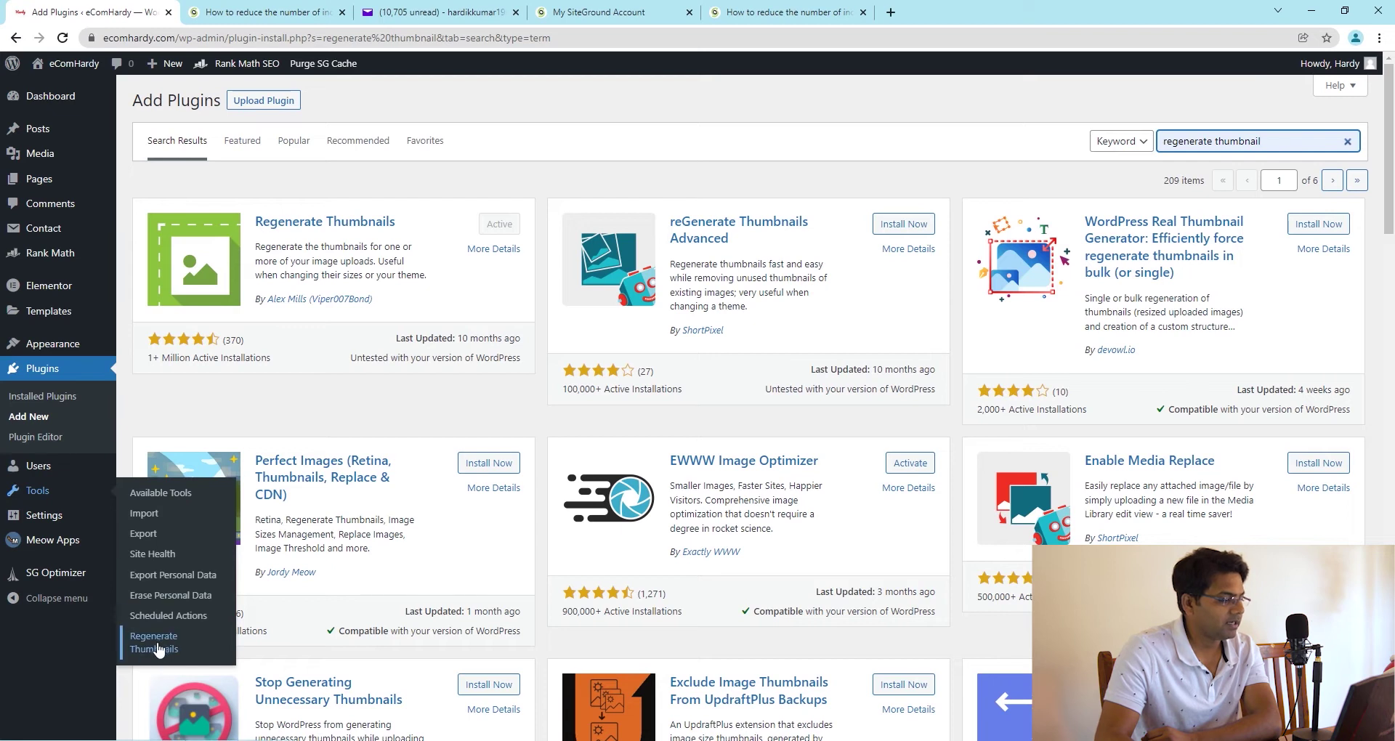
{"action": "left_click", "coordinate": [159, 647]}
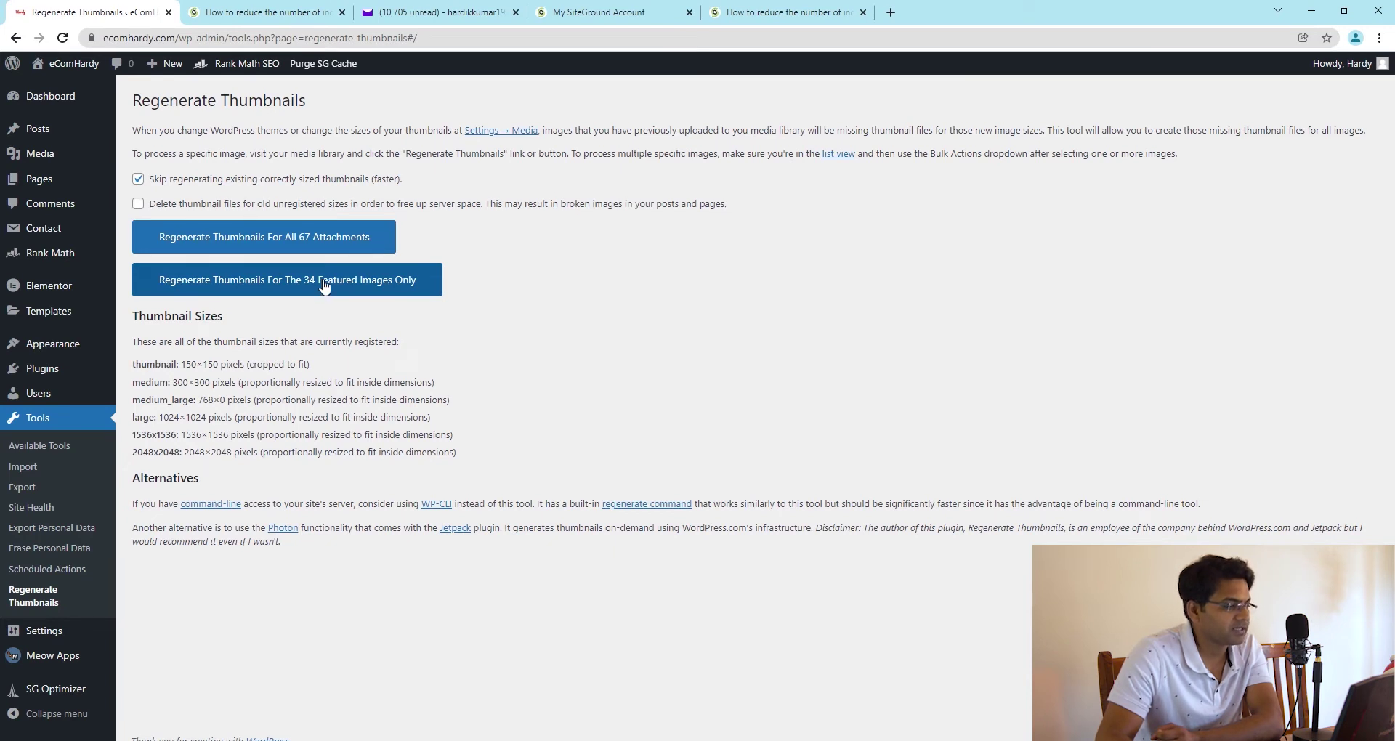
{"action": "left_click", "coordinate": [245, 240]}
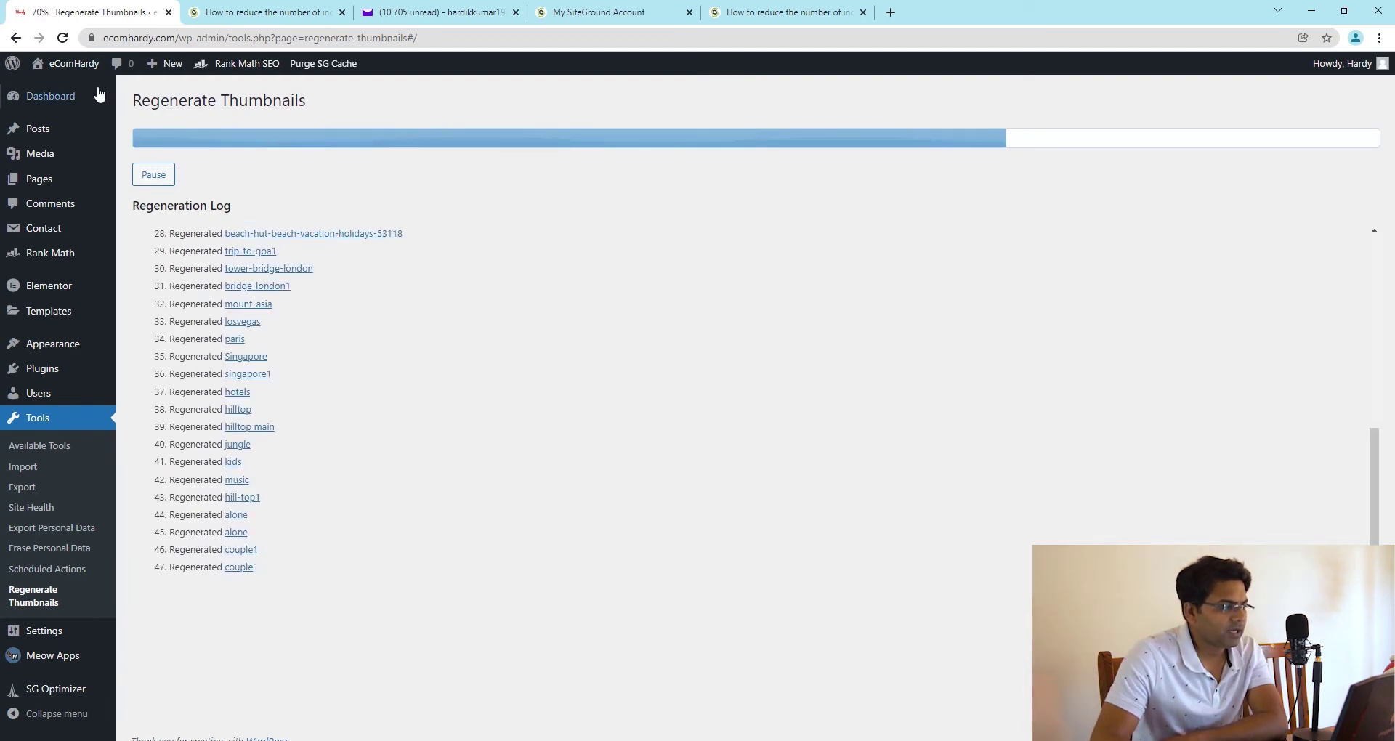
- Open the Add Plugins page in a separate browser tab and search for "media cleaner"
{"action": "mouse_move", "coordinate": [43, 371]}
{"action": "right_click", "coordinate": [142, 391]}
{"action": "key", "text": "Escape"}
{"action": "middle_click", "coordinate": [167, 397]}
{"action": "left_click", "coordinate": [211, 12]}
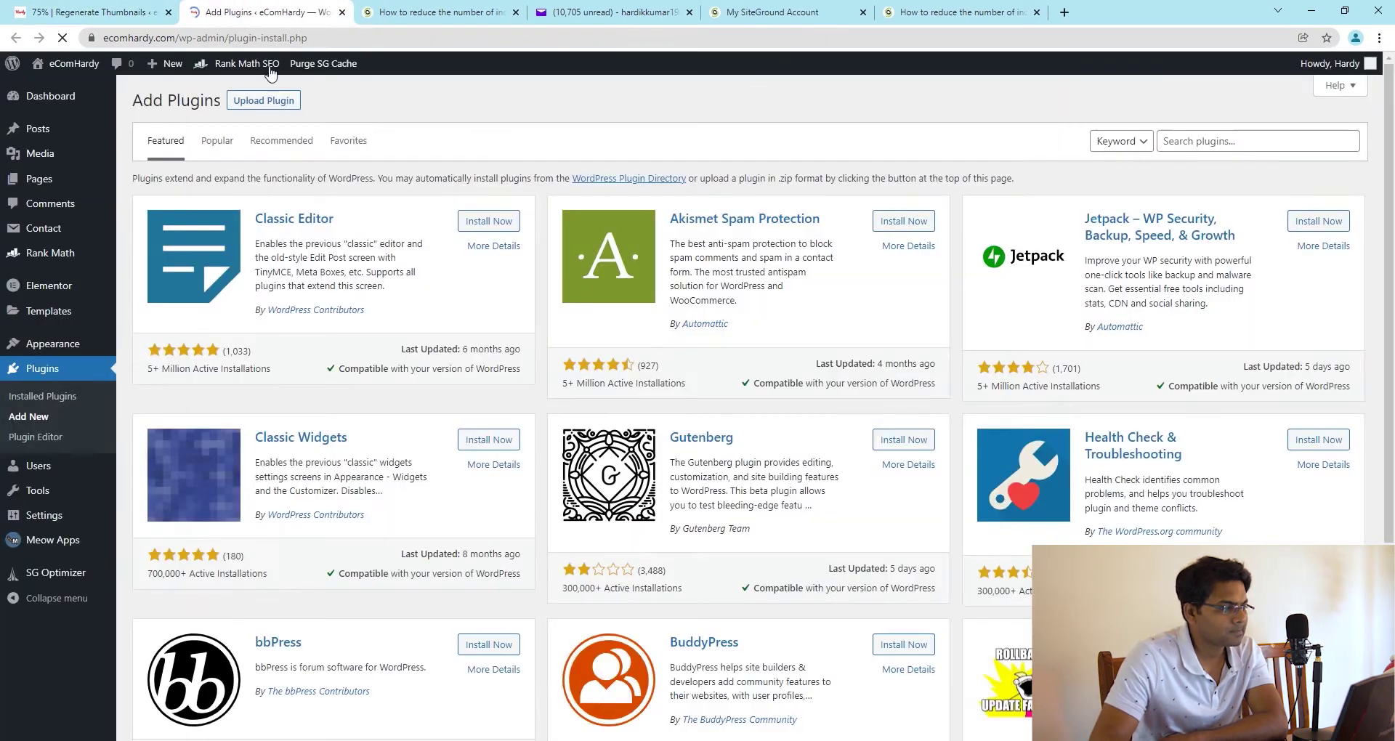
{"action": "left_click", "coordinate": [1251, 141]}
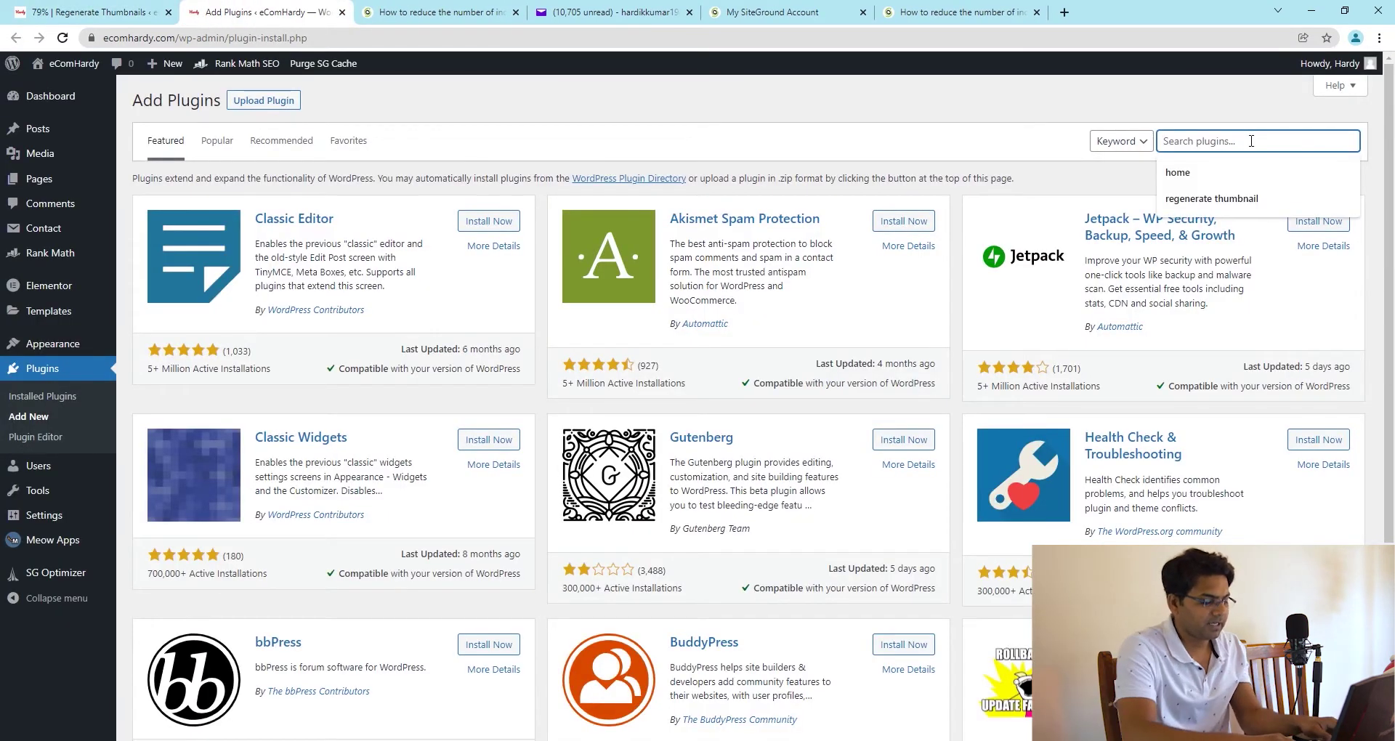
{"action": "type", "text": "mea"}
{"action": "type", "text": "dia cle"}
{"action": "type", "text": "aner"}
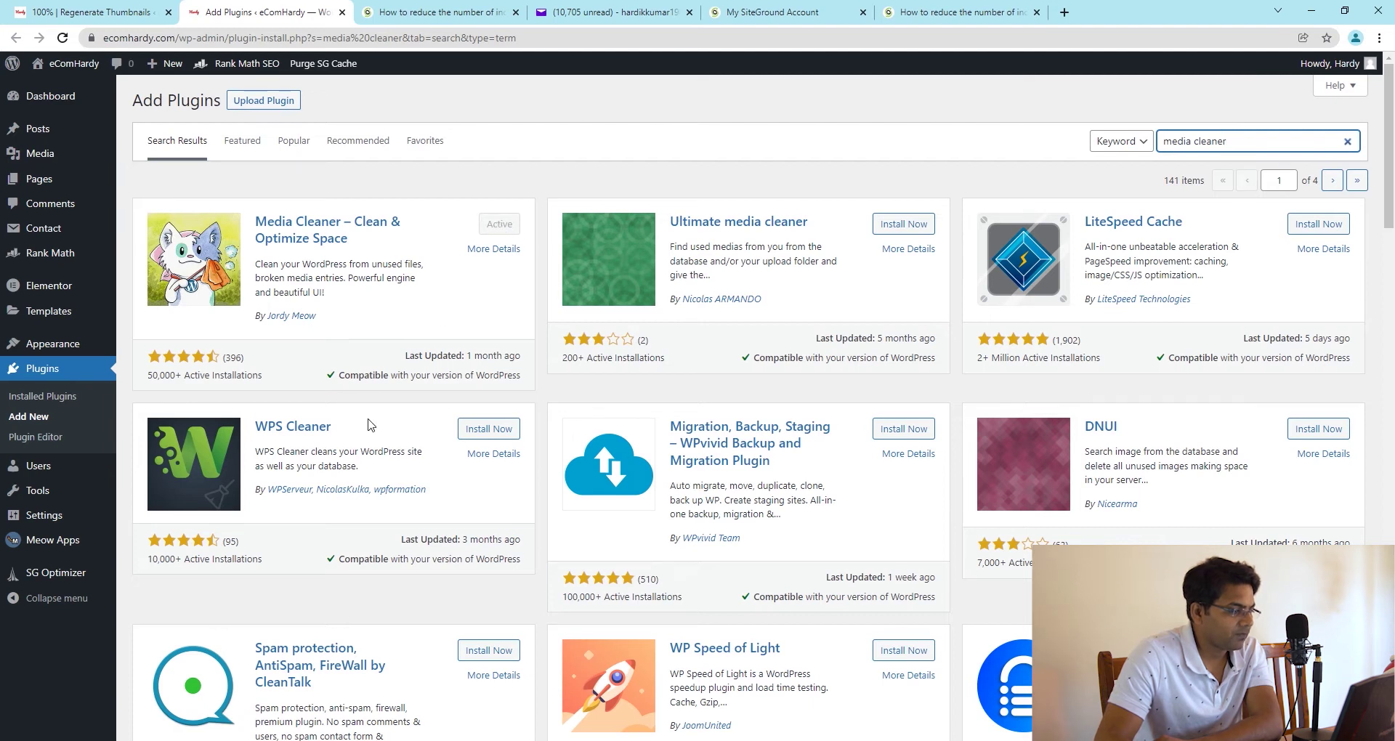
- In the Media Cleaner settings, restrict the scan to images only, treat attached images as in use, and view the advanced settings
{"action": "mouse_move", "coordinate": [24, 546]}
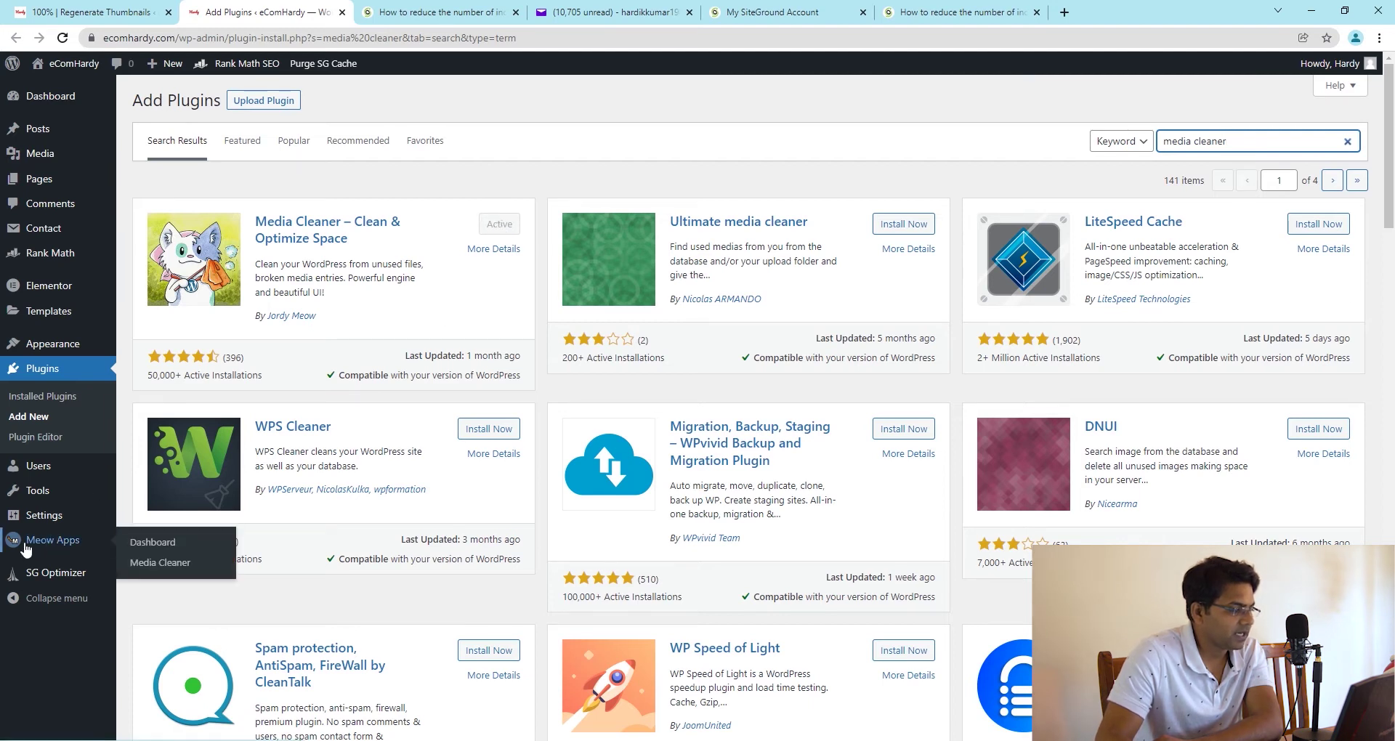
{"action": "left_click", "coordinate": [164, 565]}
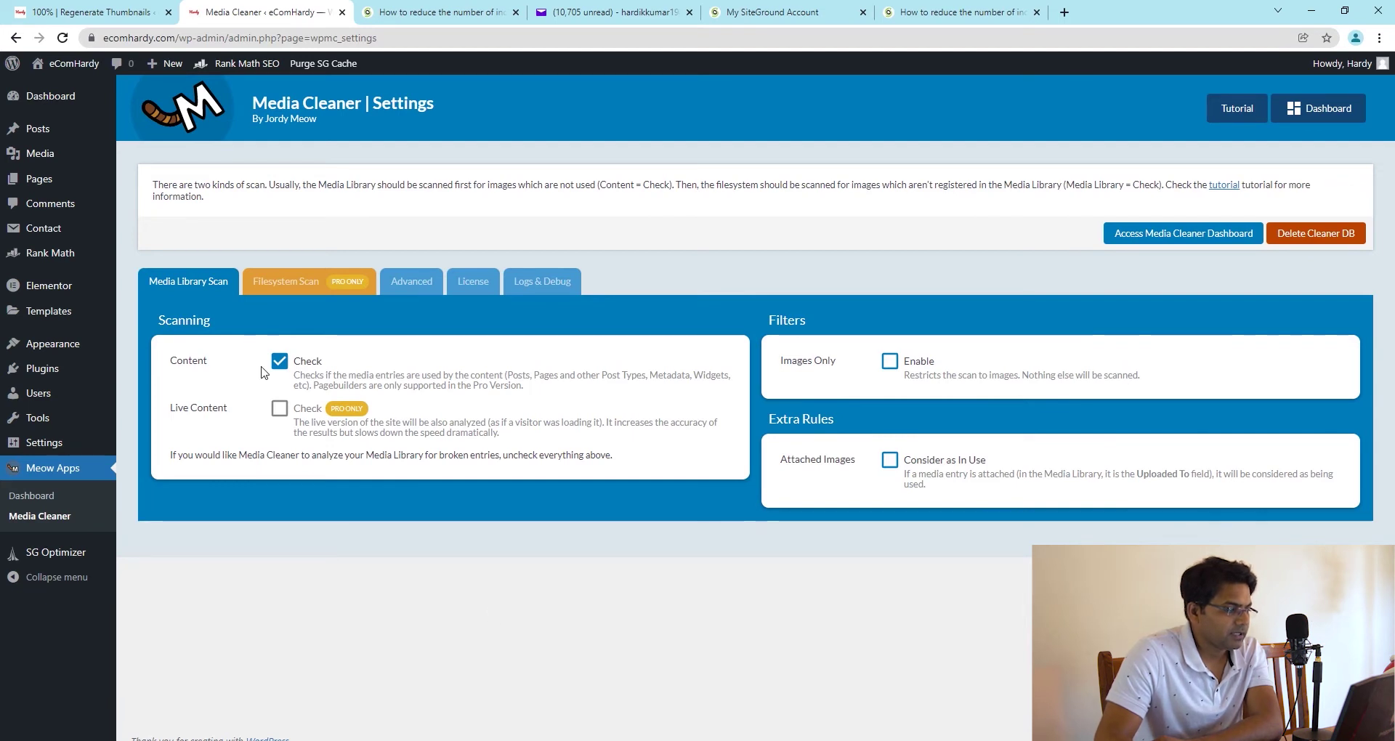
{"action": "left_click", "coordinate": [888, 361]}
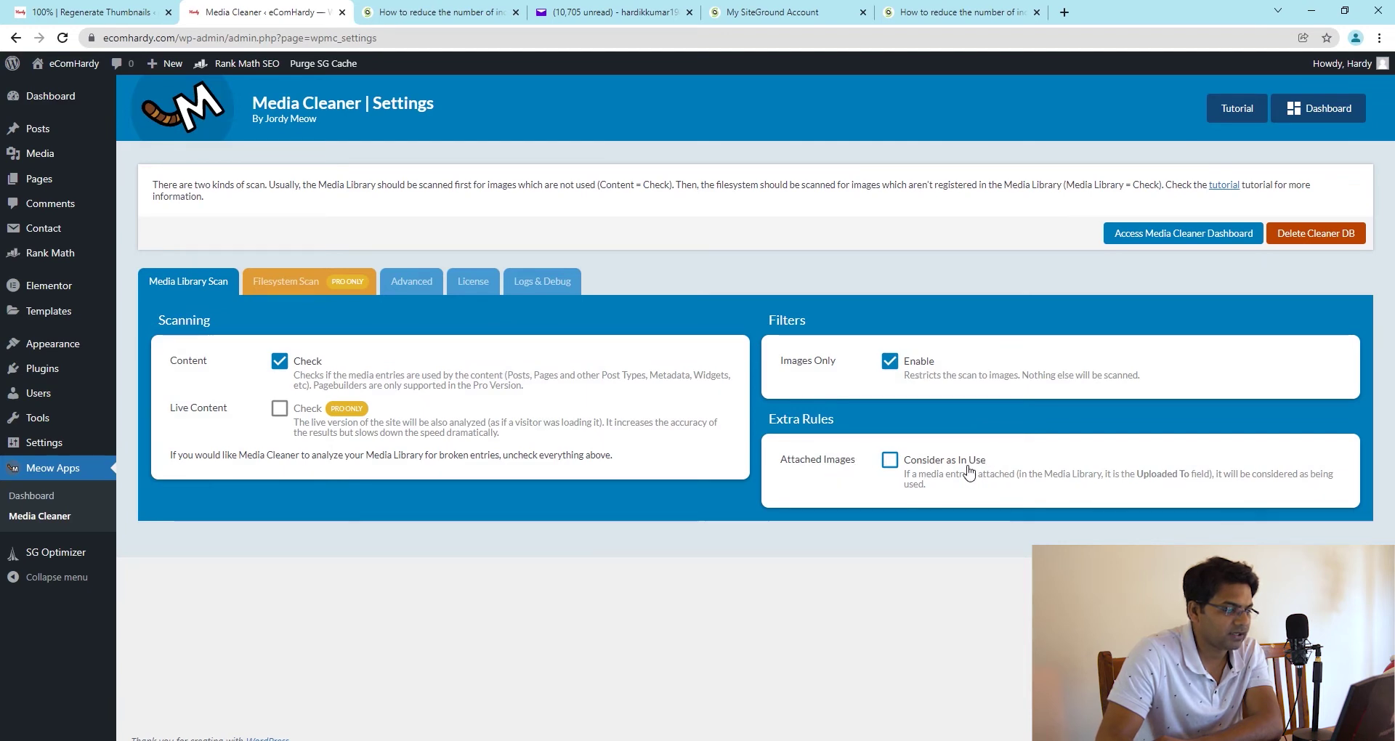
{"action": "left_click", "coordinate": [891, 463]}
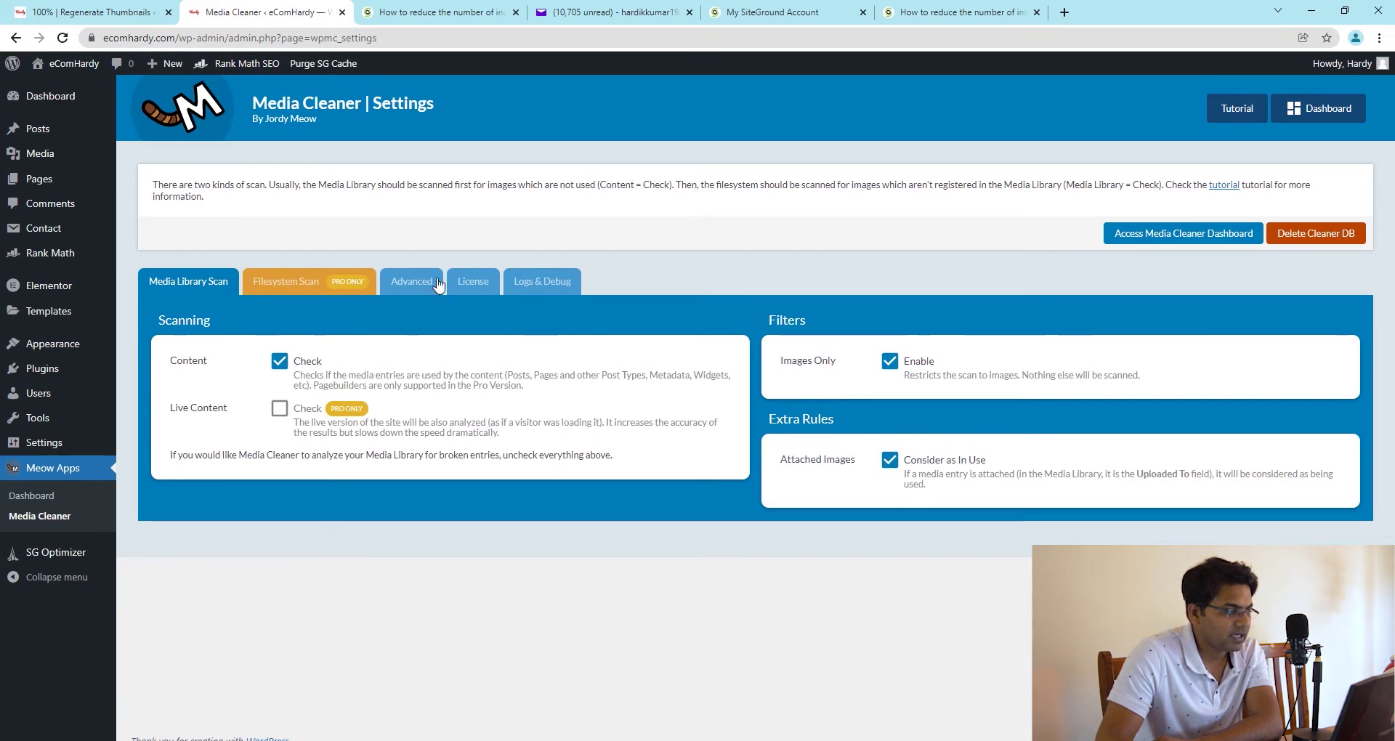
{"action": "left_click", "coordinate": [411, 281]}
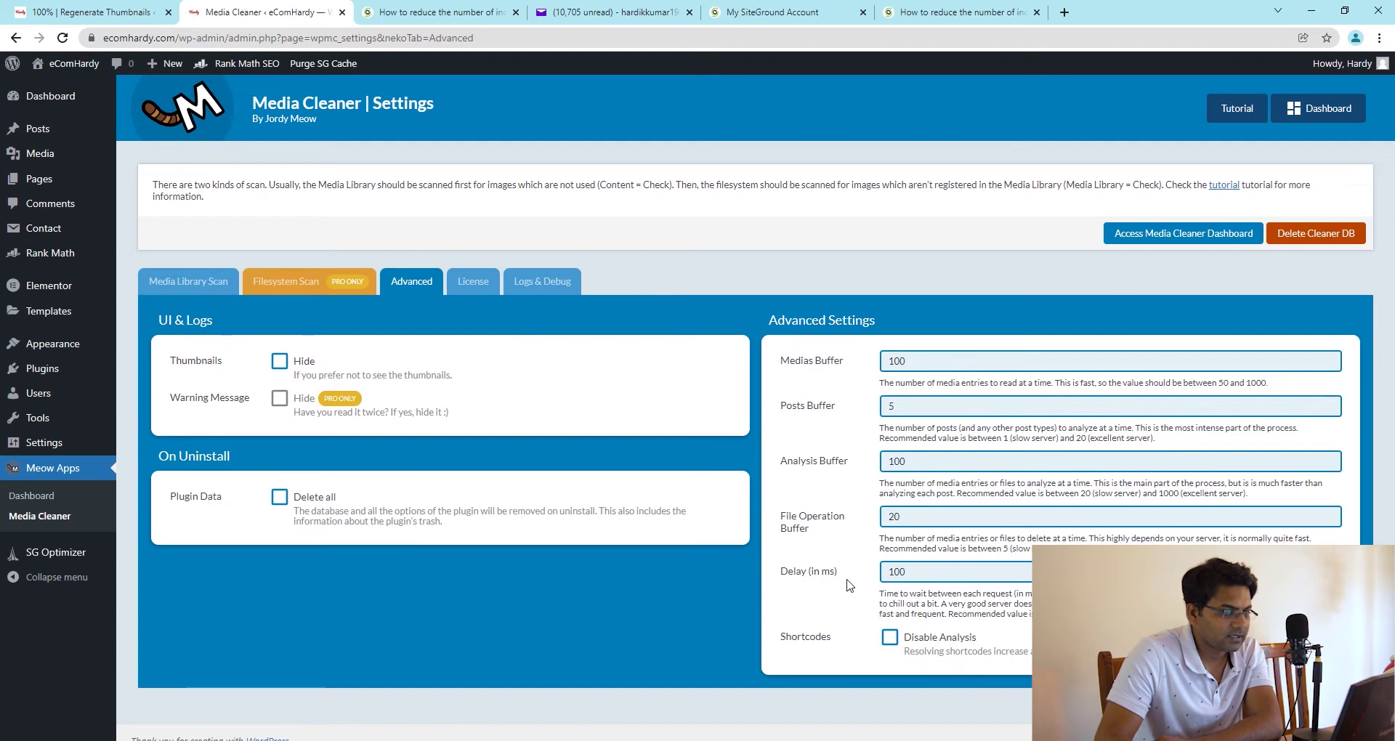
- Scan the Media Library for unused entries from the Media Cleaner dashboard
{"action": "left_click", "coordinate": [1188, 236]}
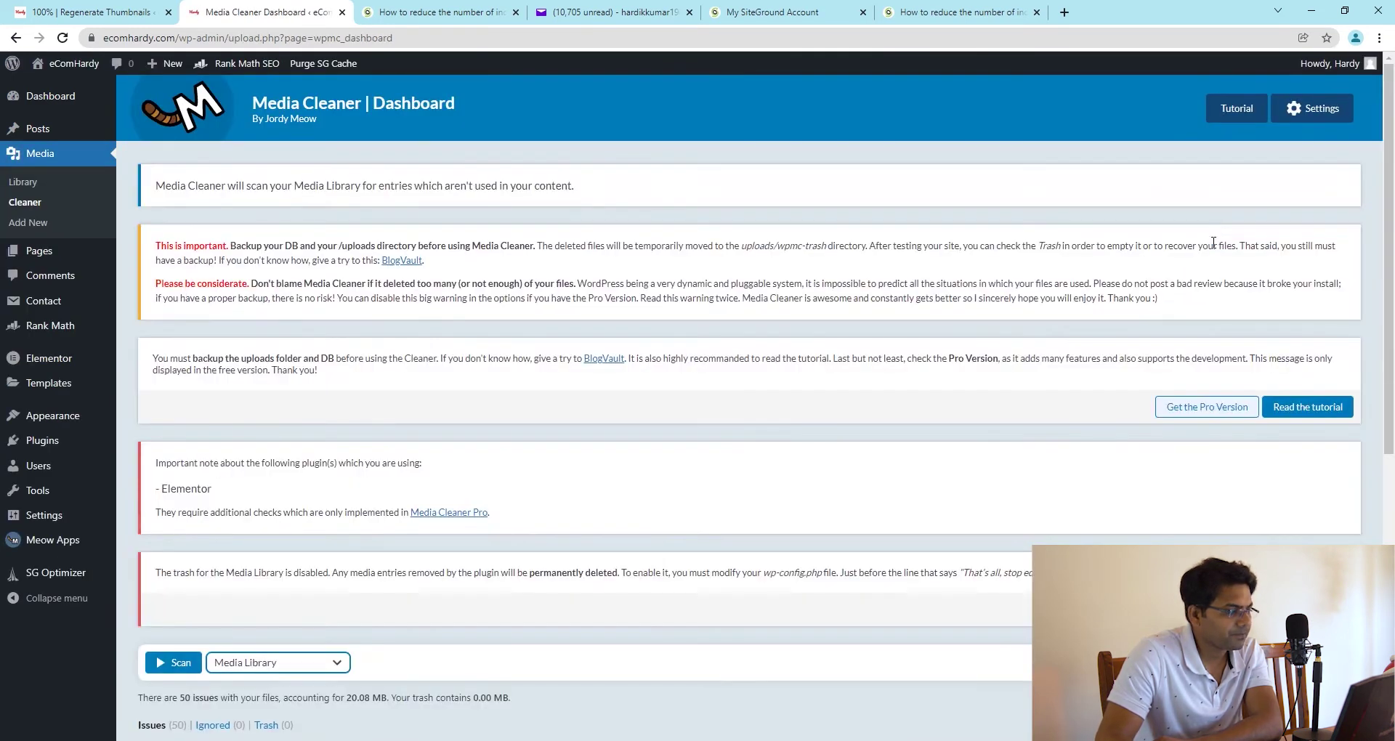
{"action": "scroll", "coordinate": [555, 464], "scroll_direction": "down", "scroll_amount": 7}
{"action": "scroll", "coordinate": [209, 433], "scroll_direction": "up", "scroll_amount": 4}
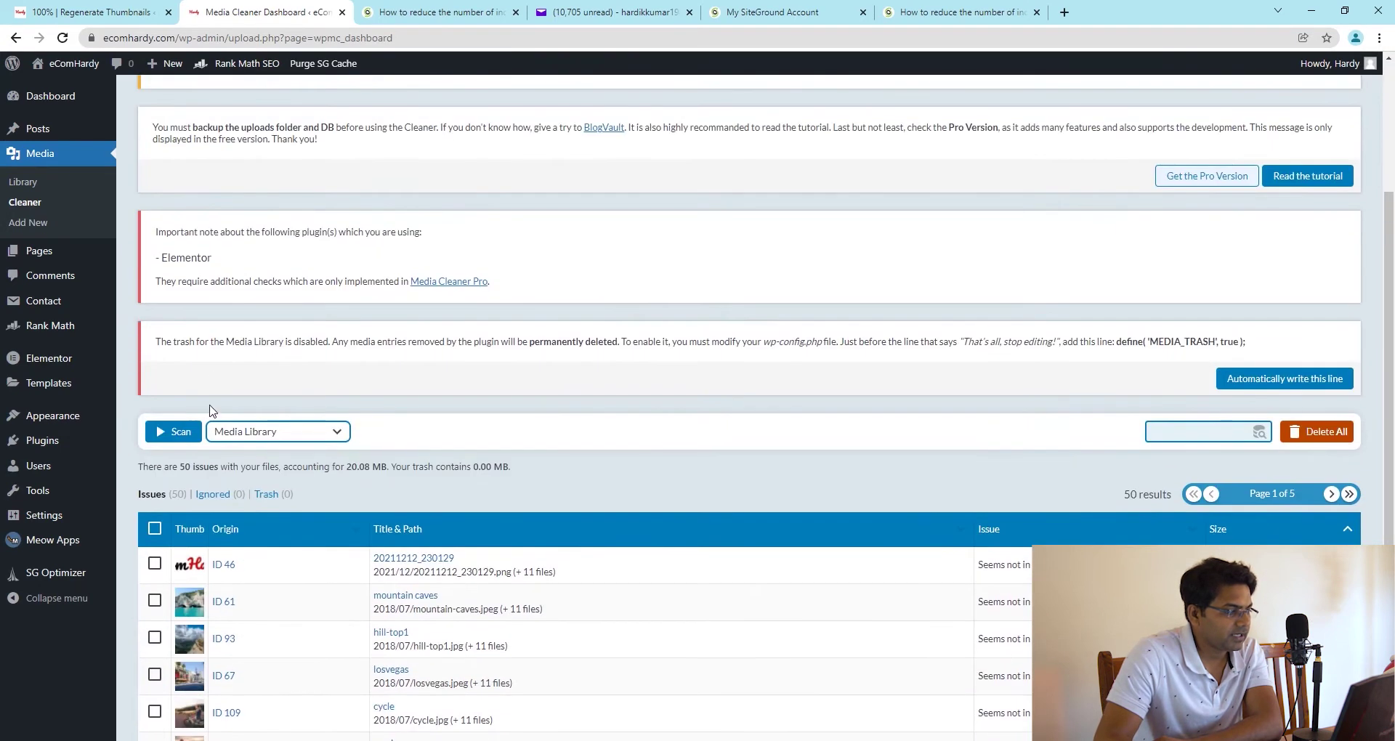
{"action": "left_click", "coordinate": [169, 436]}
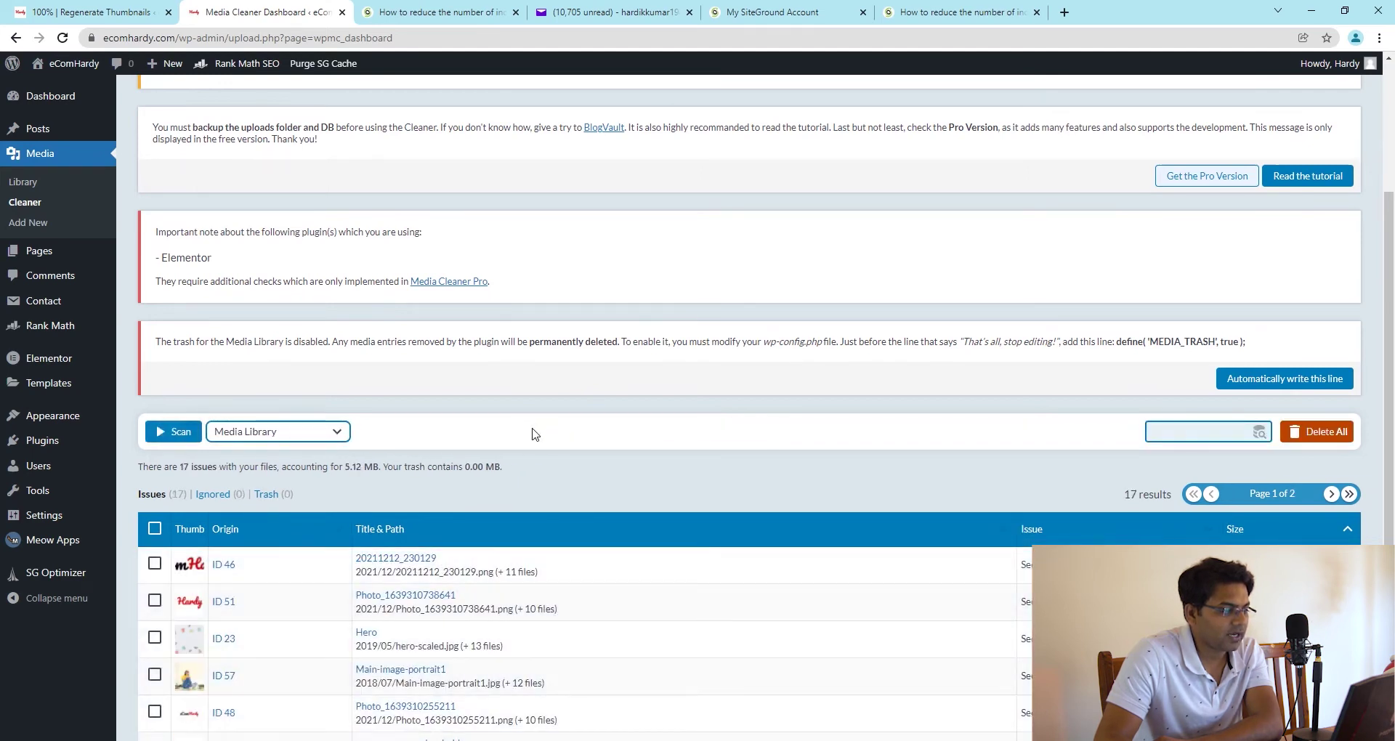
{"action": "scroll", "coordinate": [536, 433], "scroll_direction": "down", "scroll_amount": 4}
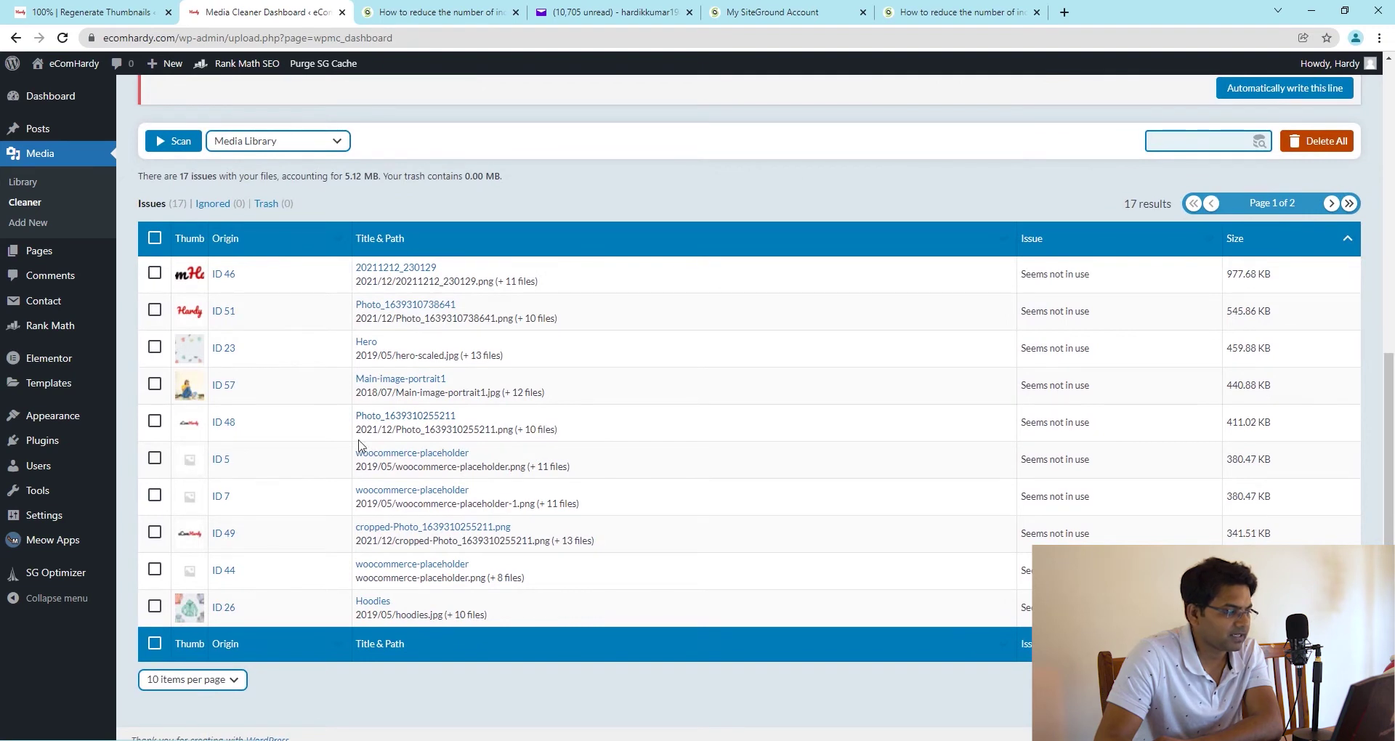
{"action": "scroll", "coordinate": [548, 351], "scroll_direction": "up", "scroll_amount": 2}
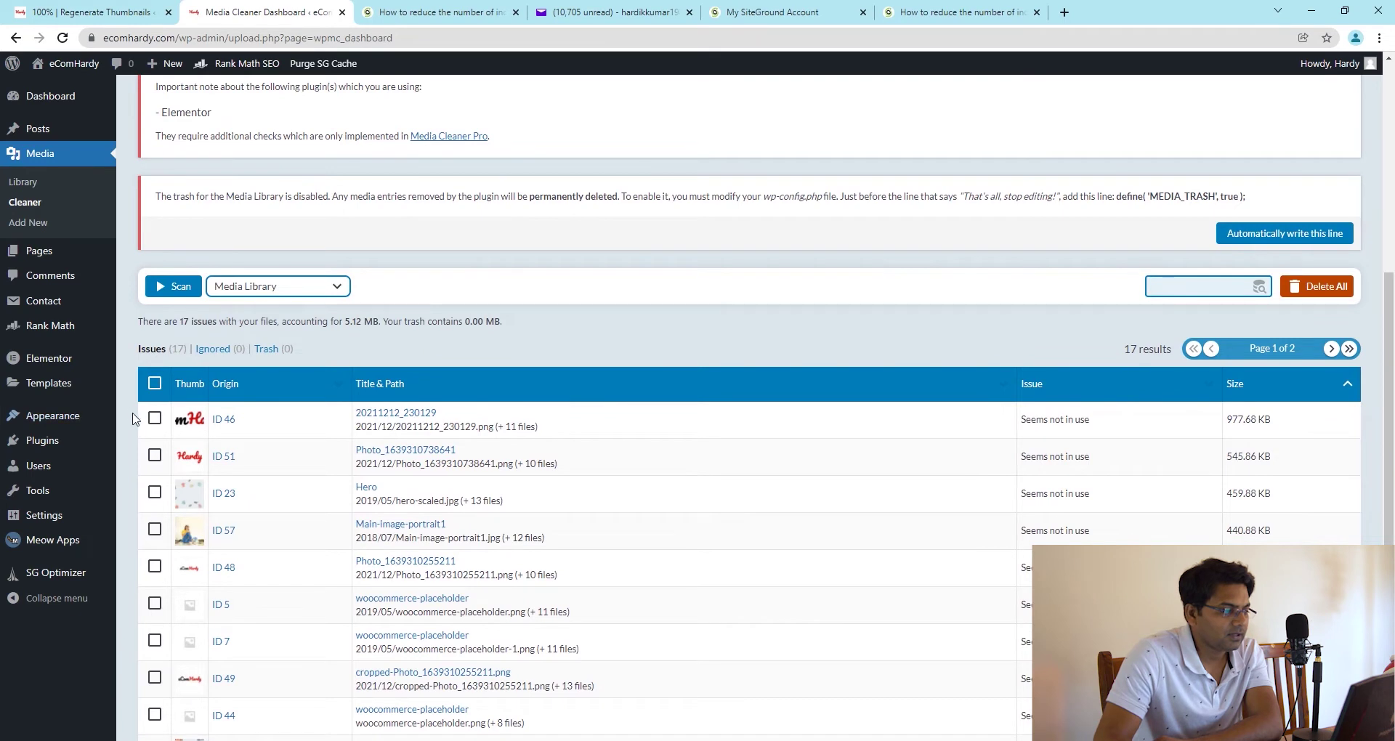
{"action": "scroll", "coordinate": [160, 445], "scroll_direction": "down", "scroll_amount": 1}
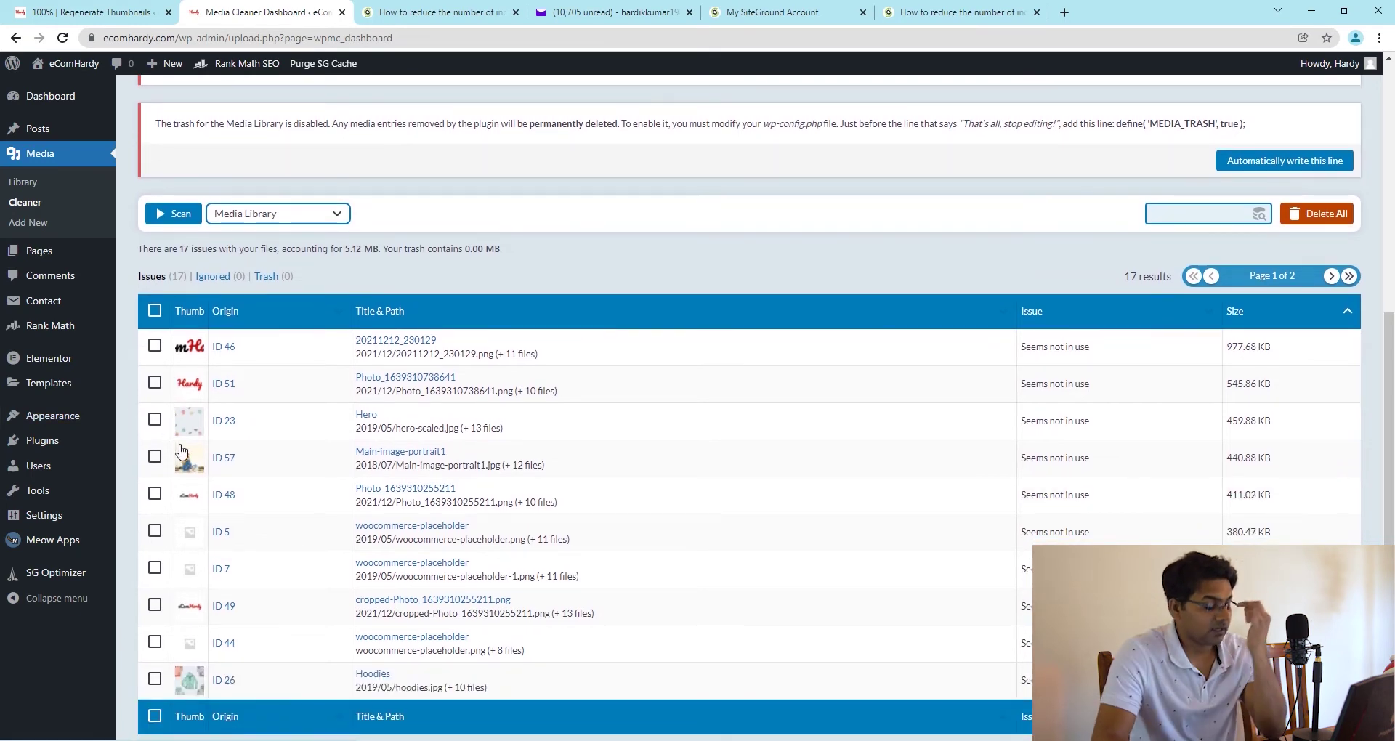
{"action": "left_click", "coordinate": [154, 346]}
{"action": "left_click", "coordinate": [154, 383]}
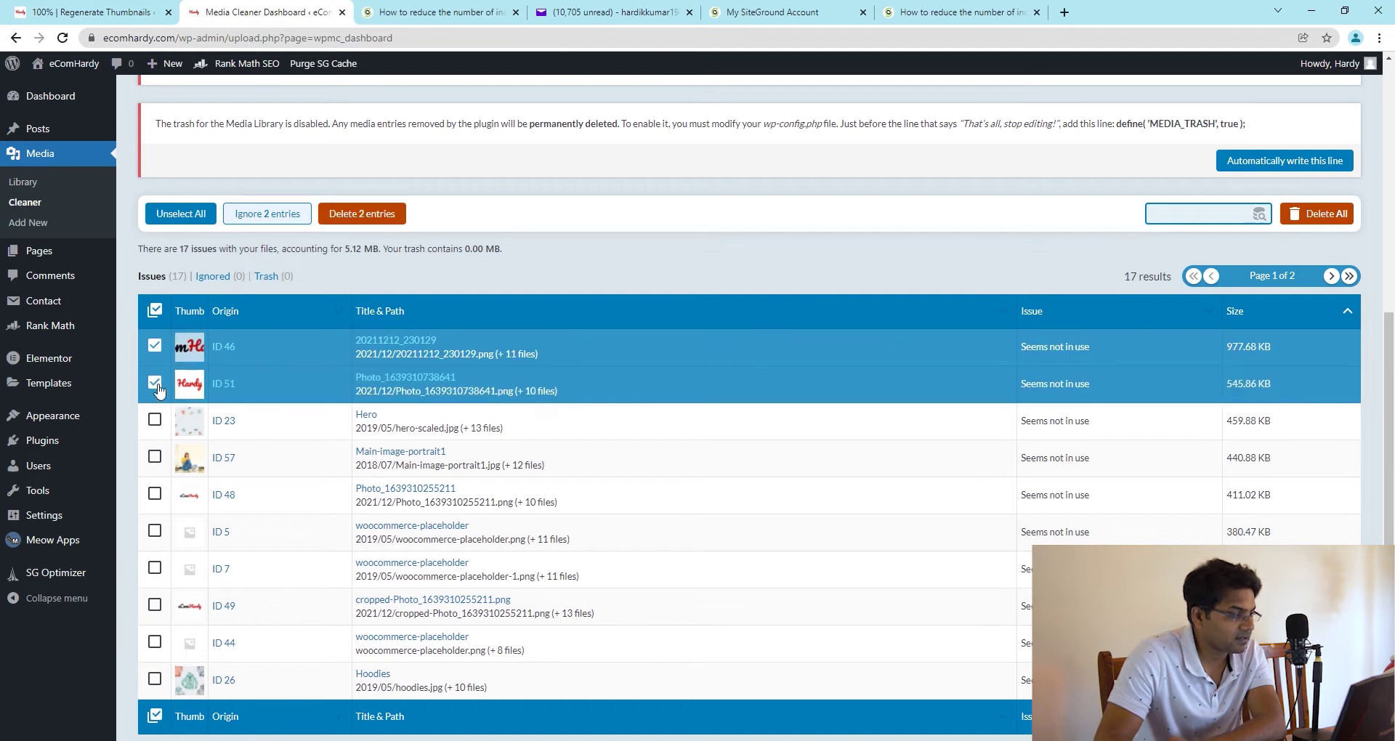
{"action": "left_click", "coordinate": [155, 493]}
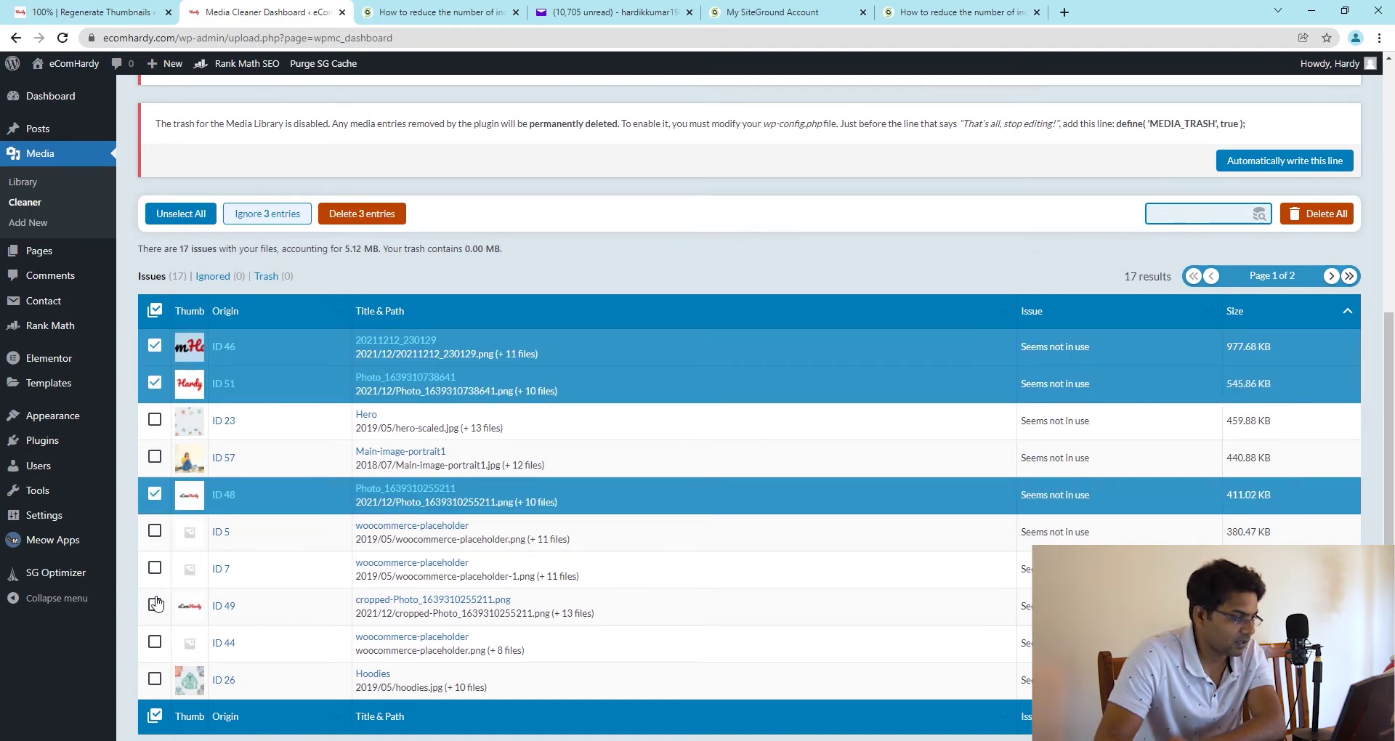
{"action": "left_click", "coordinate": [154, 605]}
{"action": "scroll", "coordinate": [568, 480], "scroll_direction": "down", "scroll_amount": 1}
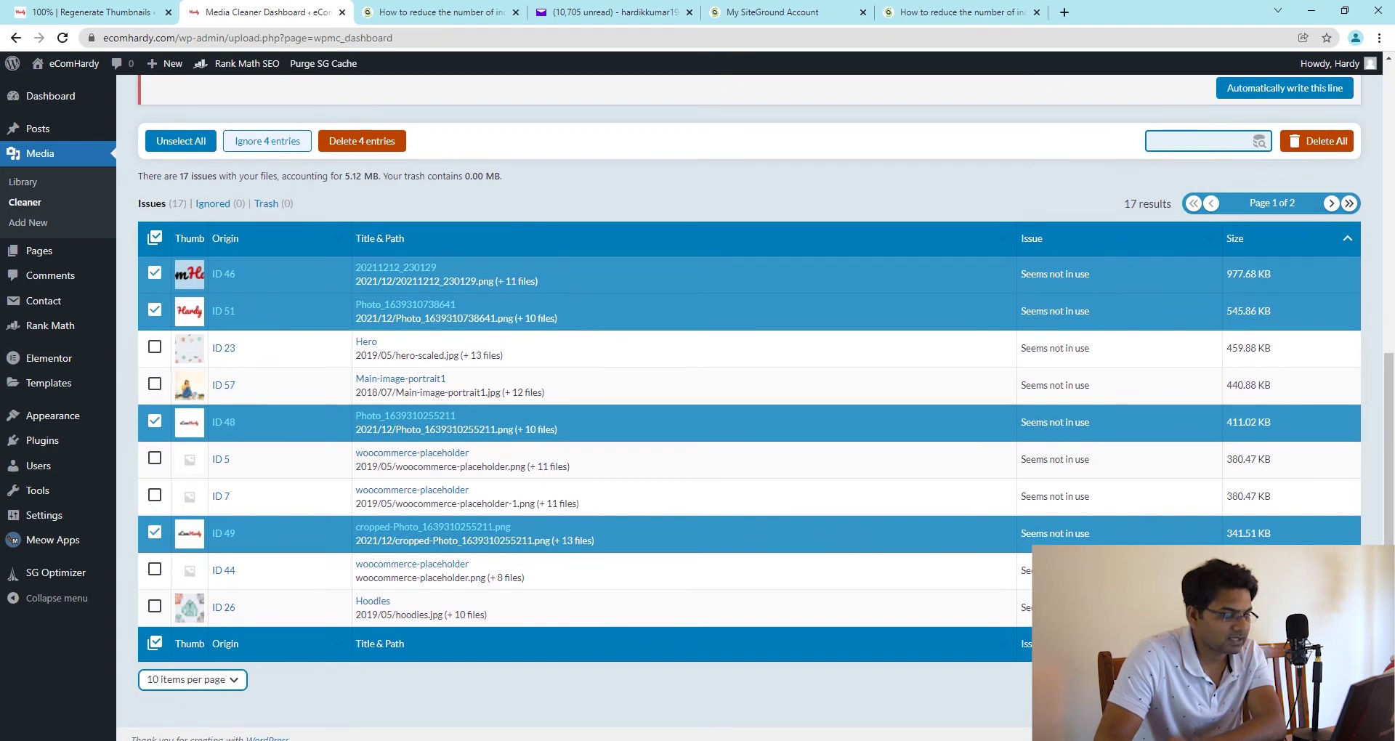
{"action": "scroll", "coordinate": [363, 327], "scroll_direction": "up", "scroll_amount": 2}
{"action": "left_click", "coordinate": [154, 383]}
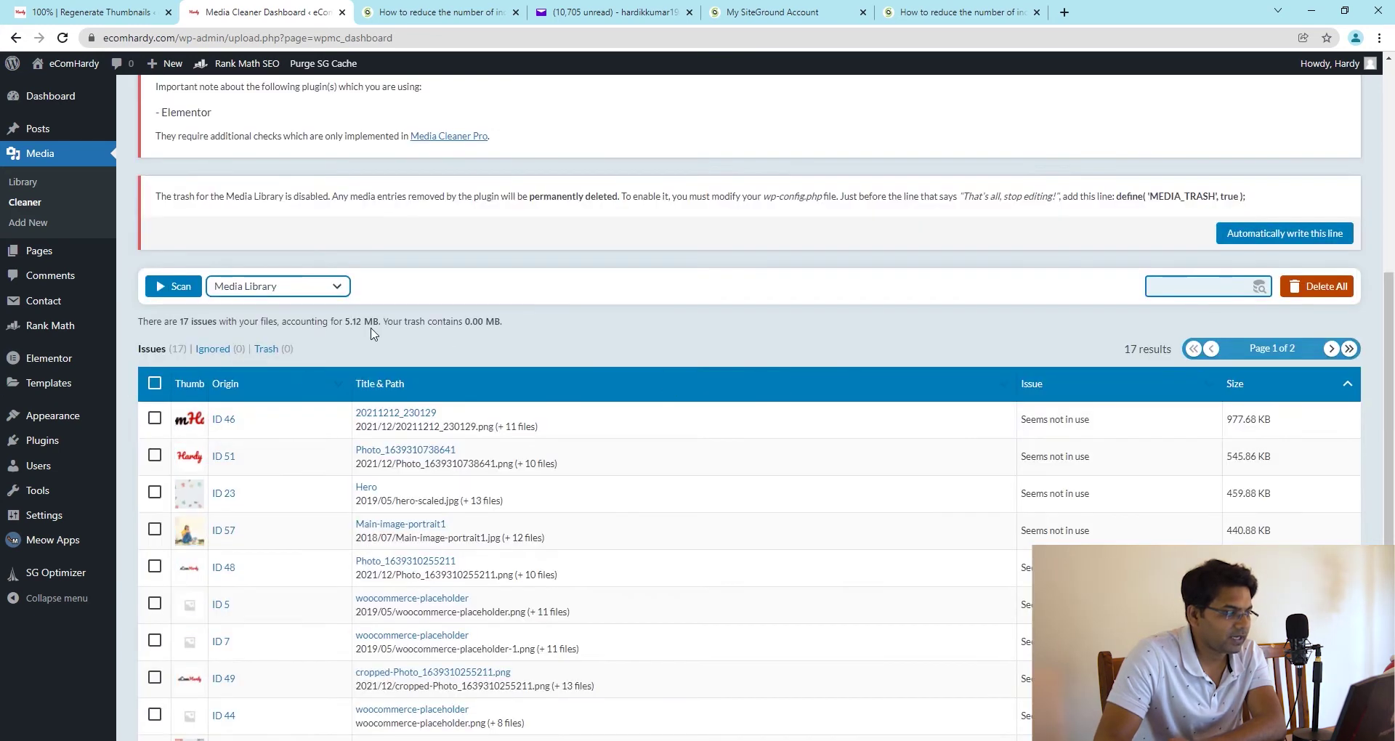
- Delete the unused Hero, Main-image-portrait1, Hoodies and three woocommerce-placeholder entries from the first results page, leaving the 2021/12 images
{"action": "left_click", "coordinate": [155, 384]}
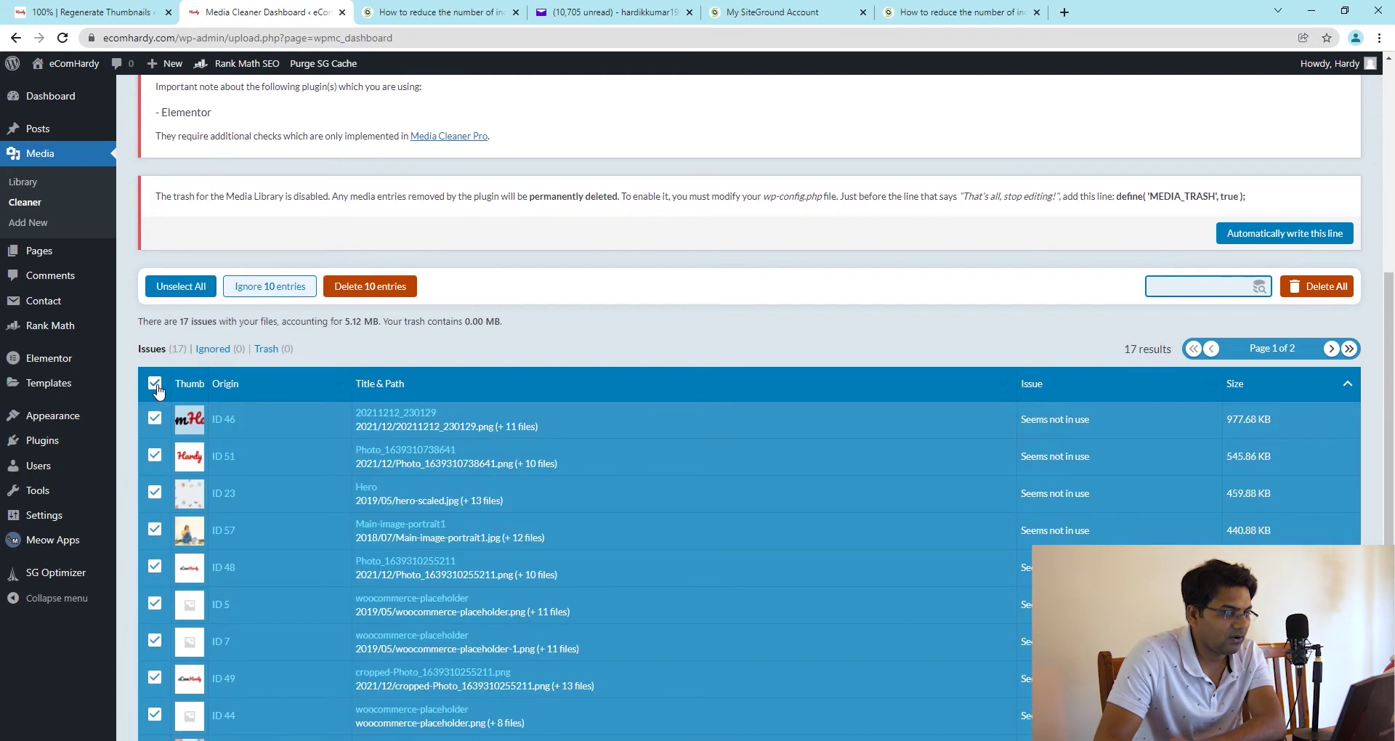
{"action": "scroll", "coordinate": [157, 391], "scroll_direction": "down", "scroll_amount": 2}
{"action": "left_click", "coordinate": [155, 273]}
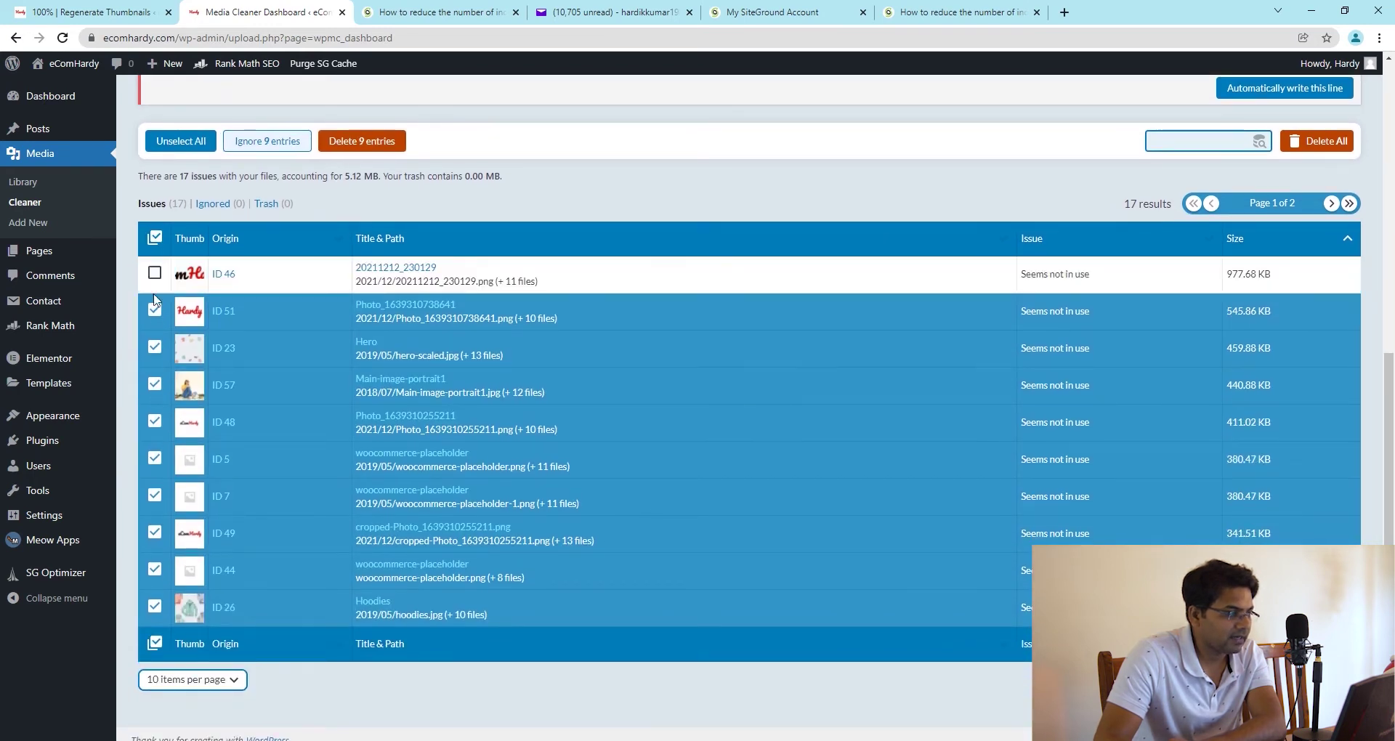
{"action": "left_click", "coordinate": [155, 310]}
{"action": "left_click", "coordinate": [154, 422]}
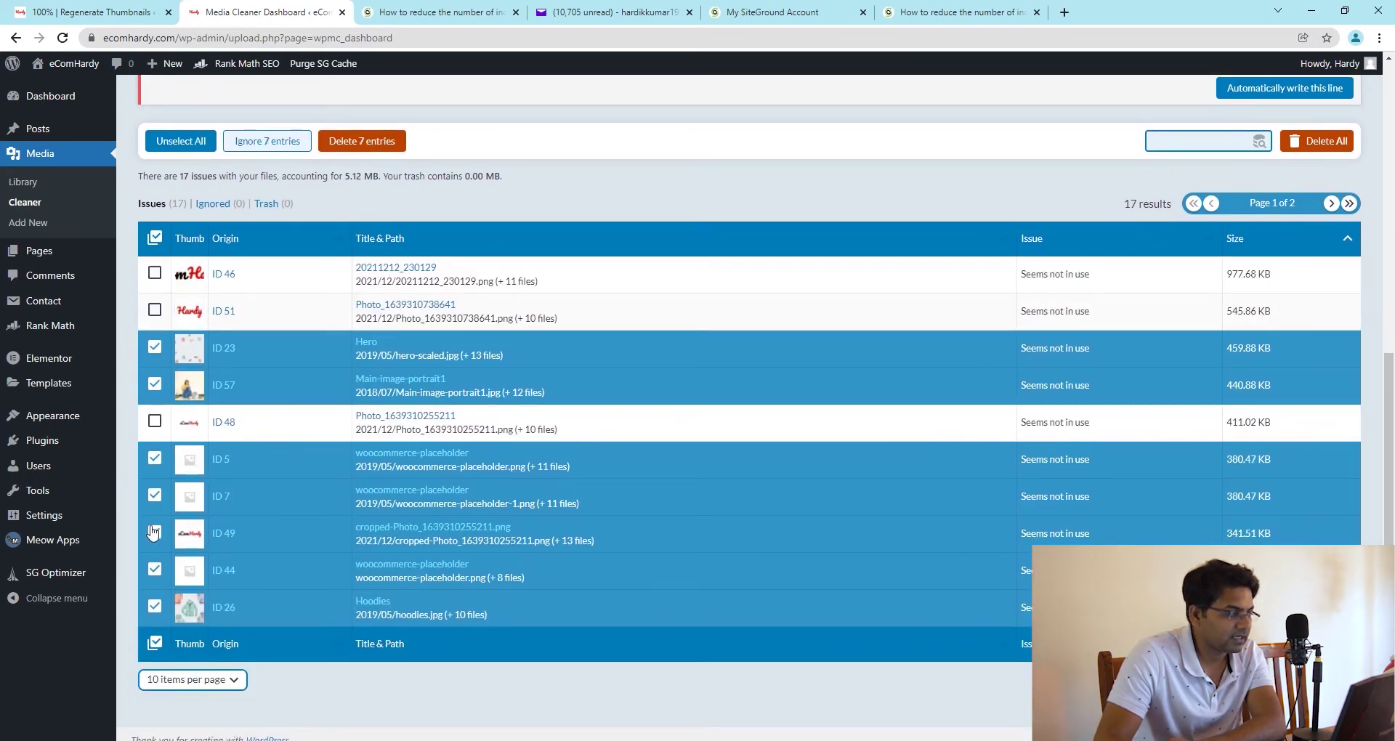
{"action": "left_click", "coordinate": [155, 532]}
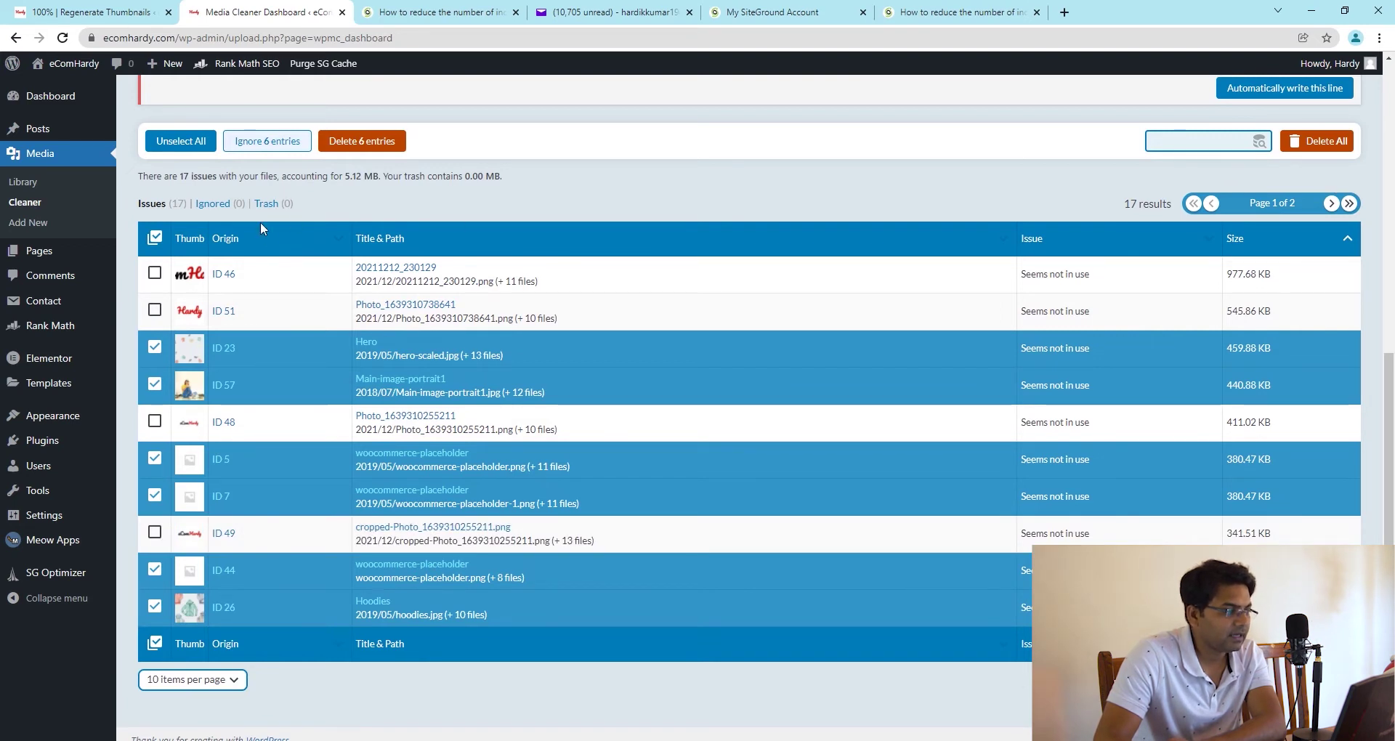
{"action": "left_click", "coordinate": [373, 145]}
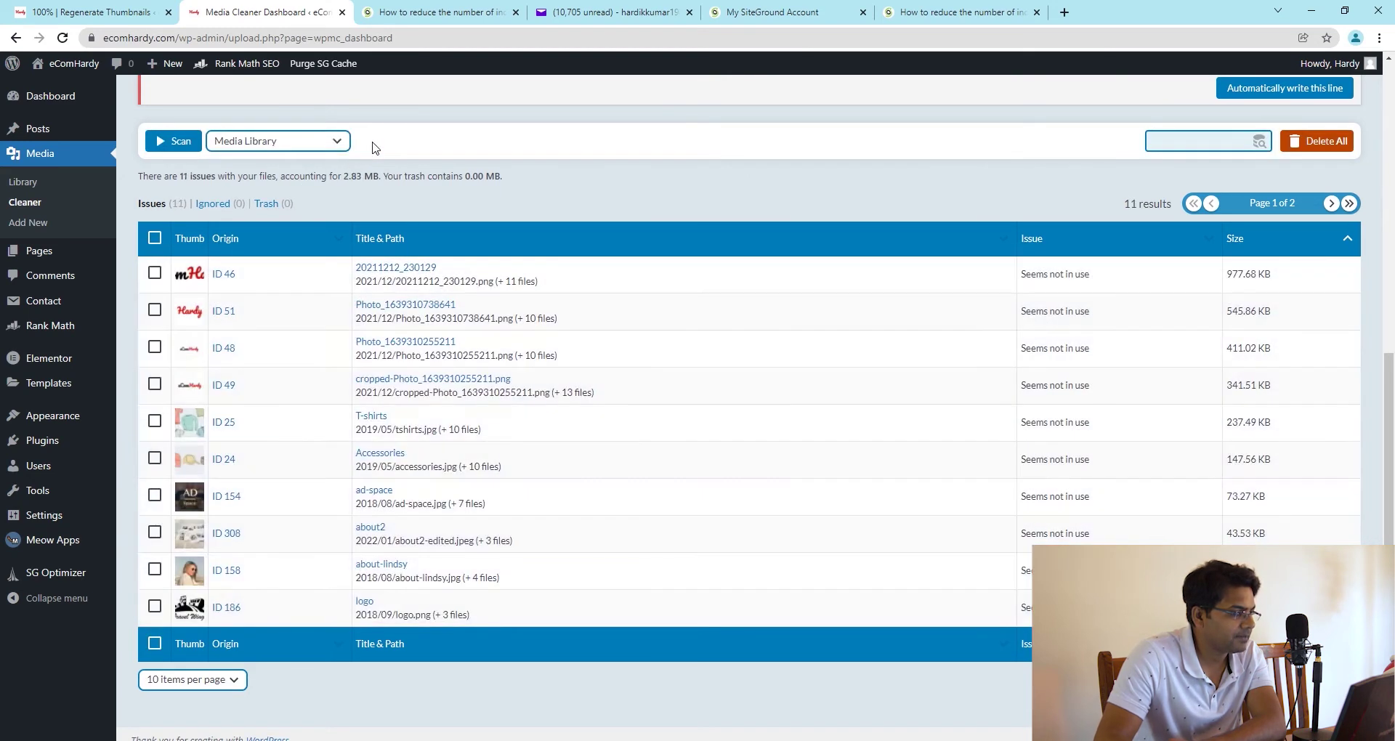
- Delete the T-shirts, Accessories, ad-space, about2, about-lindsy and both logo entries, sparing the site's four brand images
{"action": "left_click", "coordinate": [155, 239]}
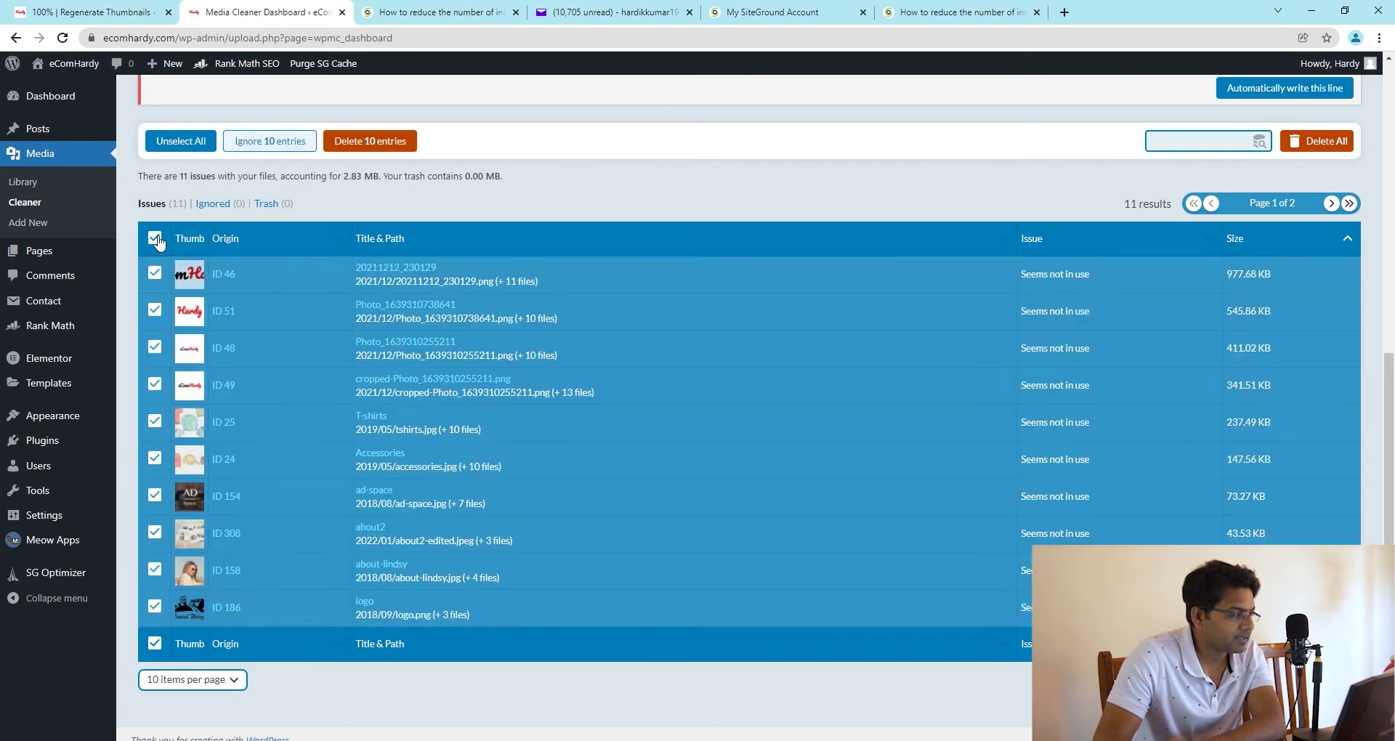
{"action": "left_click", "coordinate": [155, 420]}
{"action": "left_click", "coordinate": [154, 458]}
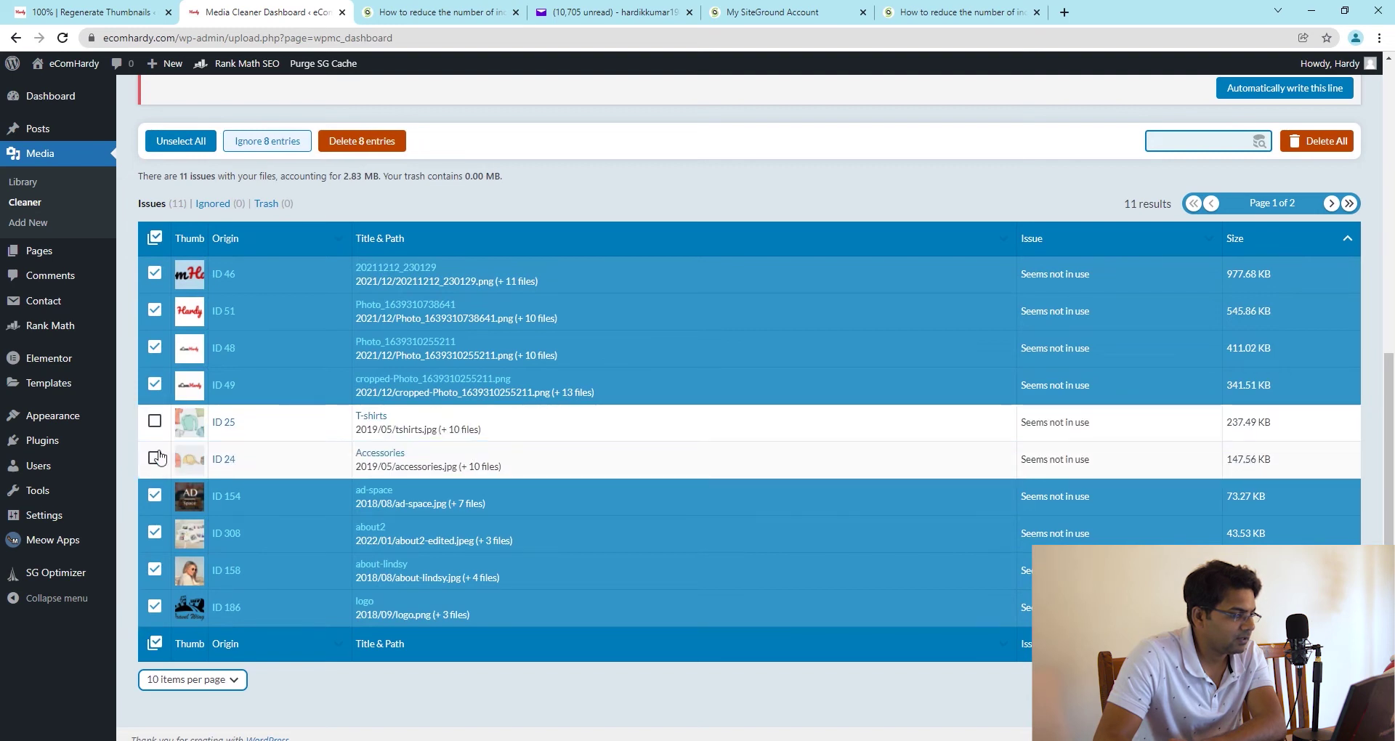
{"action": "left_click", "coordinate": [155, 458]}
{"action": "left_click", "coordinate": [155, 421]}
{"action": "left_click", "coordinate": [155, 384]}
{"action": "left_click", "coordinate": [155, 347]}
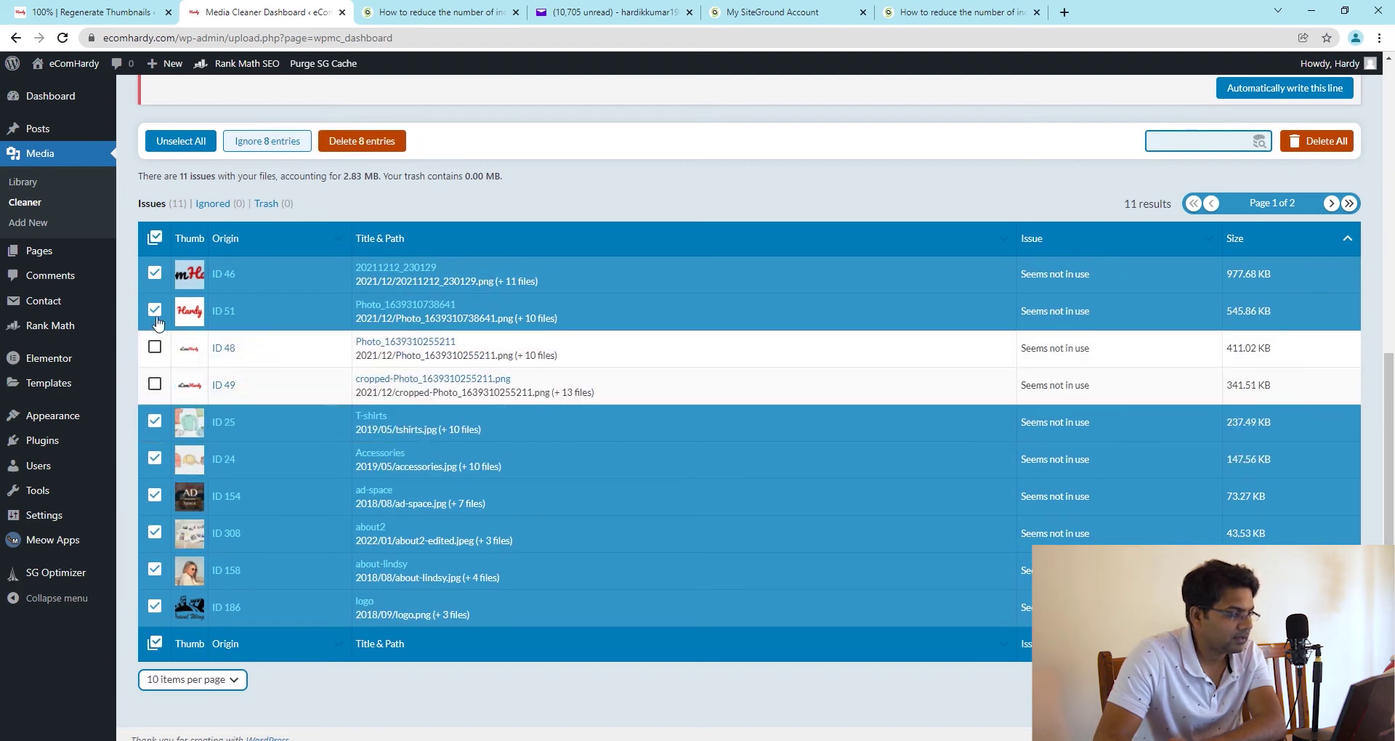
{"action": "left_click", "coordinate": [155, 310]}
{"action": "left_click", "coordinate": [155, 272]}
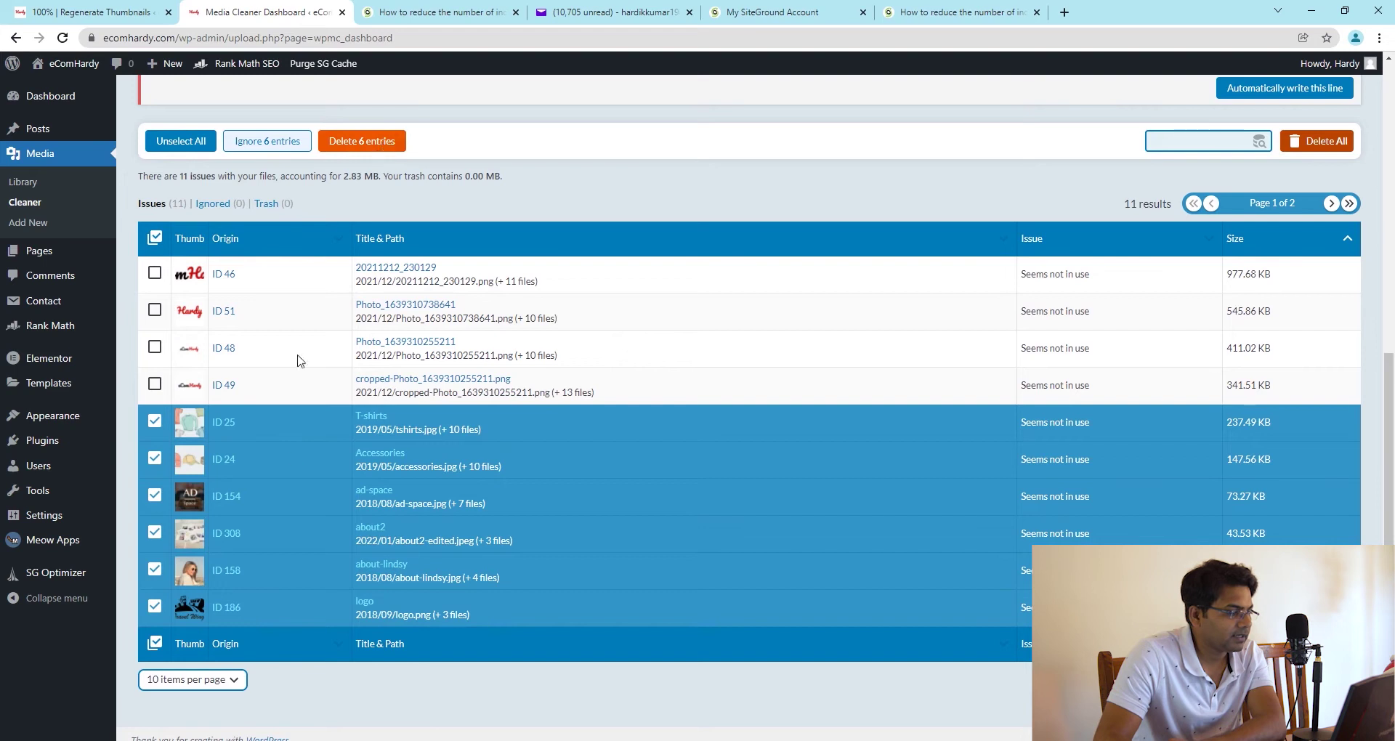
{"action": "left_click", "coordinate": [335, 139]}
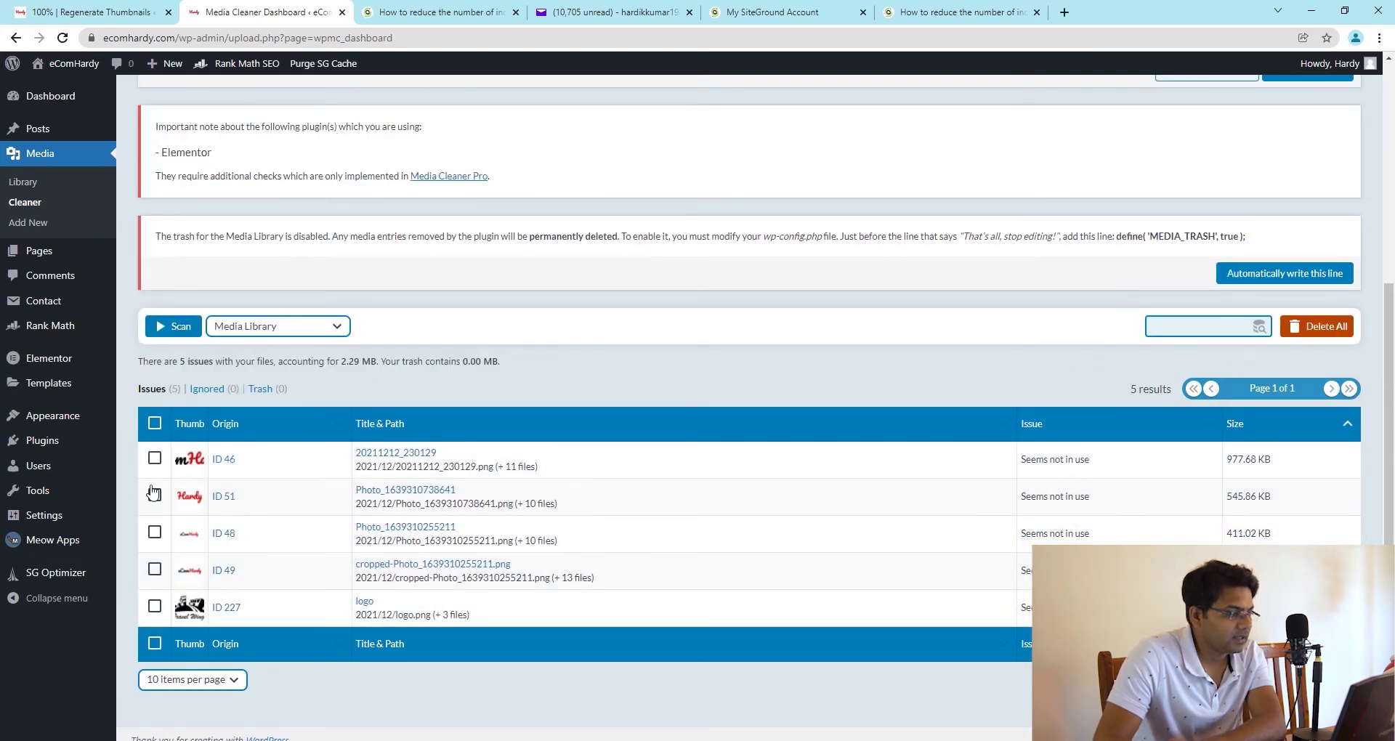
{"action": "left_click", "coordinate": [154, 607]}
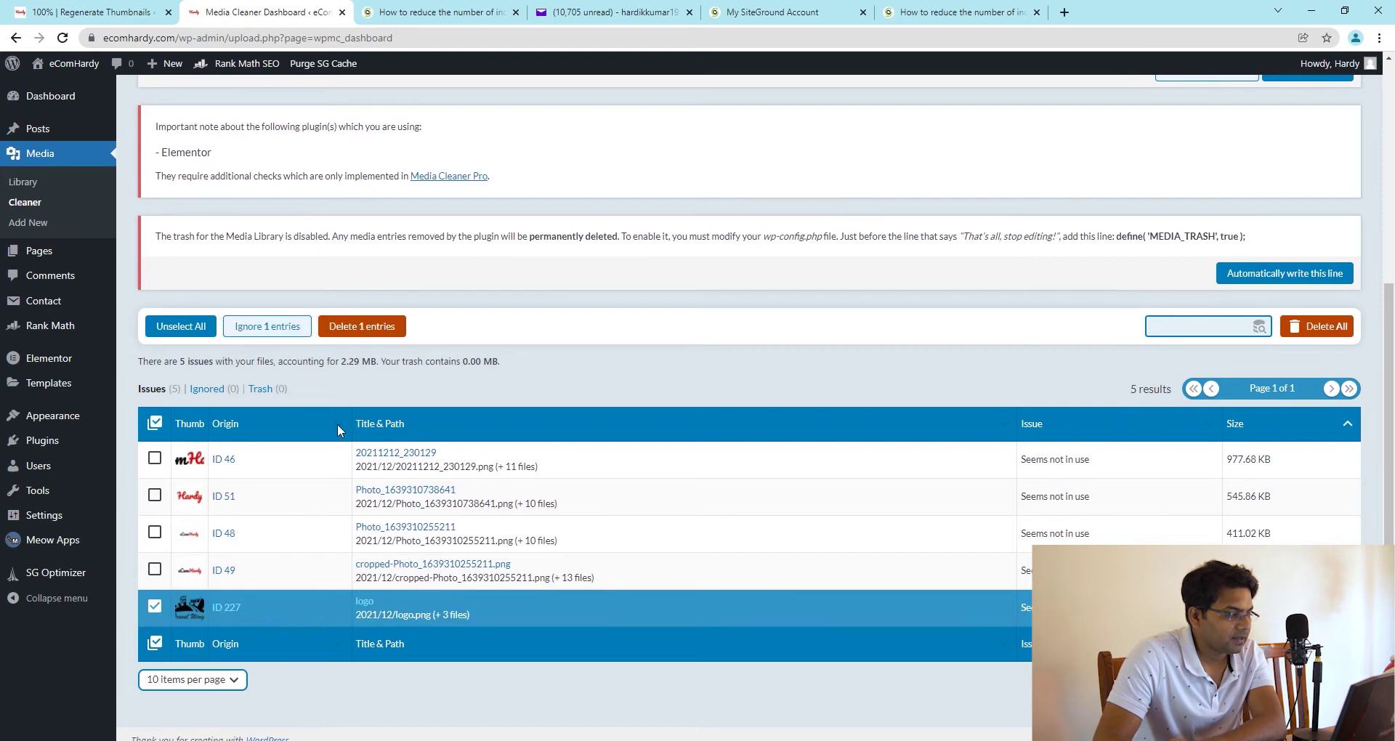
{"action": "left_click", "coordinate": [371, 324]}
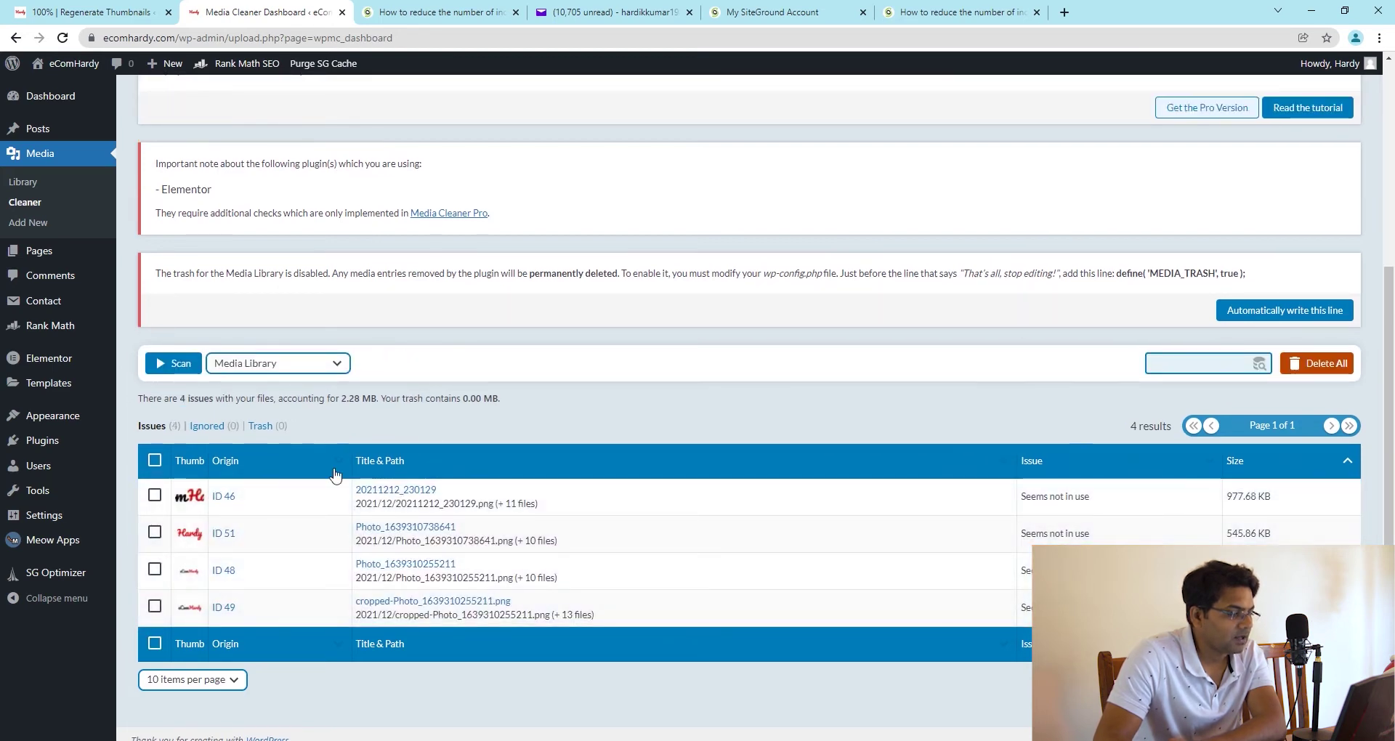
- Select the 20211212_230129 entry in the unused media list and look over the rest of the Media Cleaner dashboard
{"action": "left_click", "coordinate": [155, 496]}
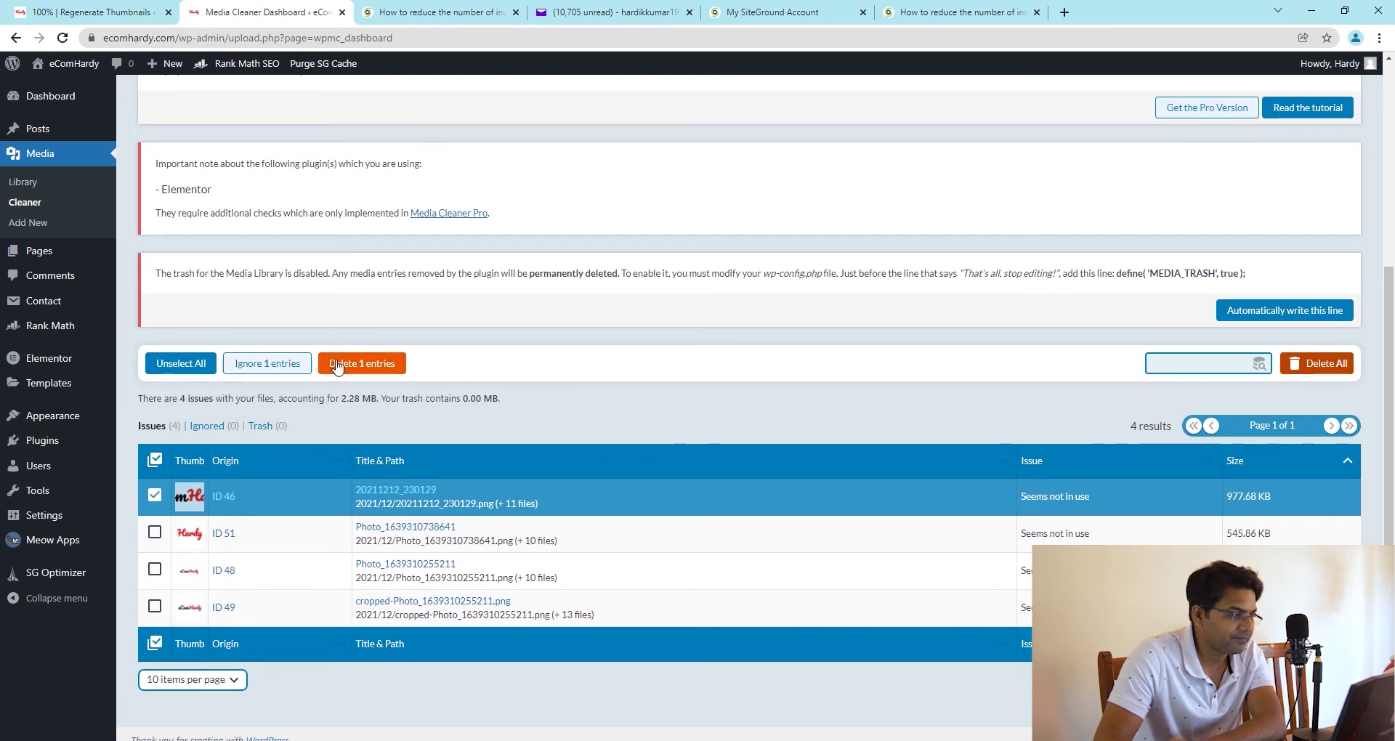
{"action": "scroll", "coordinate": [58, 541], "scroll_direction": "up", "scroll_amount": 5}
{"action": "key", "text": "ctrl+1"}
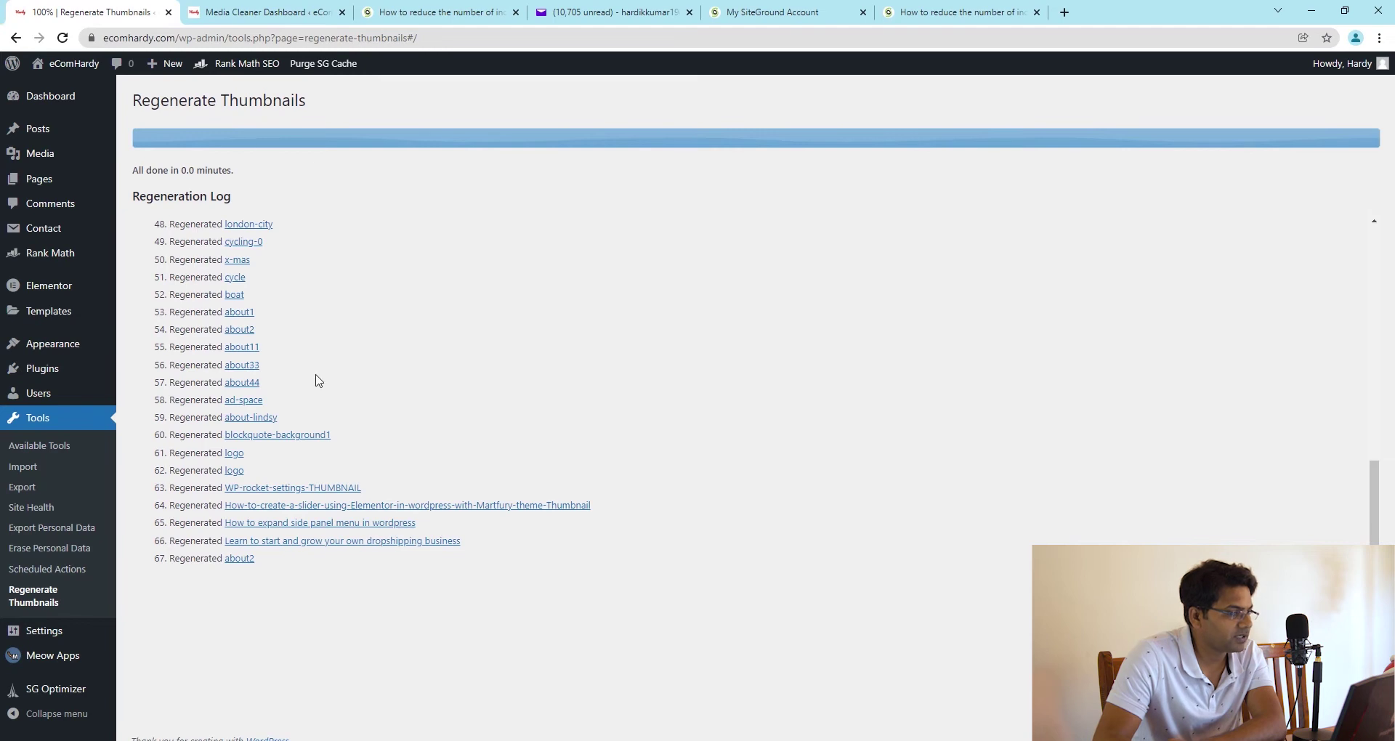
{"action": "left_click", "coordinate": [218, 11]}
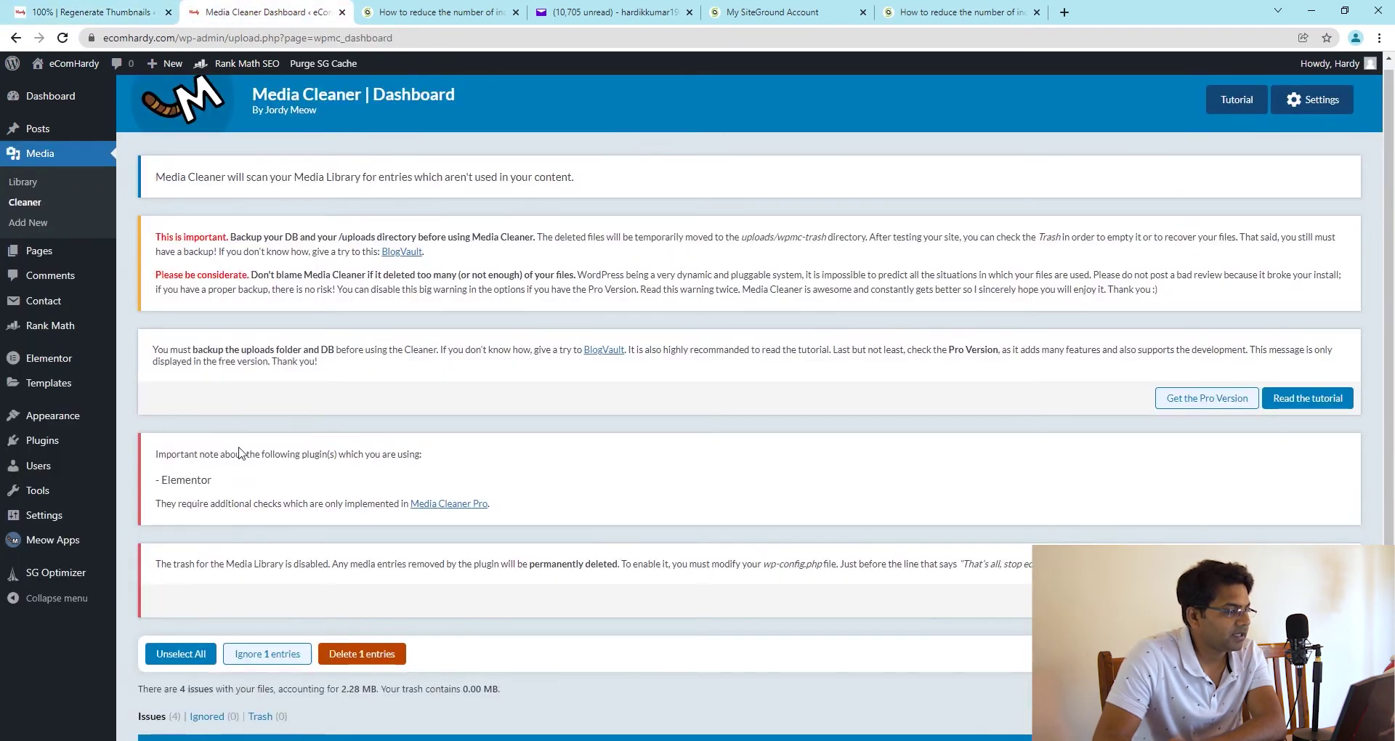
{"action": "scroll", "coordinate": [267, 451], "scroll_direction": "down", "scroll_amount": 5}
{"action": "scroll", "coordinate": [439, 169], "scroll_direction": "up", "scroll_amount": 5}
- Read the advice on cache files in the SiteGround article about reducing inodes
{"action": "left_click", "coordinate": [443, 10]}
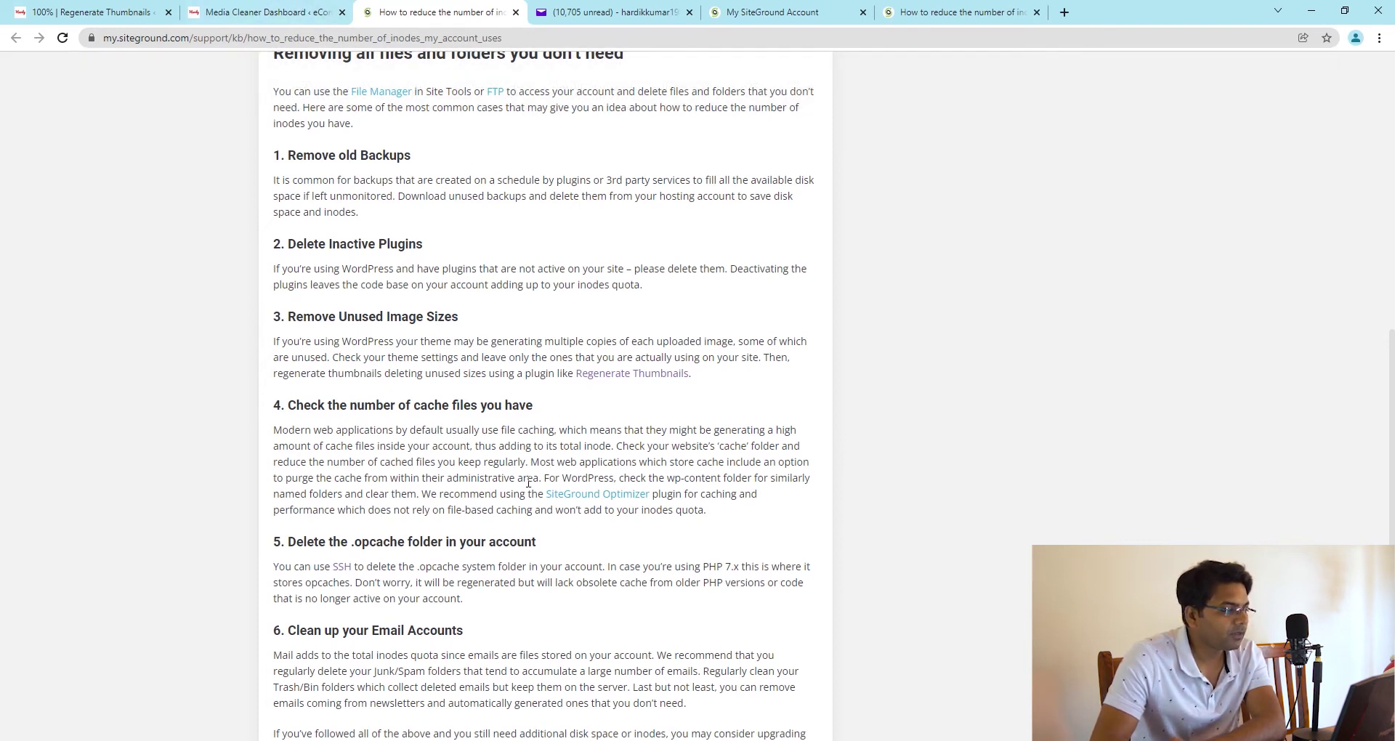
{"action": "scroll", "coordinate": [583, 550], "scroll_direction": "down", "scroll_amount": 1}
- Open the WordPress Add Plugins page in a separate browser tab and search for "SG Optimizer"
{"action": "left_click", "coordinate": [104, 9]}
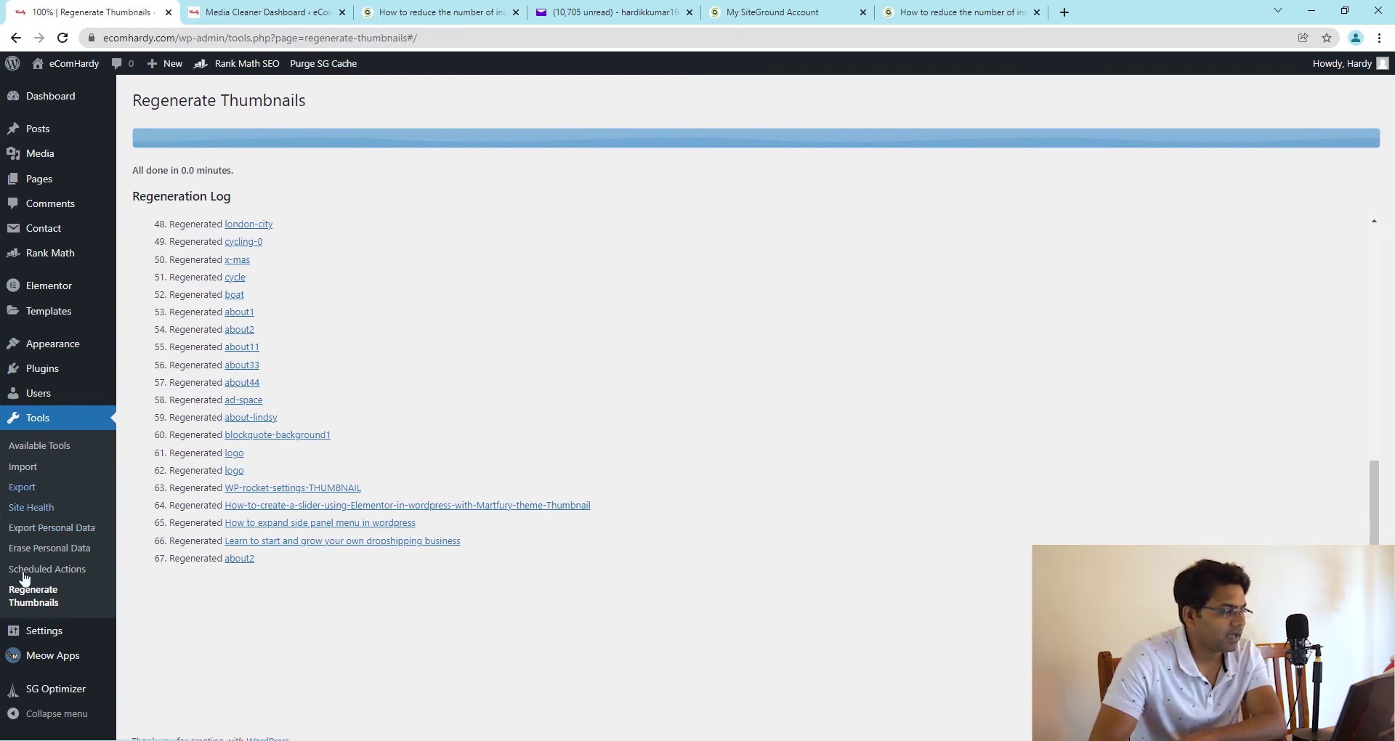
{"action": "mouse_move", "coordinate": [68, 692]}
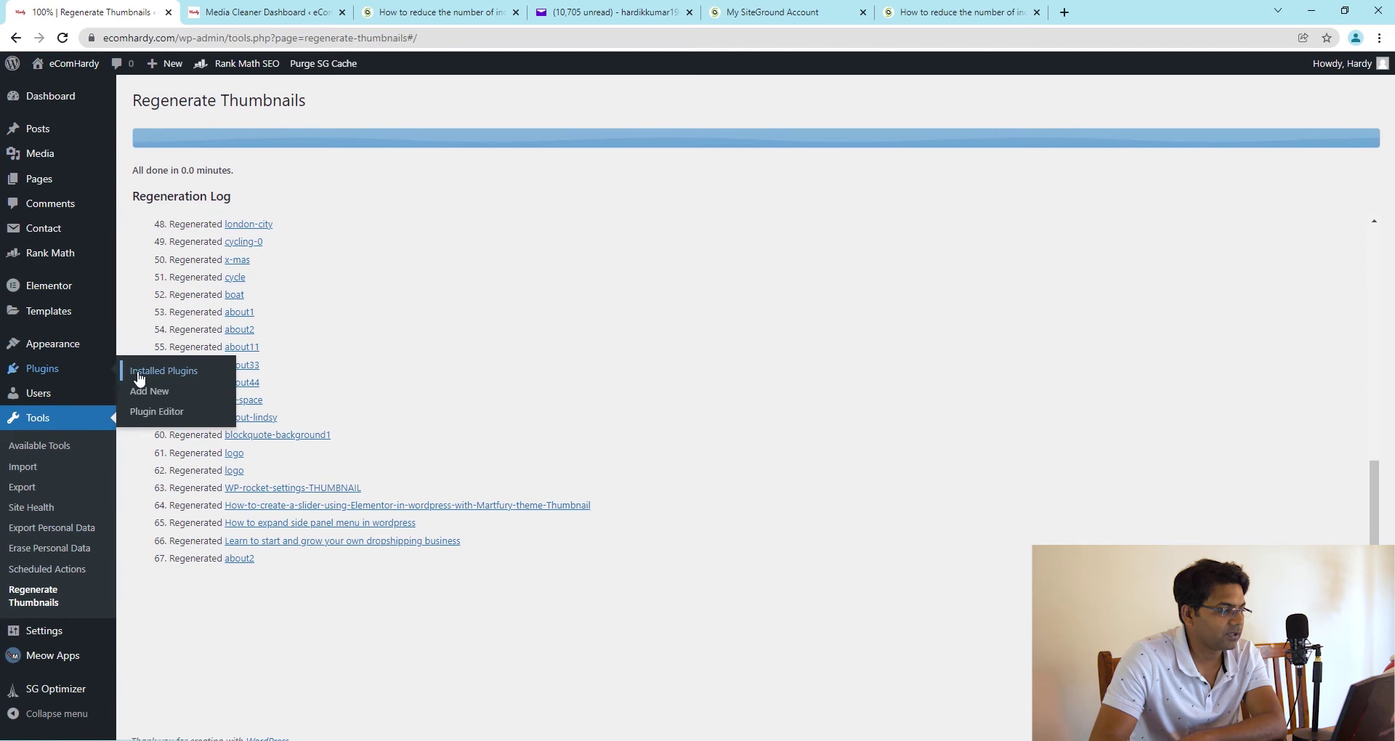
{"action": "mouse_move", "coordinate": [40, 370]}
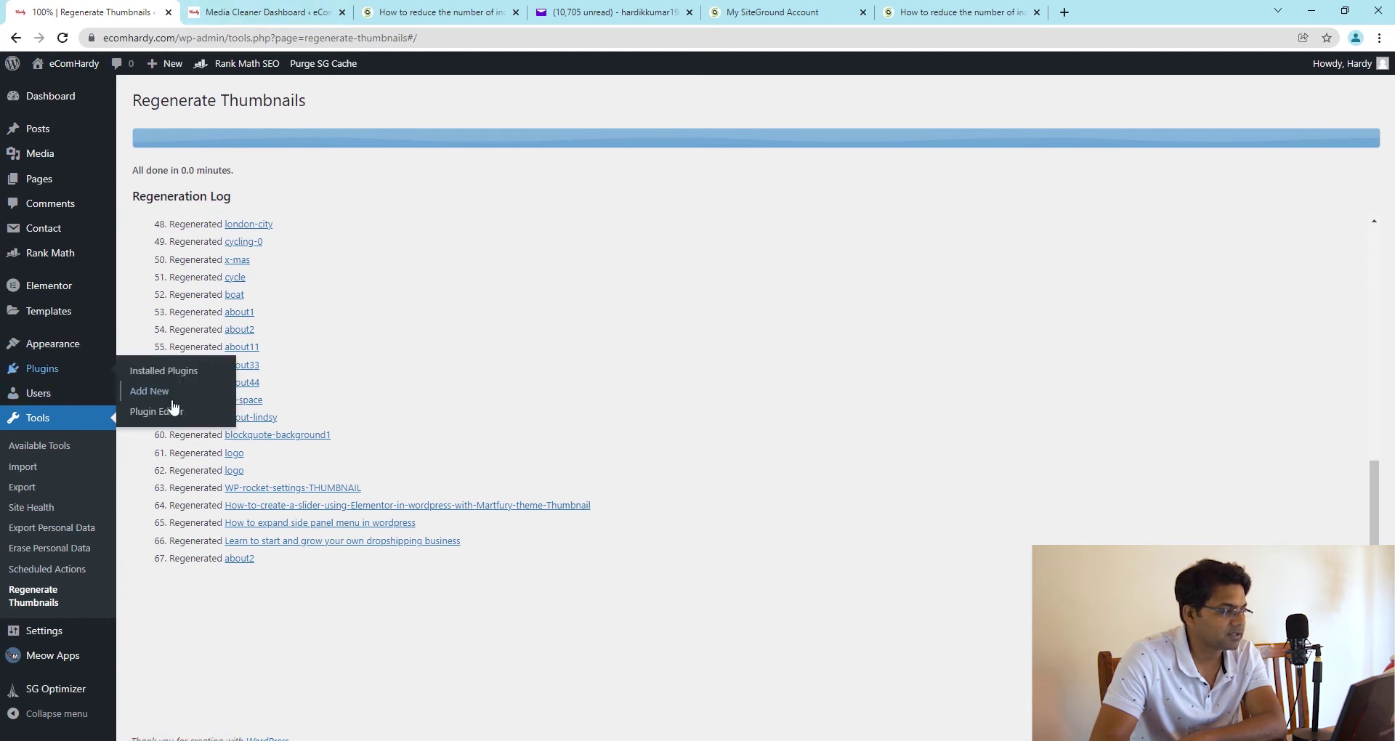
{"action": "right_click", "coordinate": [156, 393]}
{"action": "left_click", "coordinate": [191, 404]}
{"action": "left_click", "coordinate": [286, 9]}
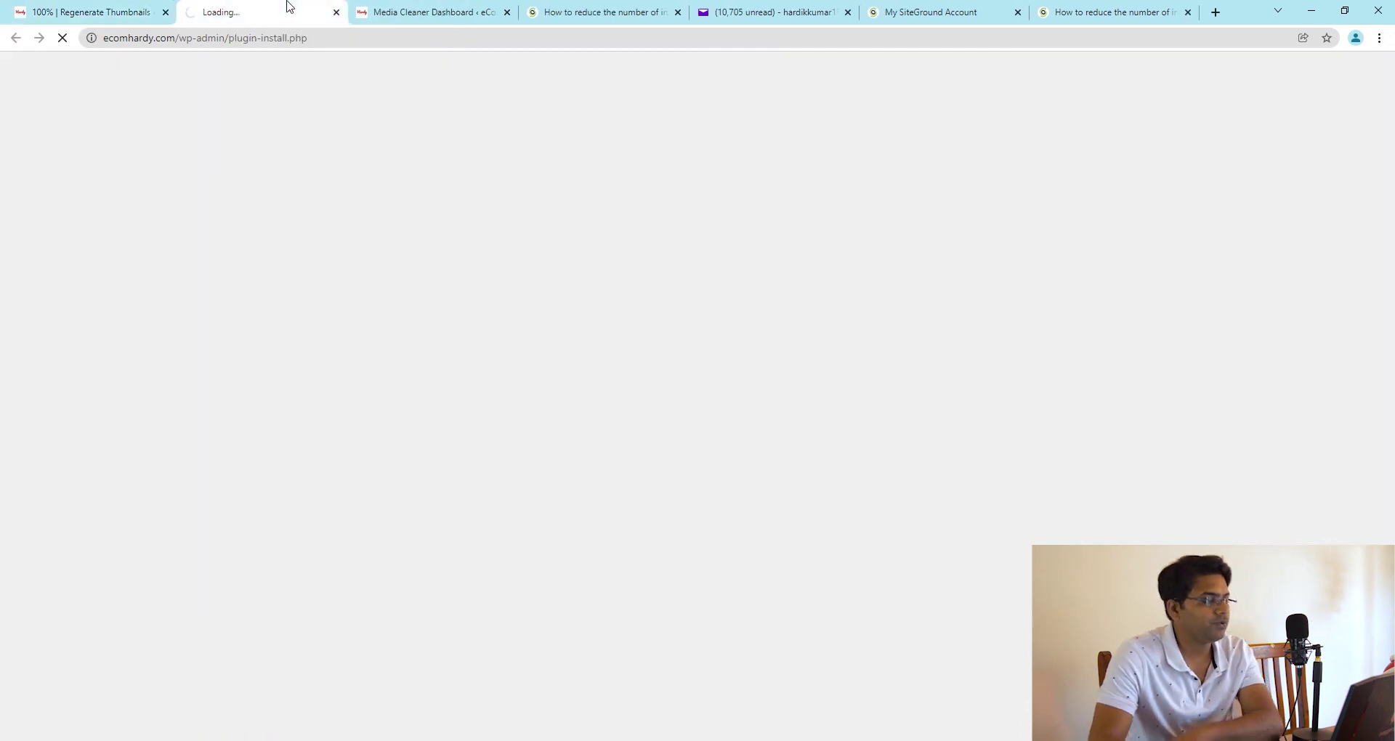
{"action": "left_click", "coordinate": [1210, 140]}
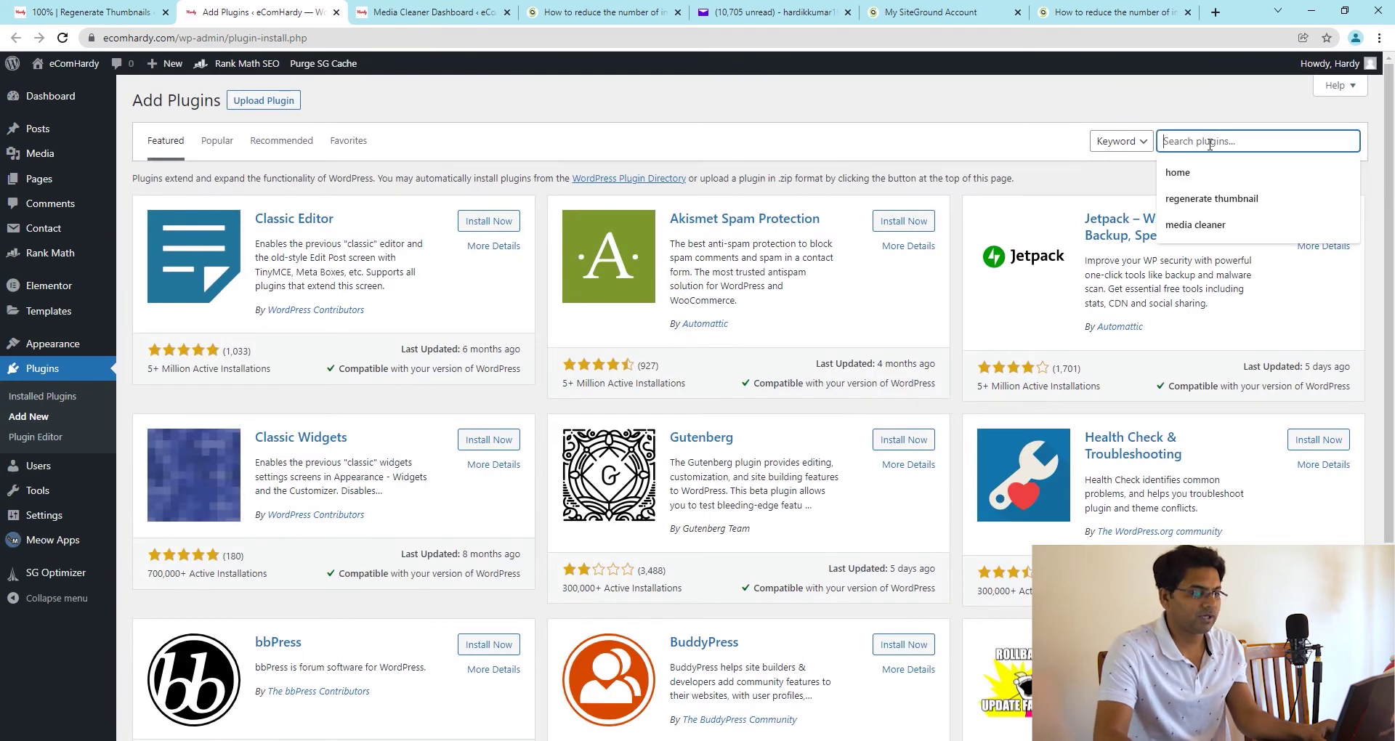
{"action": "type", "text": "SG Optimizer"}
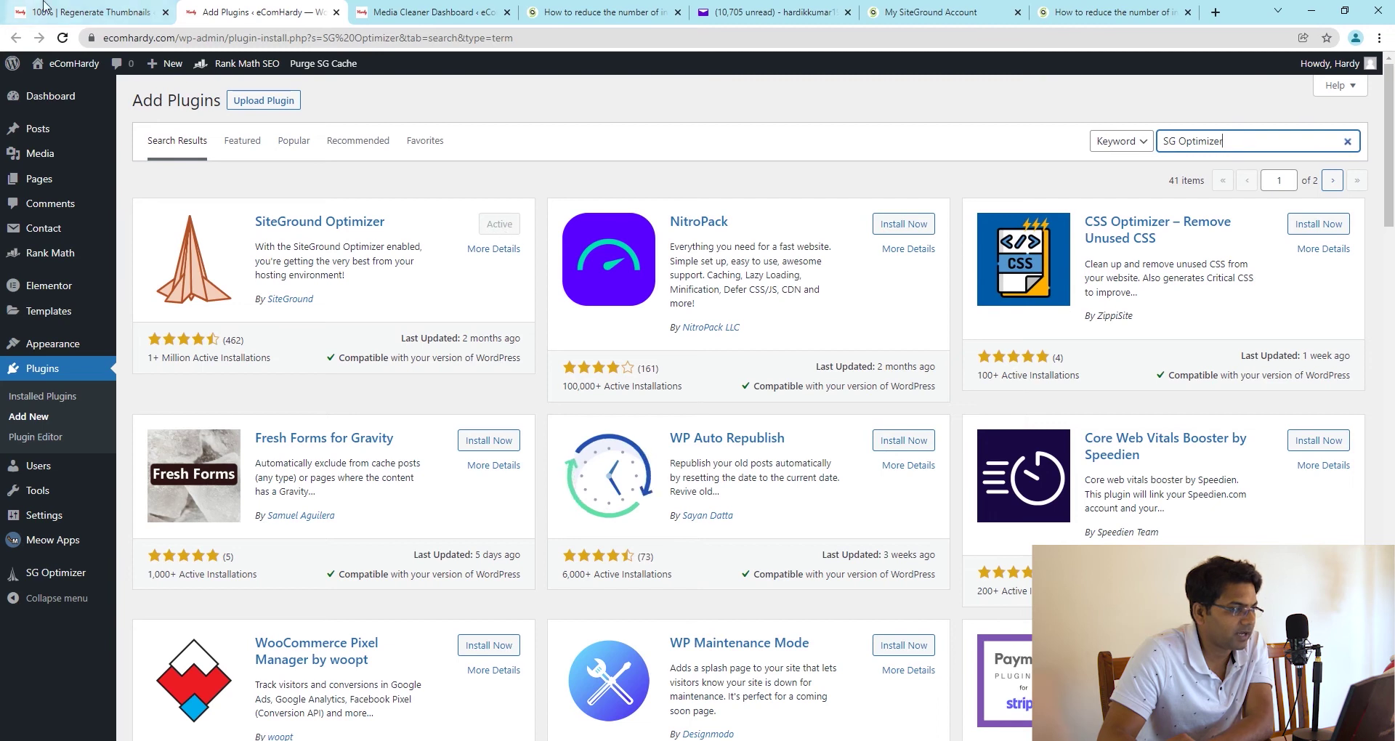
- Open the SG Optimizer dashboard from the WordPress admin, review its optimizations and go to the dynamic caching settings
{"action": "left_click", "coordinate": [66, 8]}
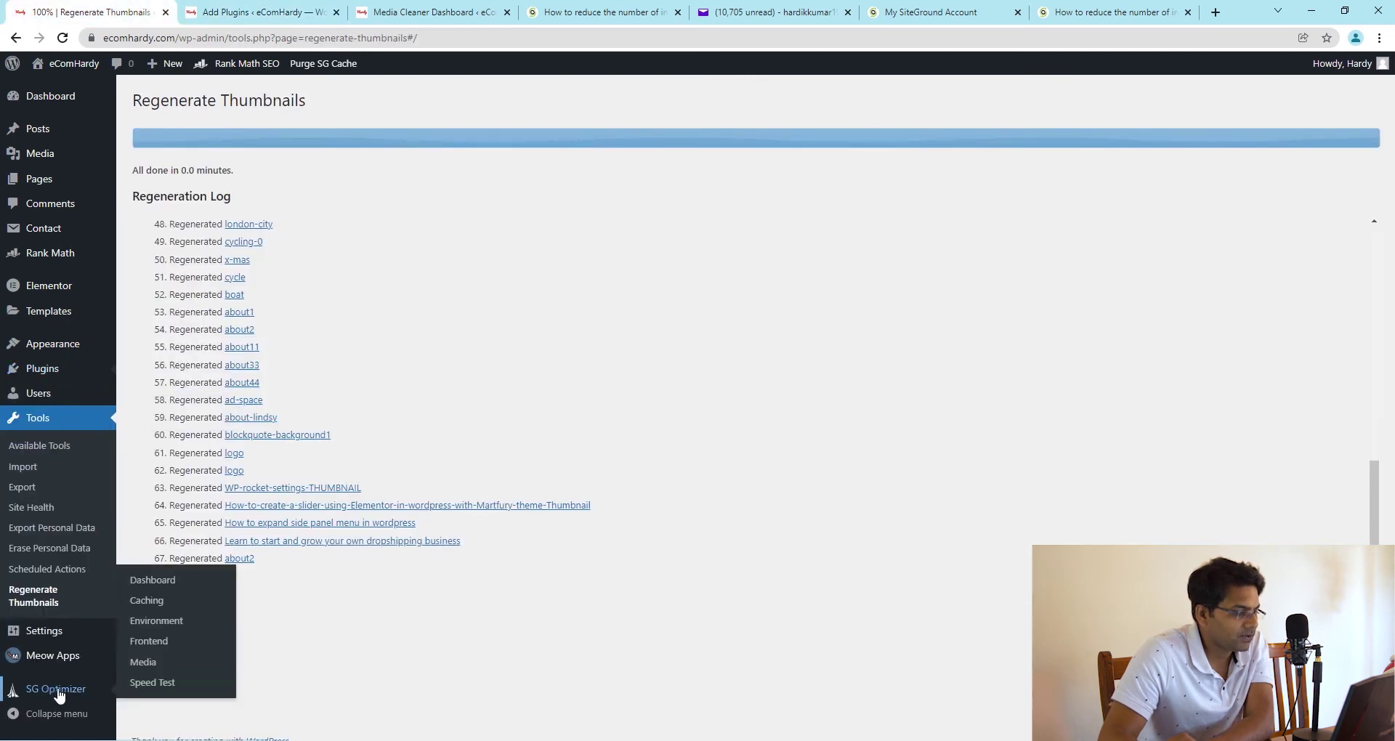
{"action": "left_click", "coordinate": [149, 583]}
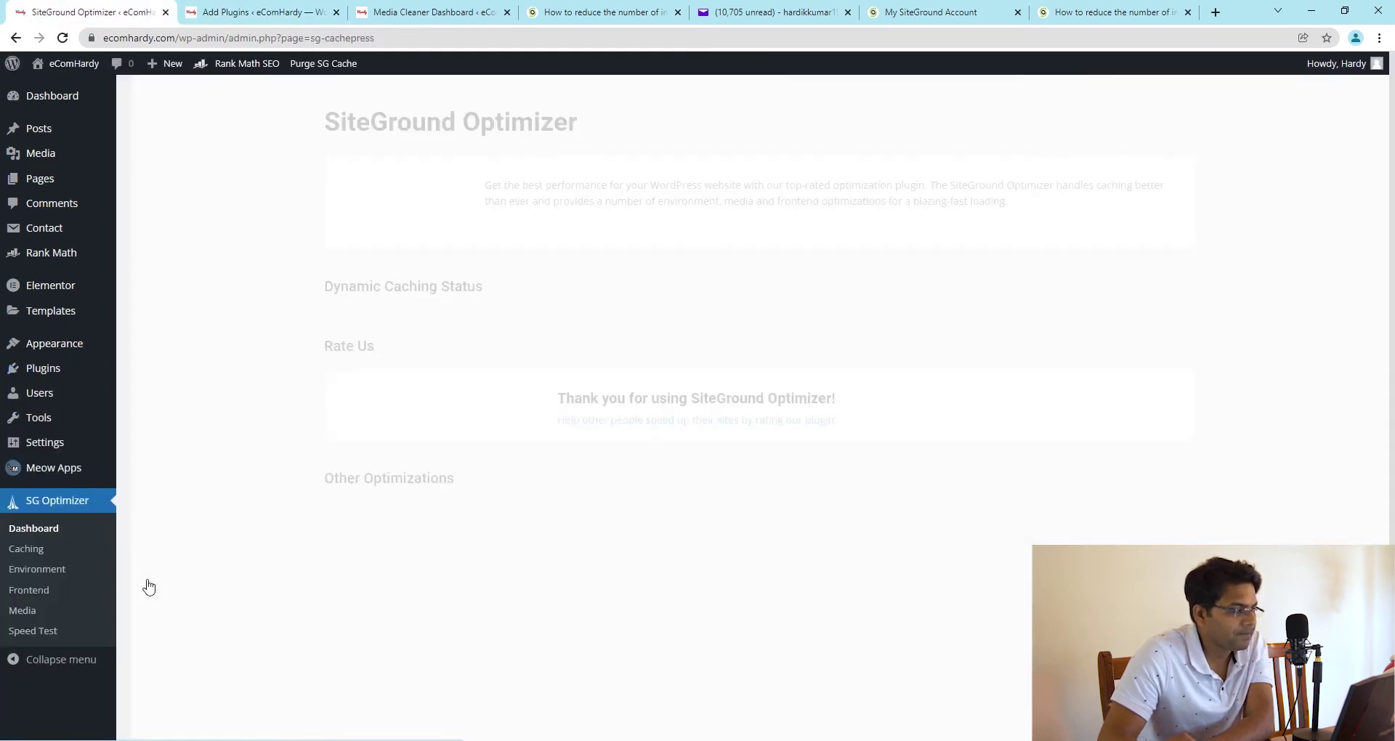
{"action": "scroll", "coordinate": [726, 370], "scroll_direction": "down", "scroll_amount": 3}
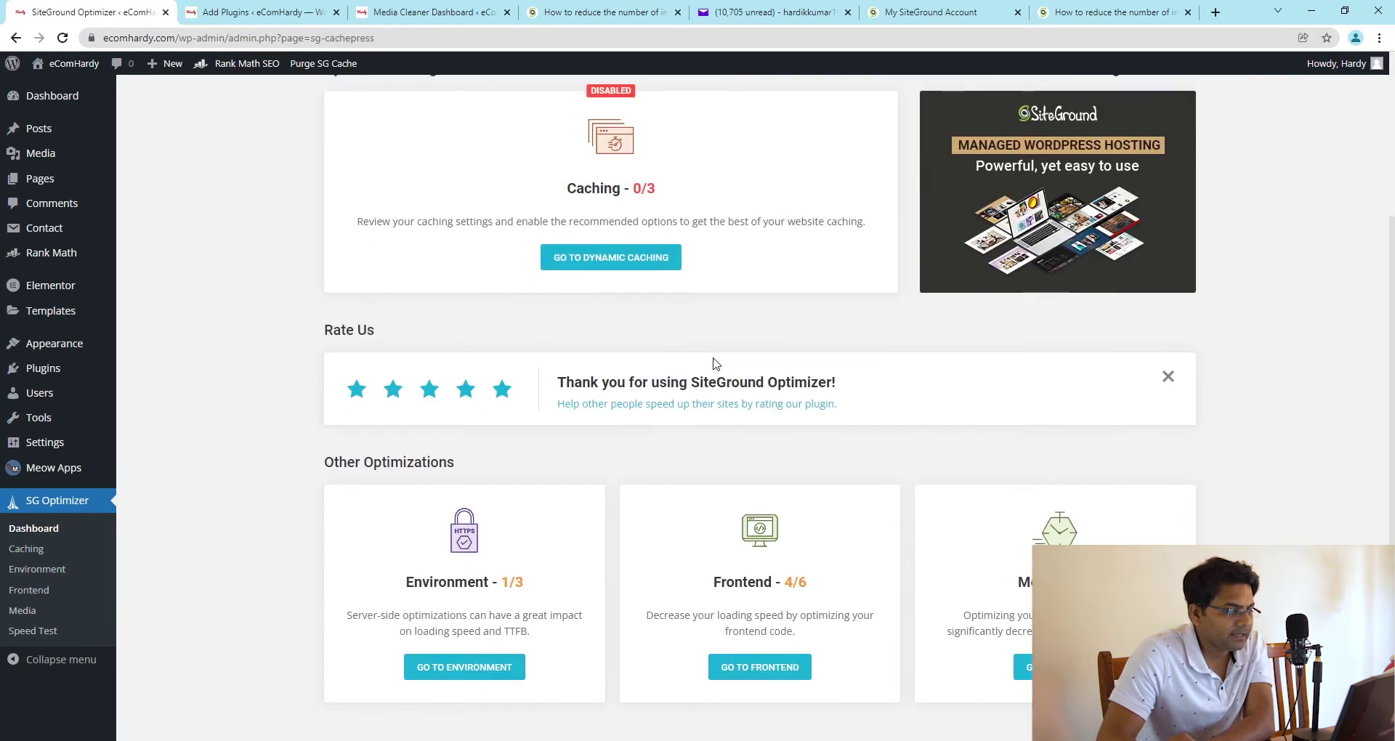
{"action": "scroll", "coordinate": [713, 367], "scroll_direction": "up", "scroll_amount": 3}
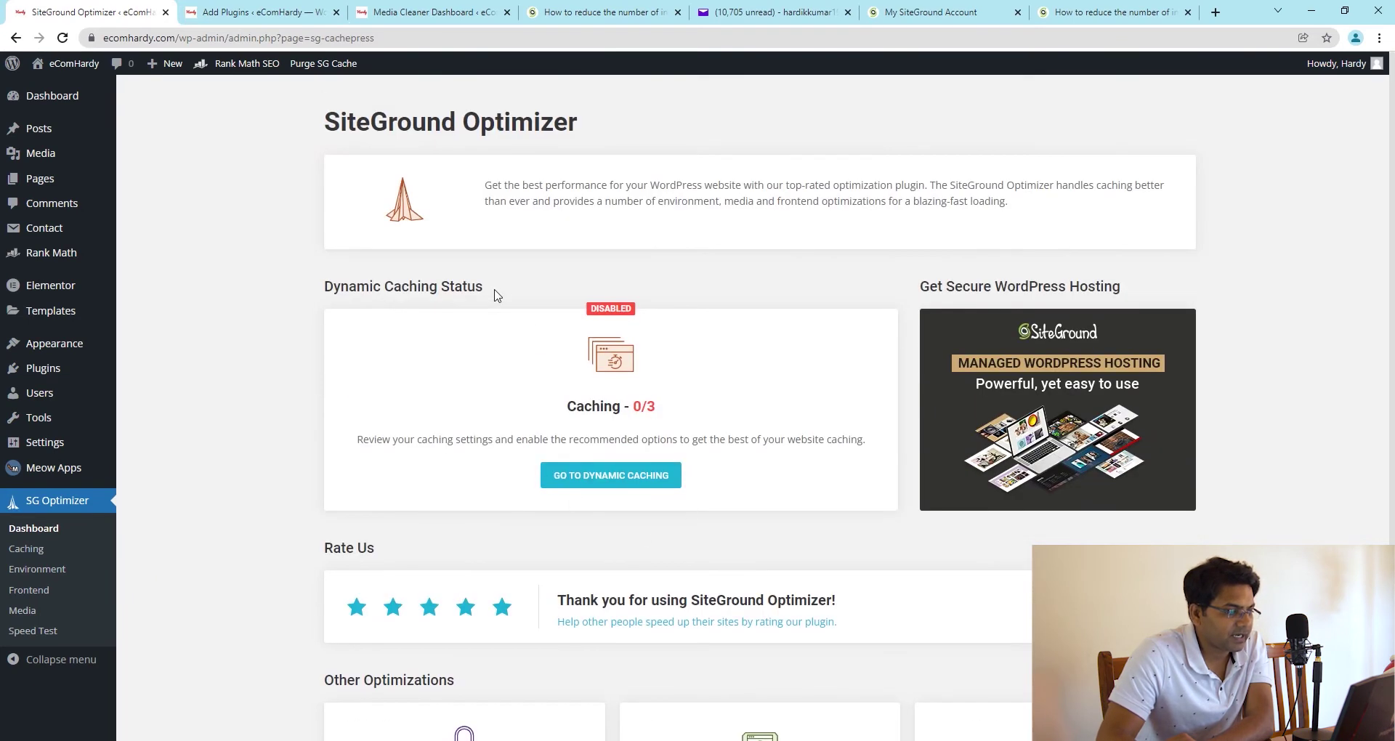
{"action": "scroll", "coordinate": [507, 286], "scroll_direction": "down", "scroll_amount": 2}
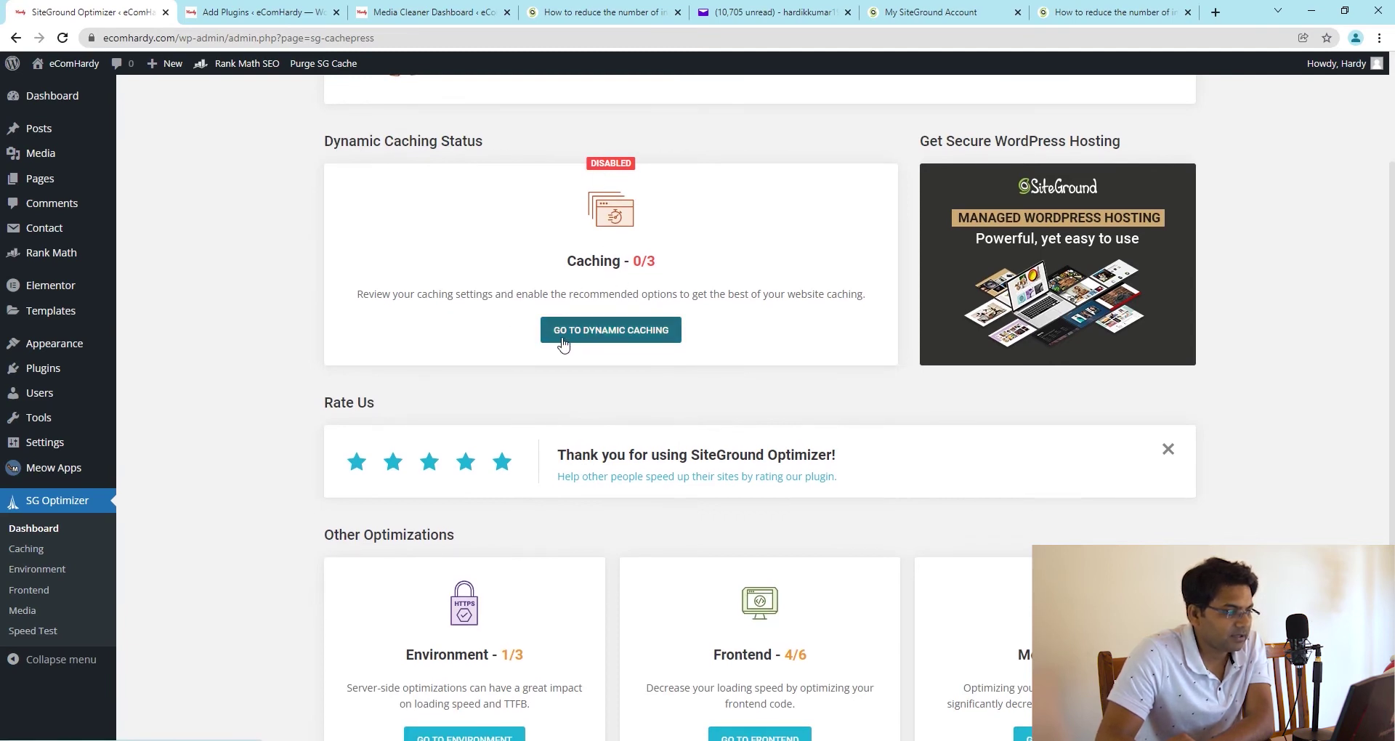
{"action": "left_click", "coordinate": [611, 338]}
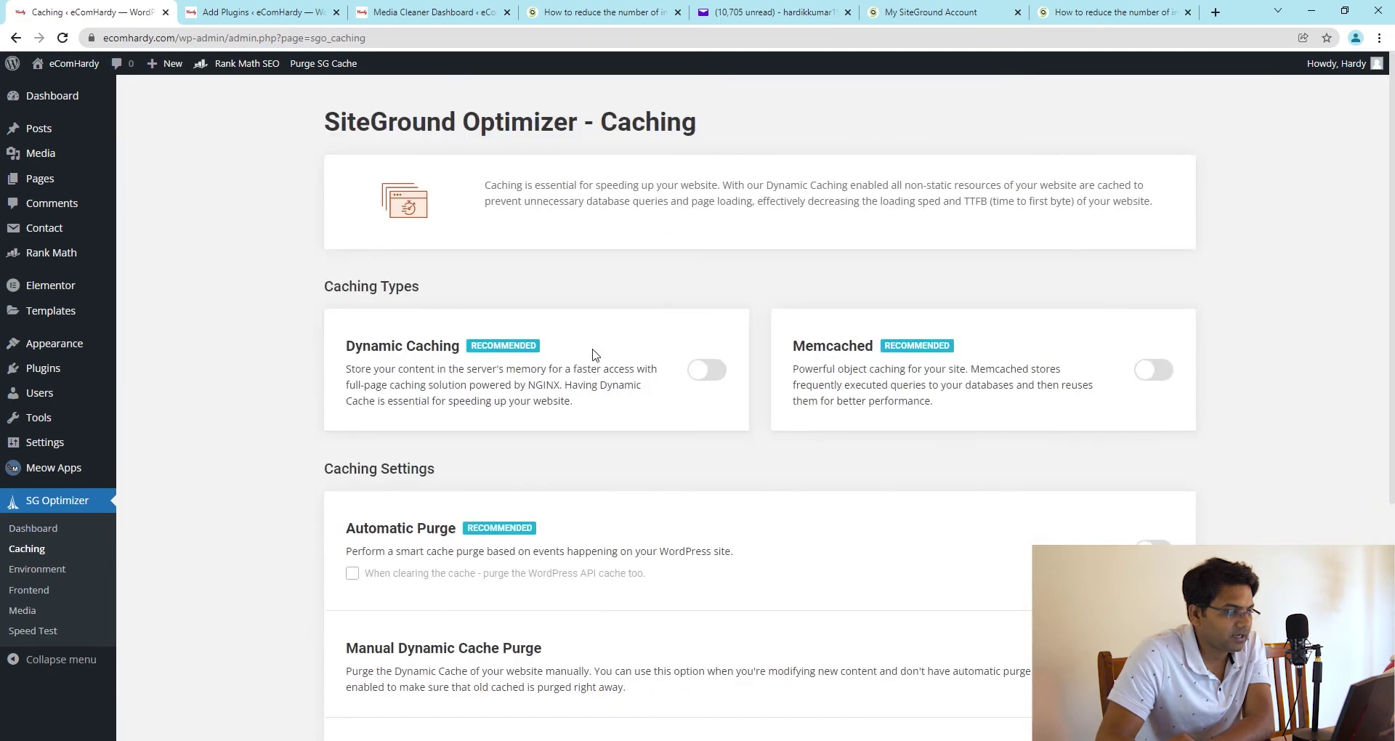
- Review the SG Optimizer caching options and try to enable Automatic Purge, cancelling the offer to enable Dynamic Caching
{"action": "scroll", "coordinate": [654, 276], "scroll_direction": "down", "scroll_amount": 2}
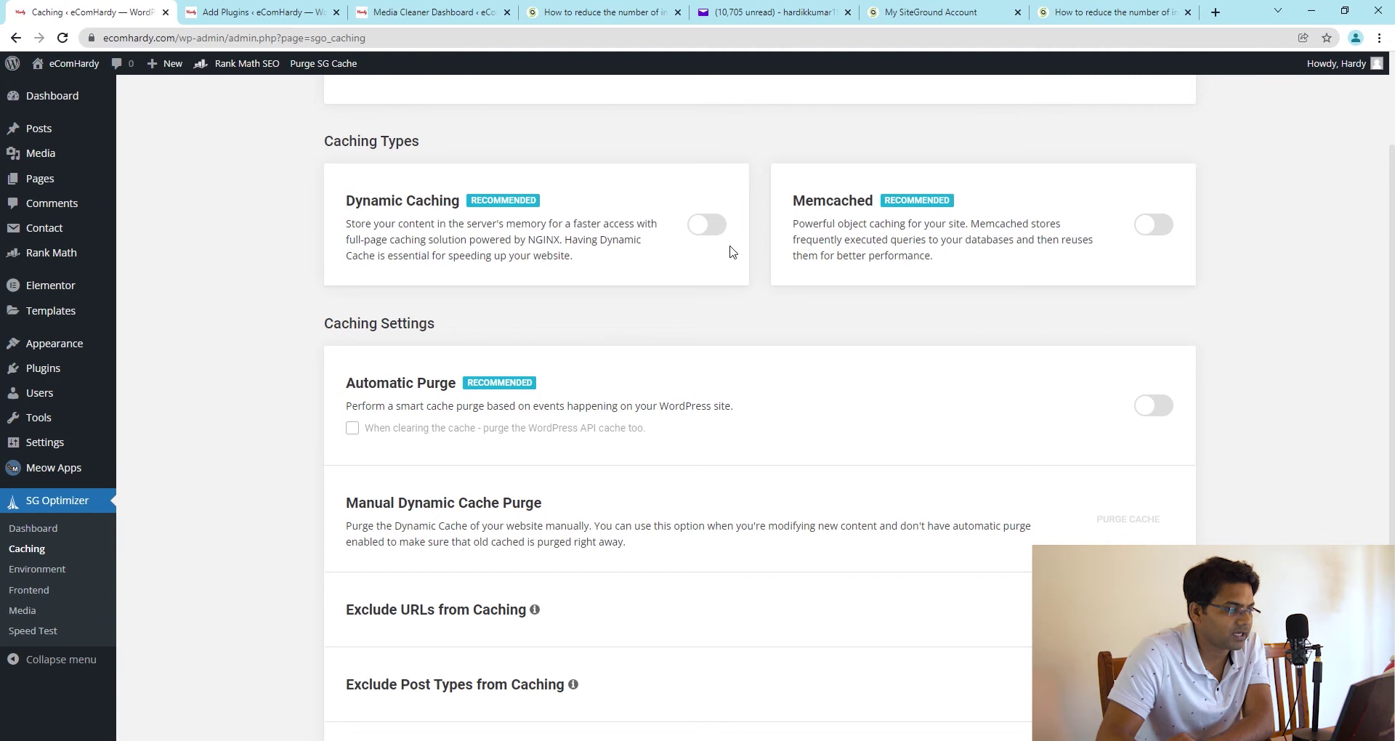
{"action": "scroll", "coordinate": [375, 228], "scroll_direction": "down", "scroll_amount": 2}
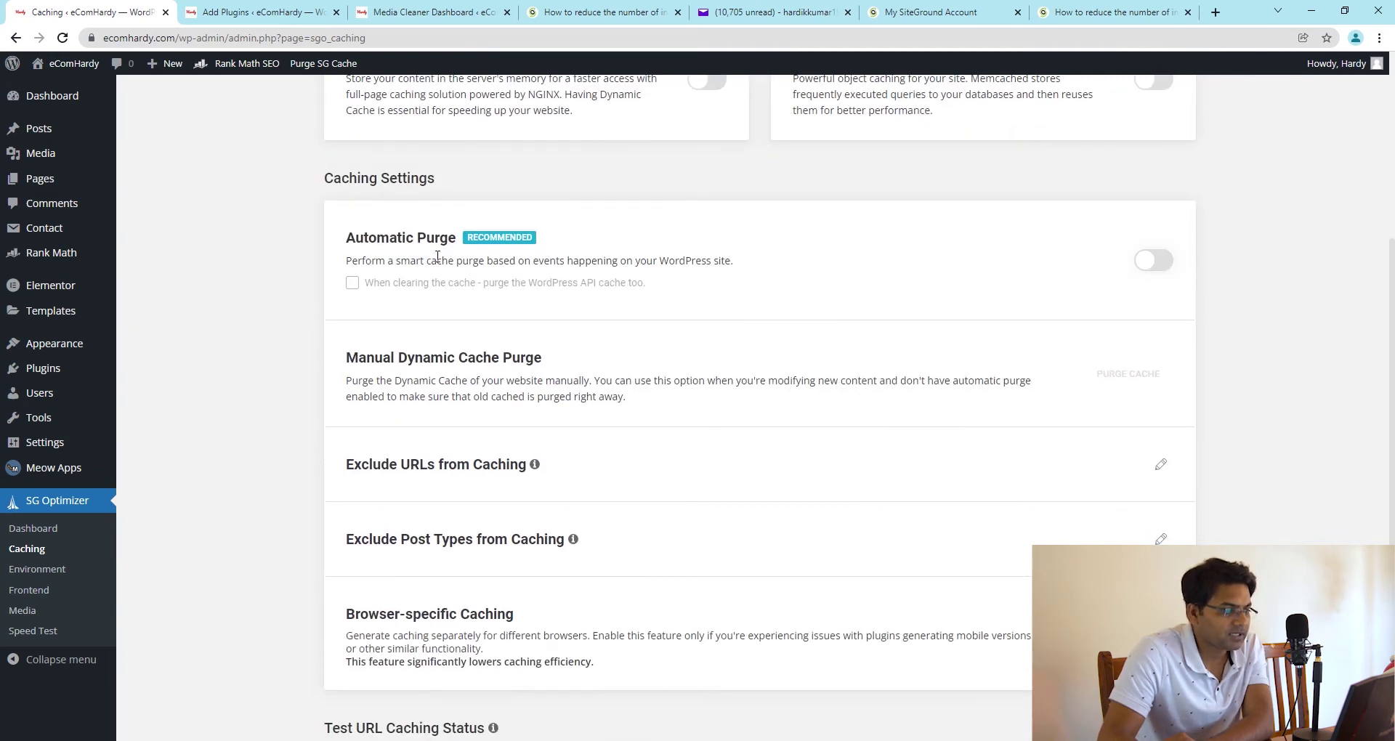
{"action": "left_click", "coordinate": [1156, 261]}
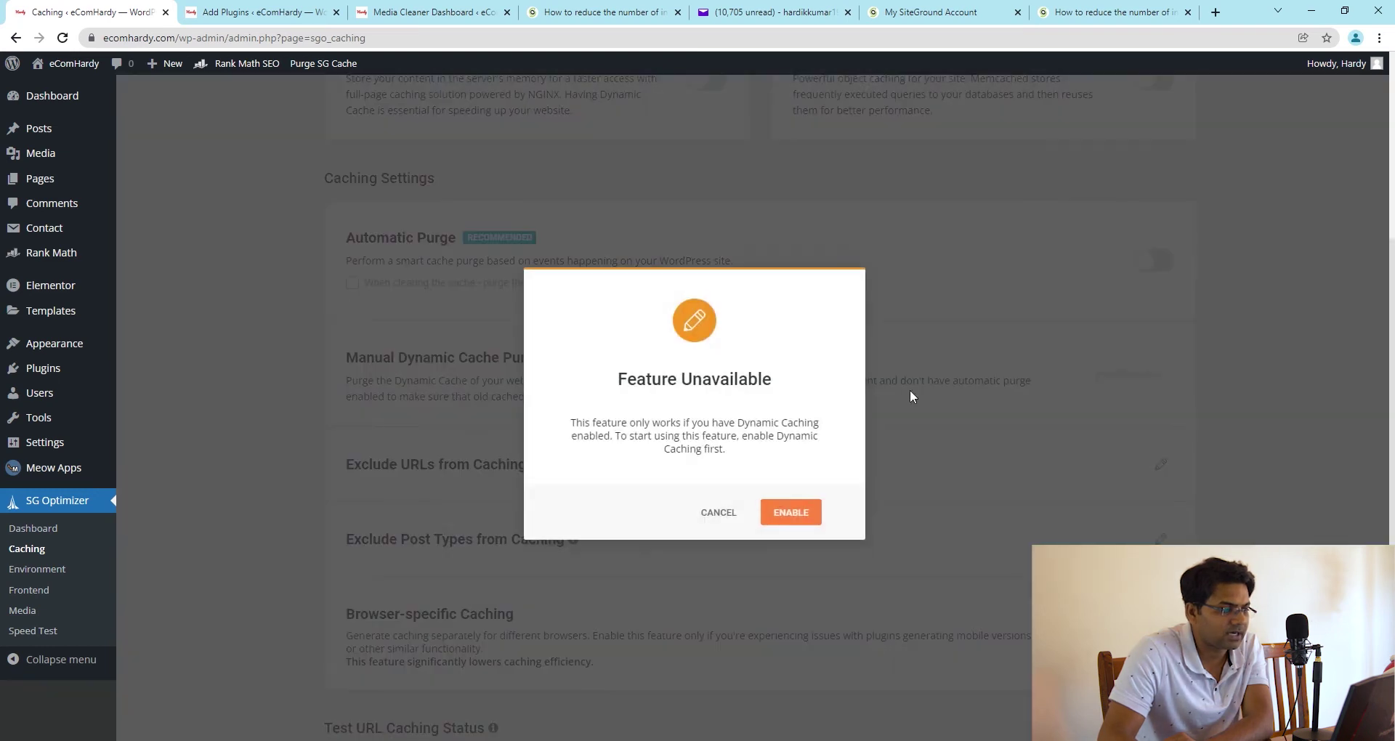
{"action": "left_click", "coordinate": [718, 513]}
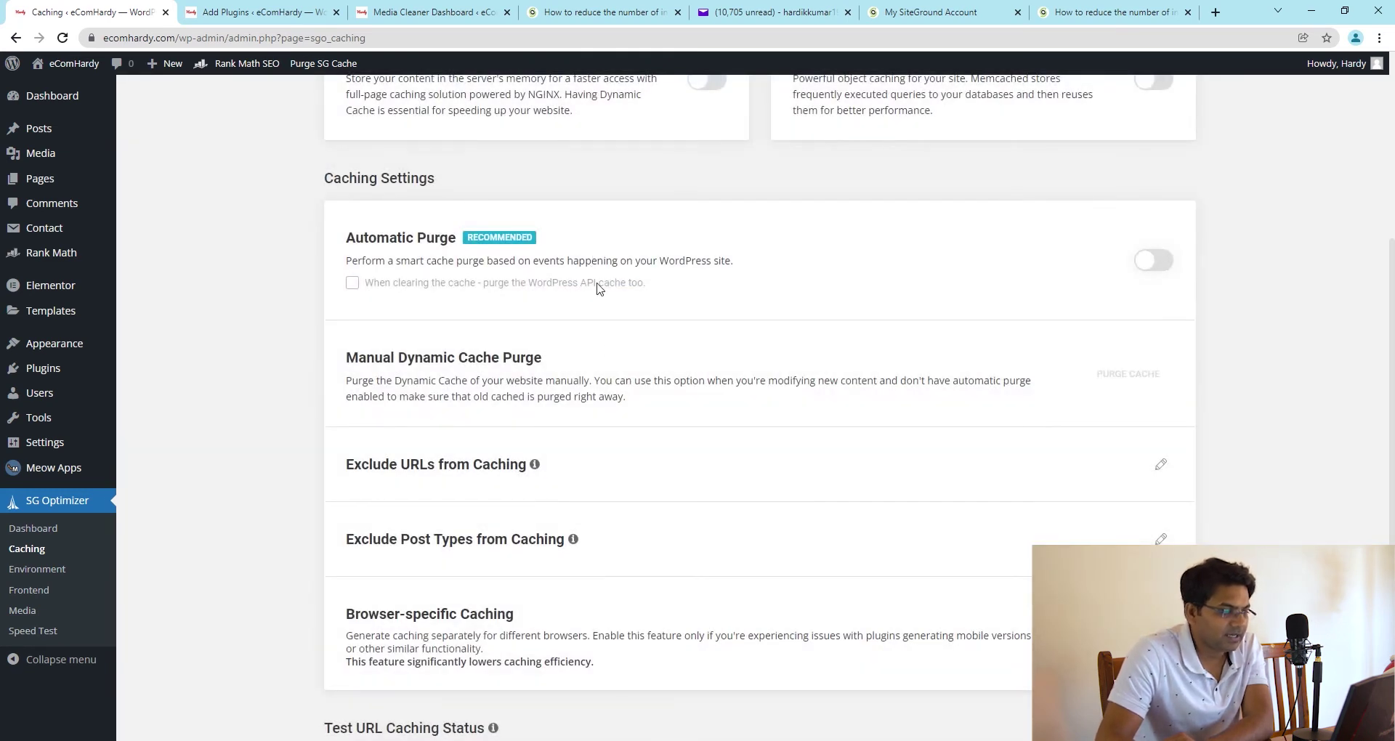
{"action": "scroll", "coordinate": [685, 467], "scroll_direction": "down", "scroll_amount": 2}
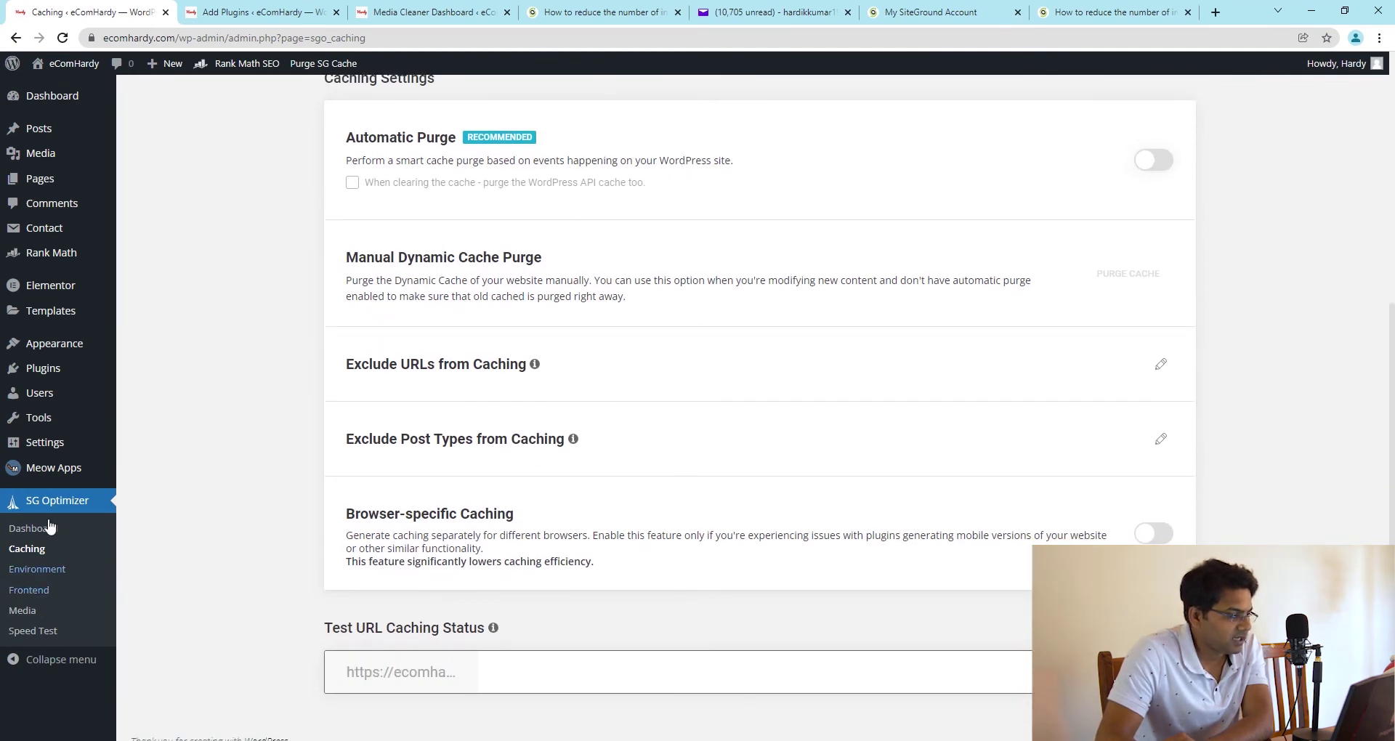
- Review the image compression, WebP and lazy load options in the SG Optimizer media settings
{"action": "left_click", "coordinate": [20, 612]}
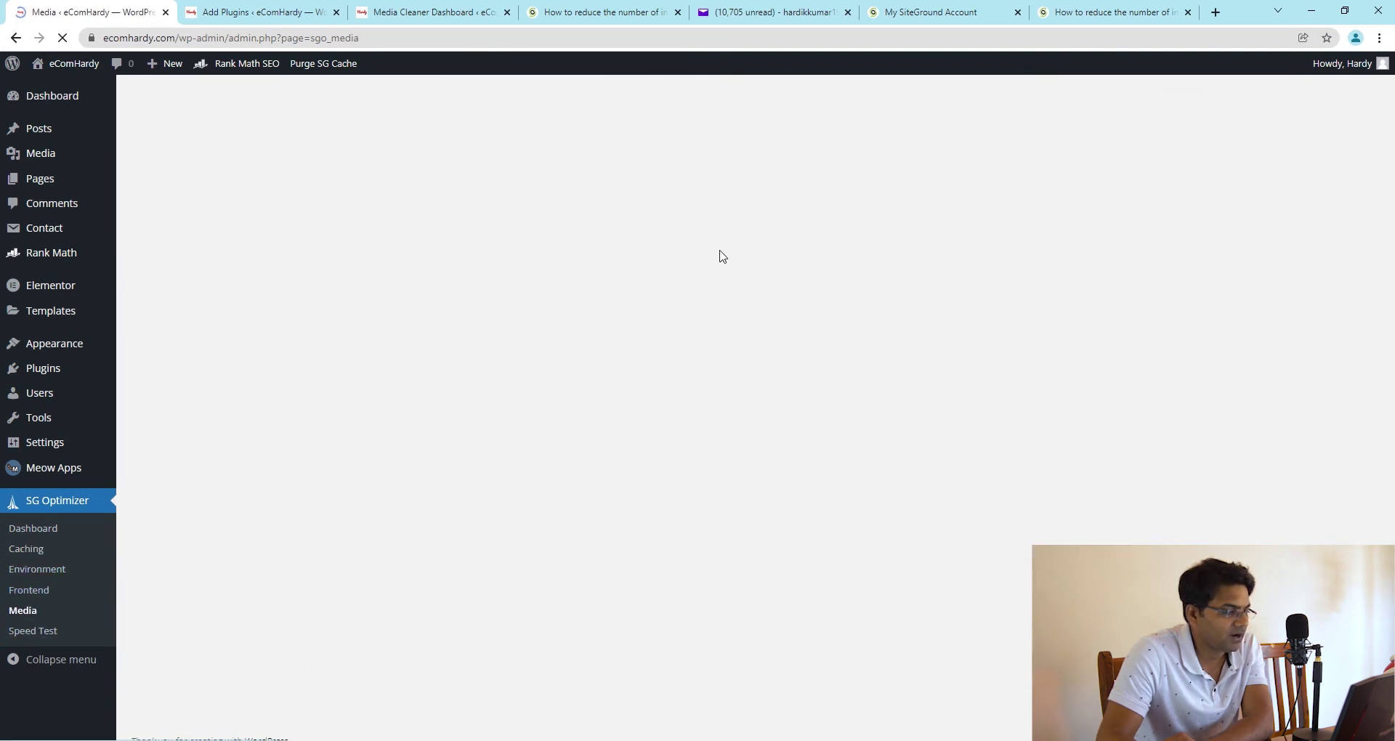
{"action": "scroll", "coordinate": [723, 258], "scroll_direction": "down", "scroll_amount": 2}
{"action": "scroll", "coordinate": [725, 260], "scroll_direction": "down", "scroll_amount": 3}
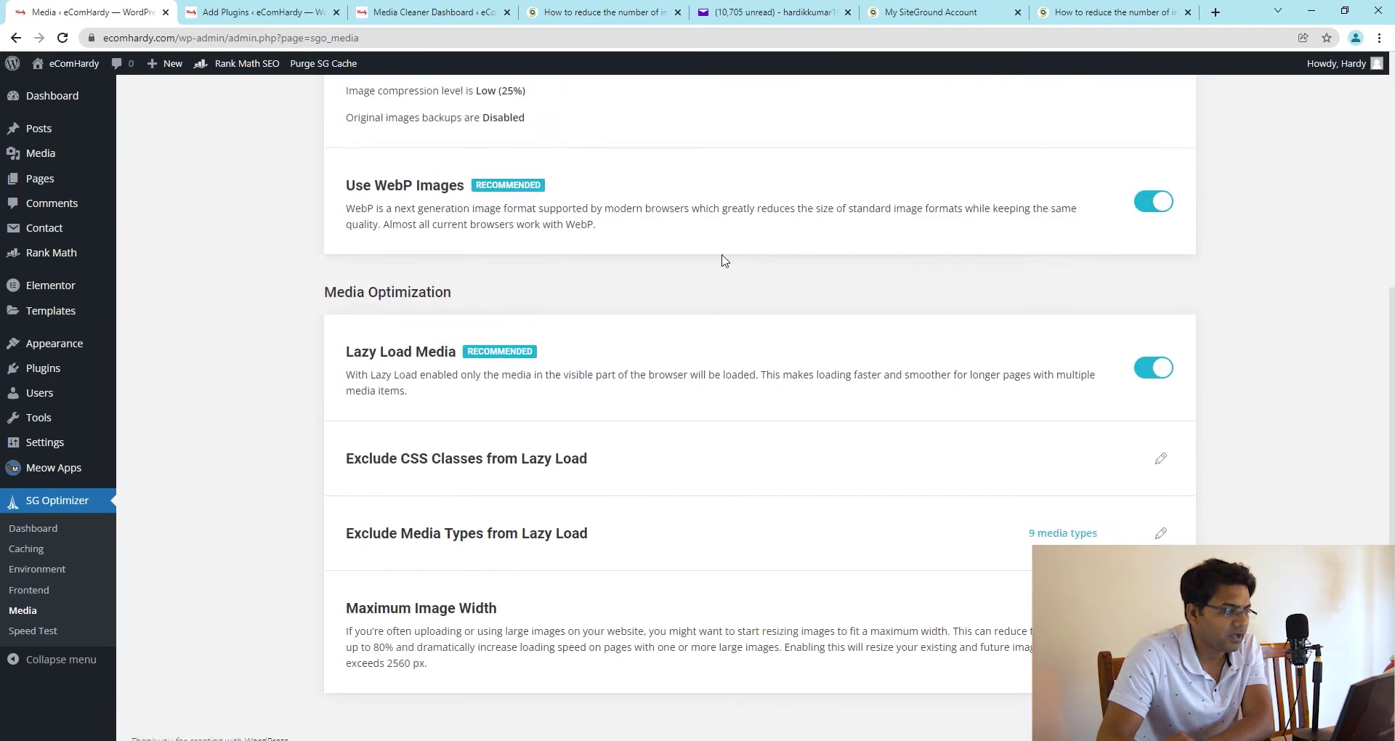
{"action": "scroll", "coordinate": [725, 260], "scroll_direction": "up", "scroll_amount": 5}
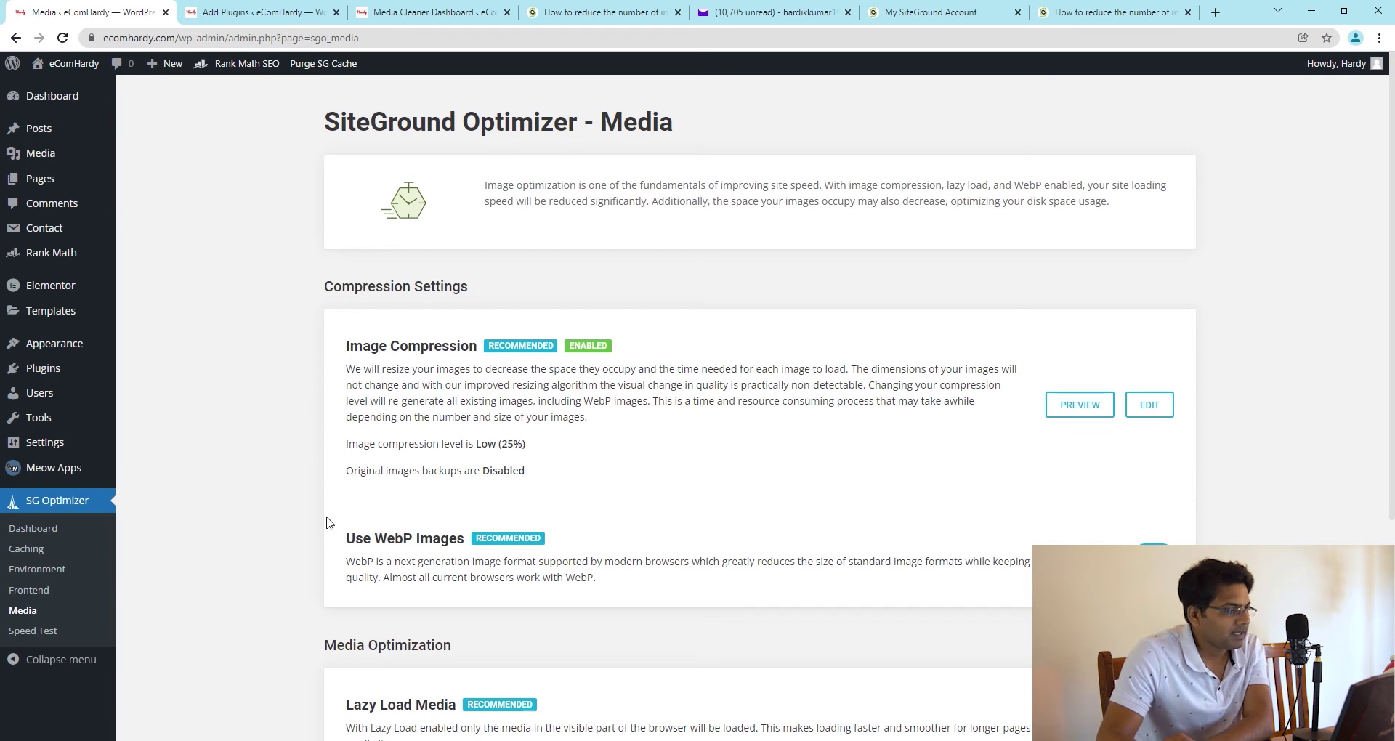
- Open the SSH link from the inode article's .opcache section in a new browser tab and read the SSH connection instructions
{"action": "left_click", "coordinate": [629, 12]}
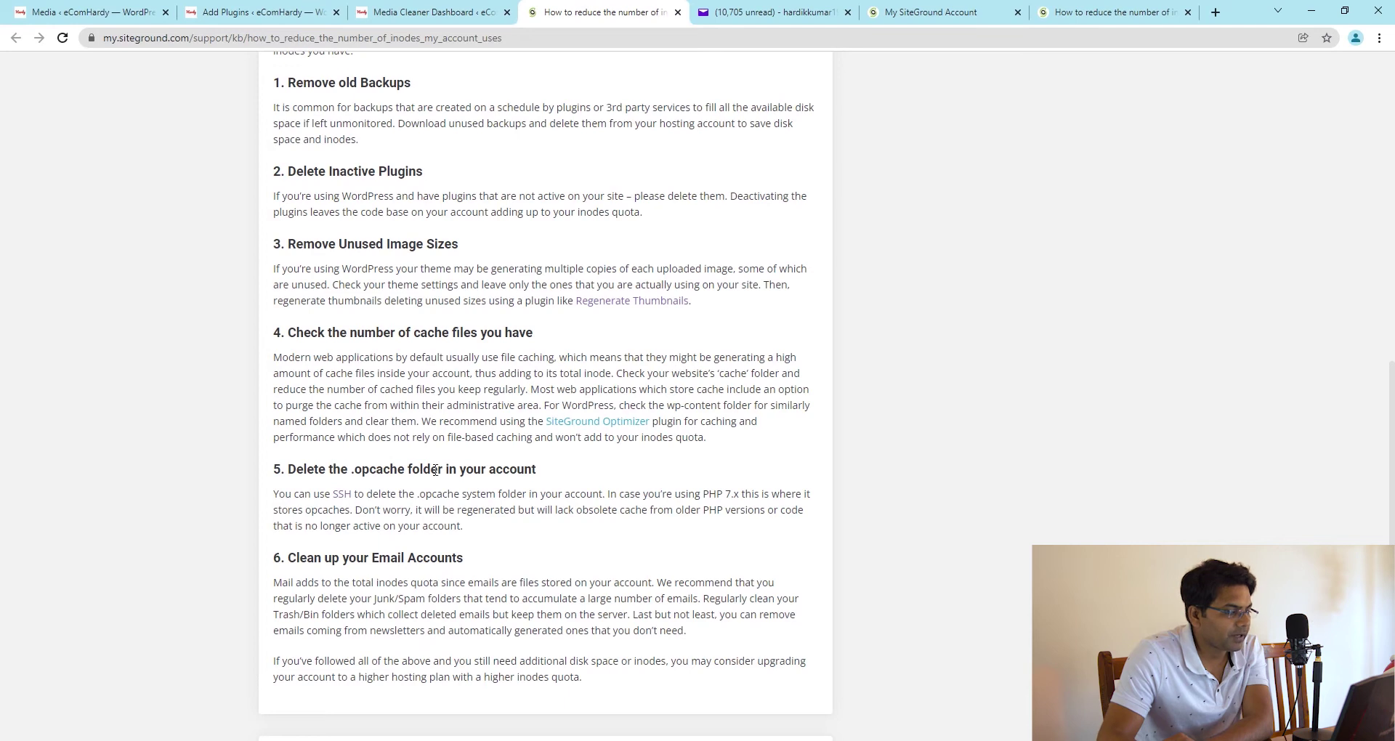
{"action": "left_click", "coordinate": [44, 12]}
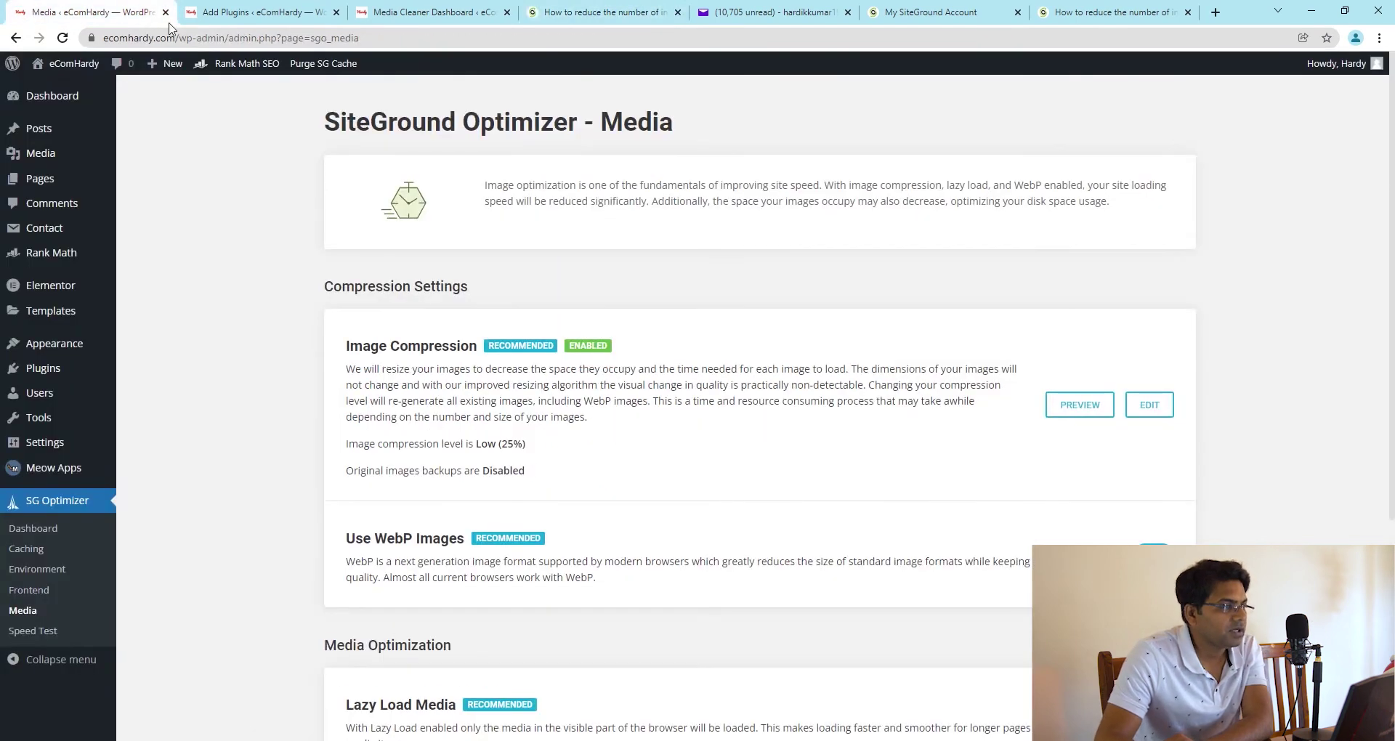
{"action": "left_click", "coordinate": [574, 9]}
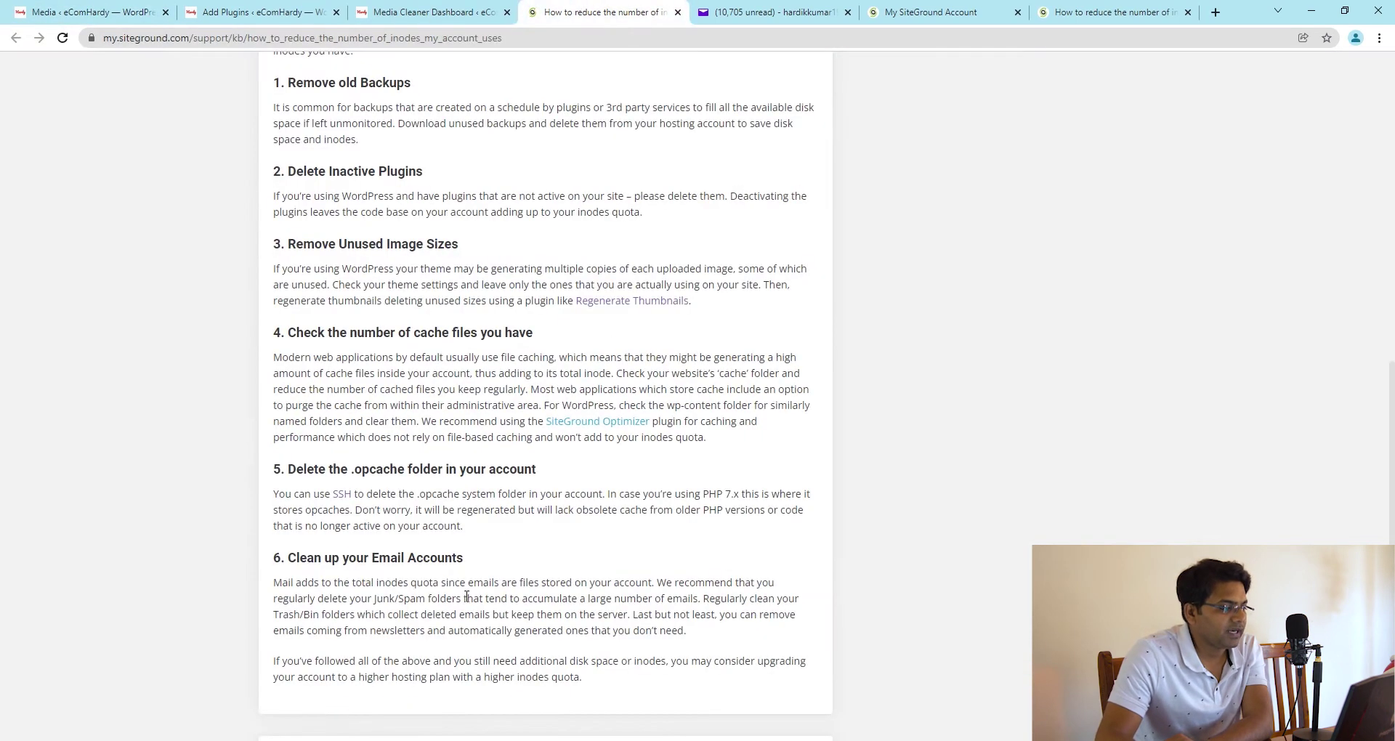
{"action": "right_click", "coordinate": [348, 497]}
{"action": "left_click", "coordinate": [385, 502]}
{"action": "left_click", "coordinate": [669, 10]}
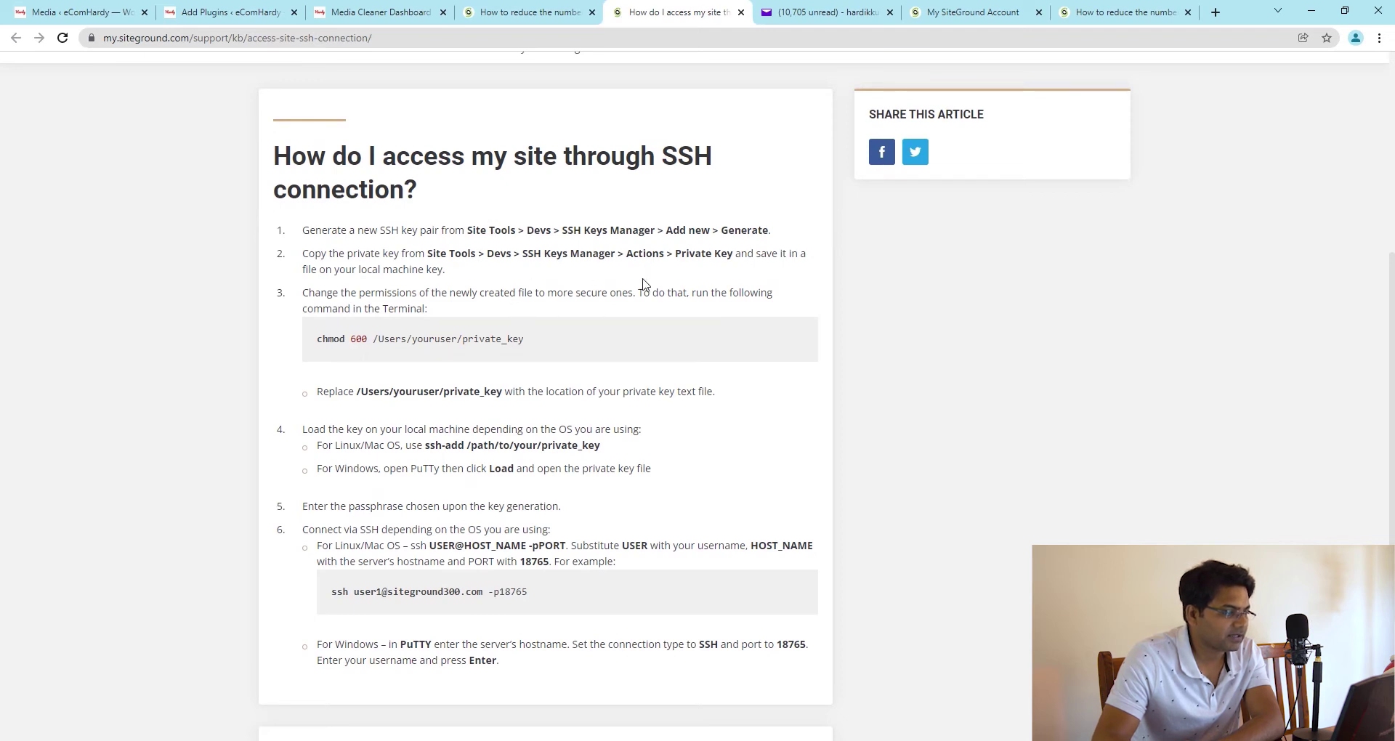
{"action": "scroll", "coordinate": [474, 426], "scroll_direction": "down", "scroll_amount": 1}
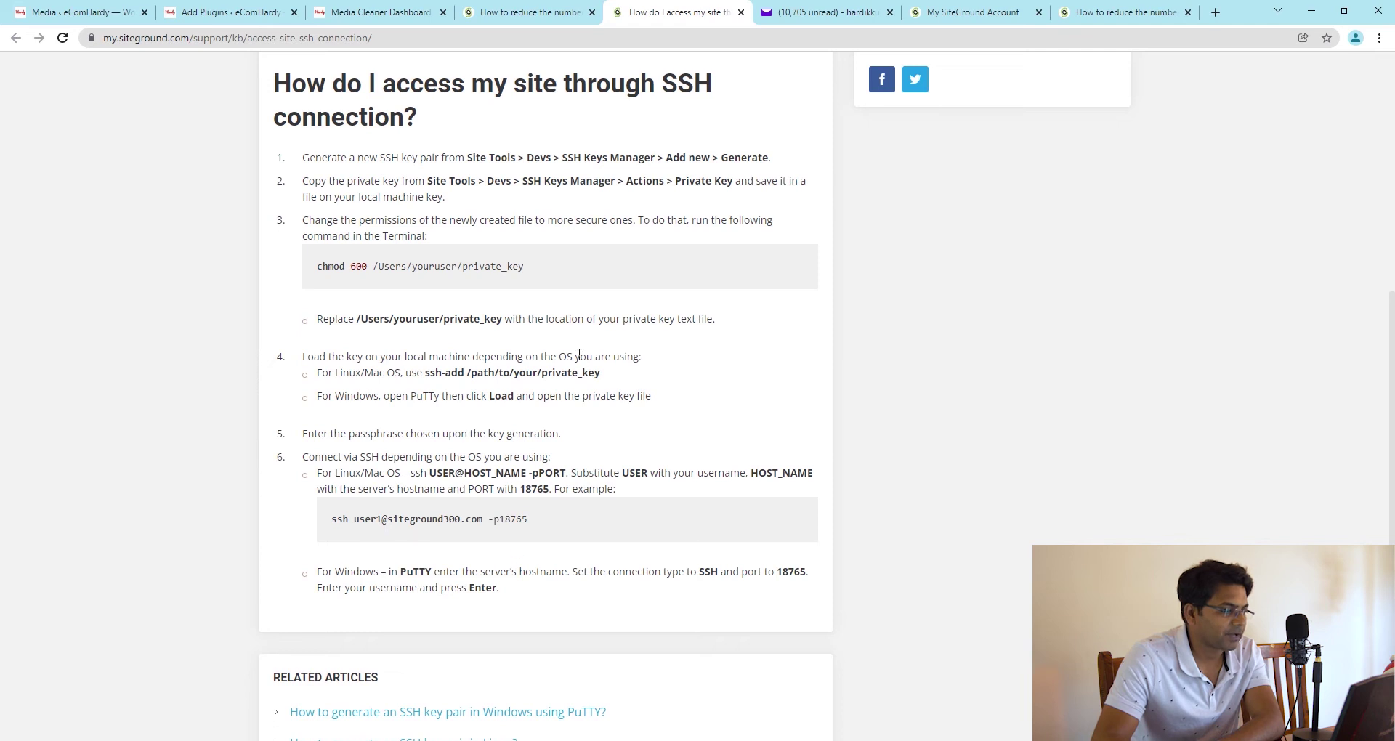
- Open the WordPress Add Plugins page in a new browser tab and switch to it
{"action": "left_click", "coordinate": [73, 9]}
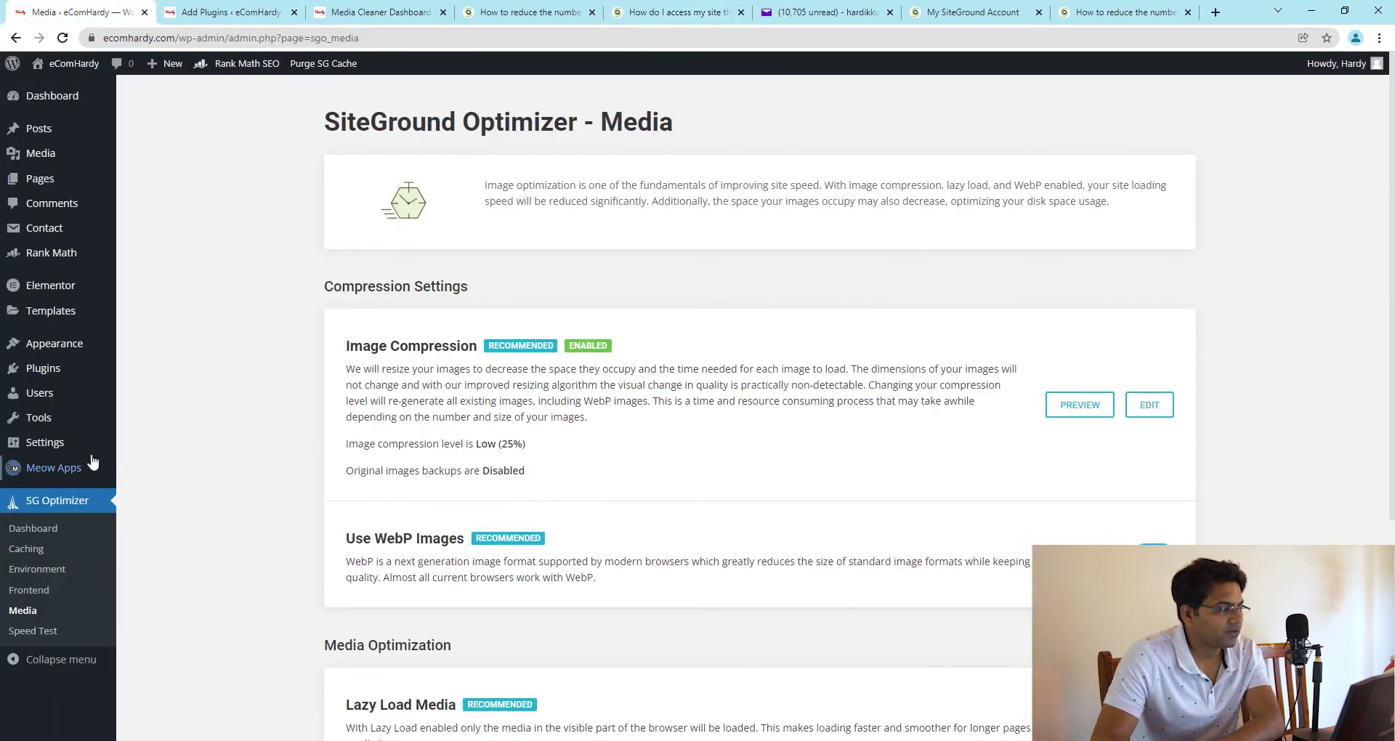
{"action": "mouse_move", "coordinate": [44, 369]}
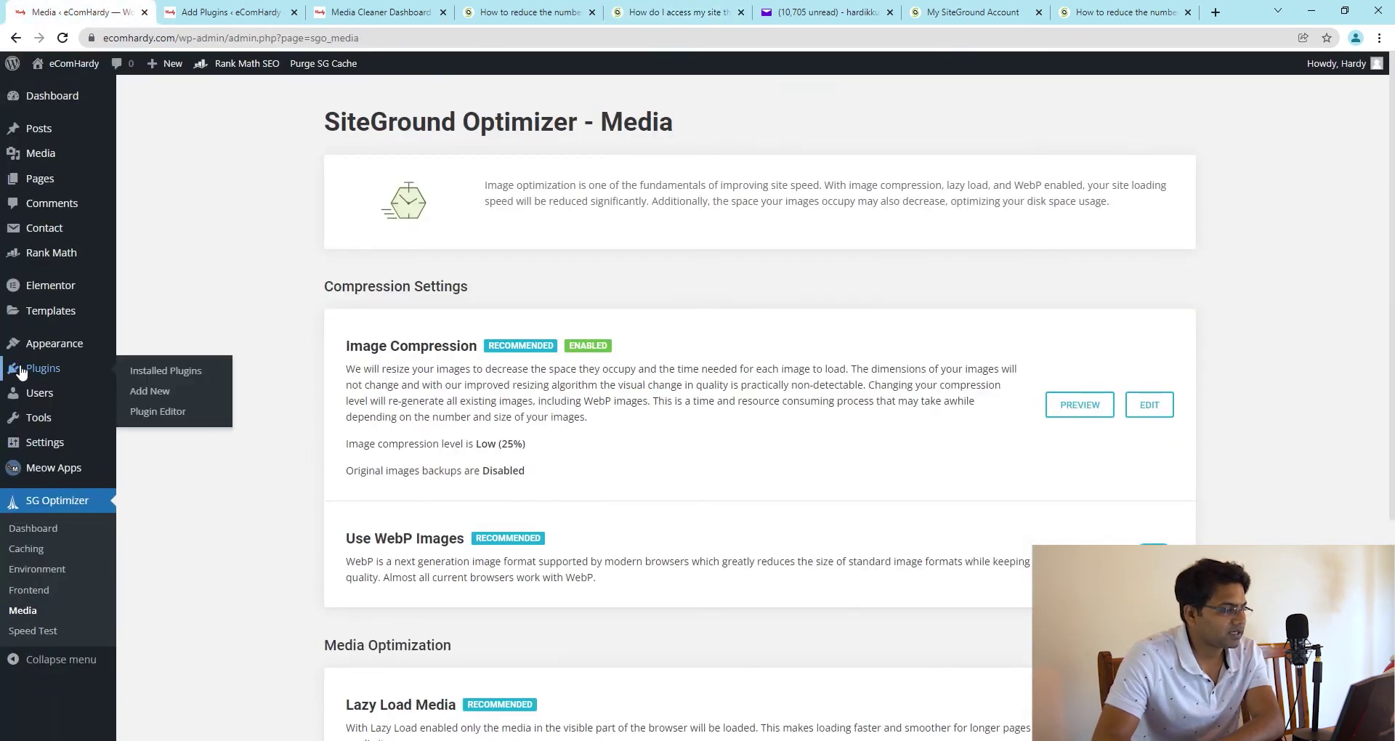
{"action": "right_click", "coordinate": [139, 390]}
{"action": "left_click", "coordinate": [166, 399]}
{"action": "left_click", "coordinate": [240, 7]}
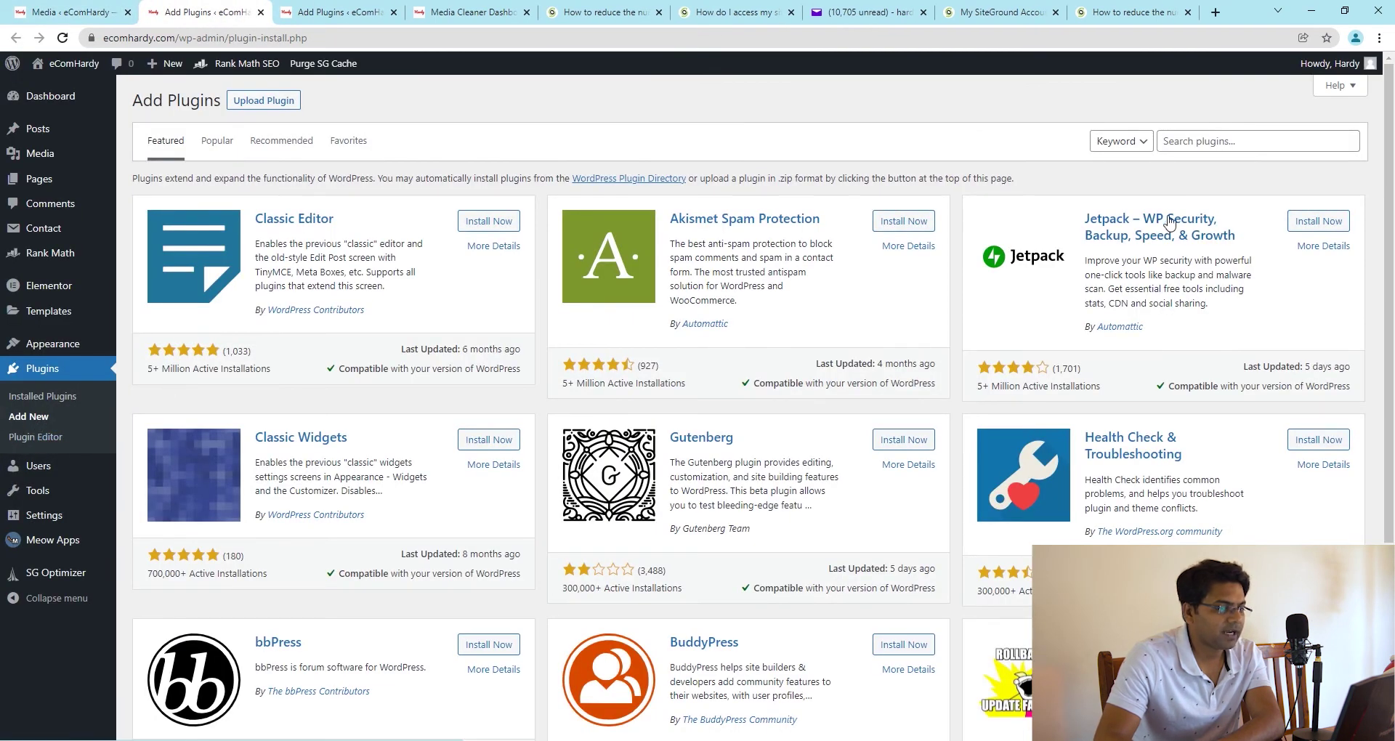
- Search the plugins for "WP Opcache" and activate the WP OPcache plugin
{"action": "left_click", "coordinate": [1212, 141]}
{"action": "type", "text": "WP Opace"}
{"action": "type", "text": "che"}
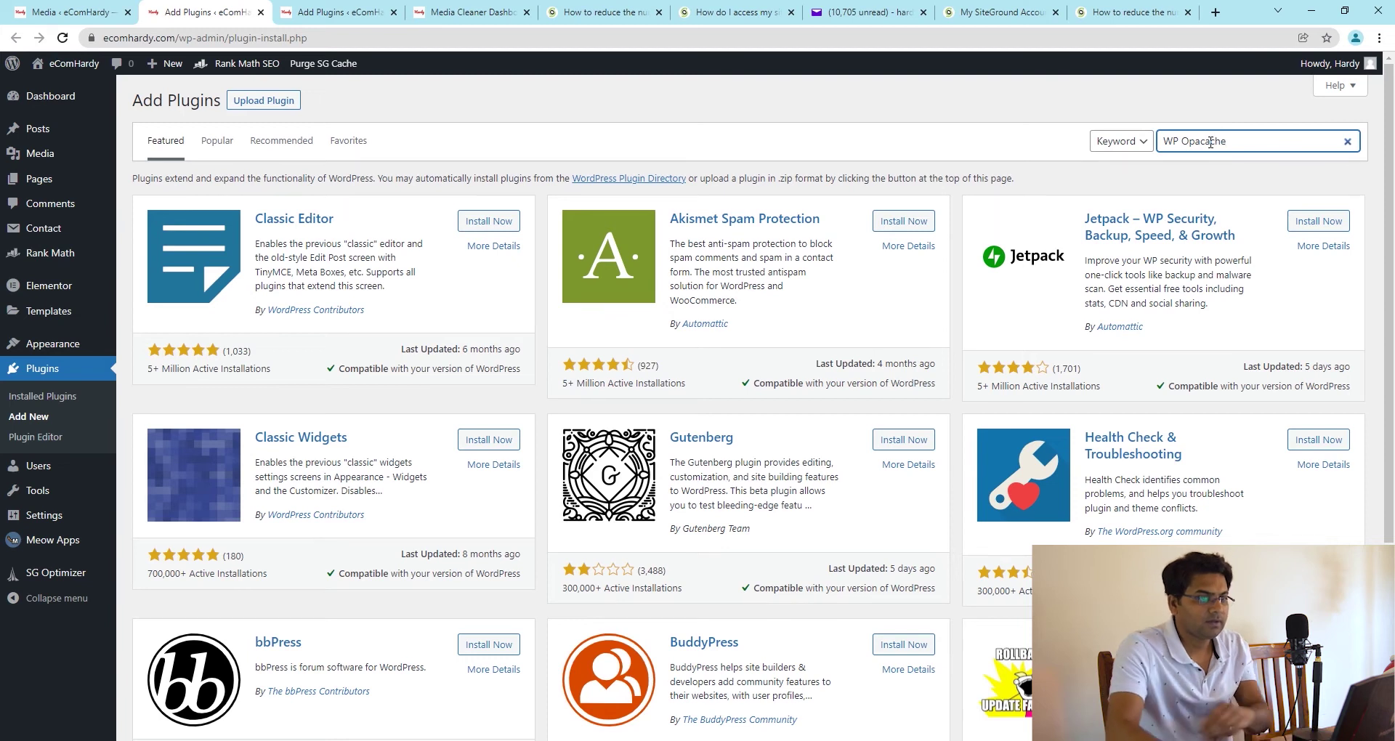
{"action": "key", "text": "BackSpace"}
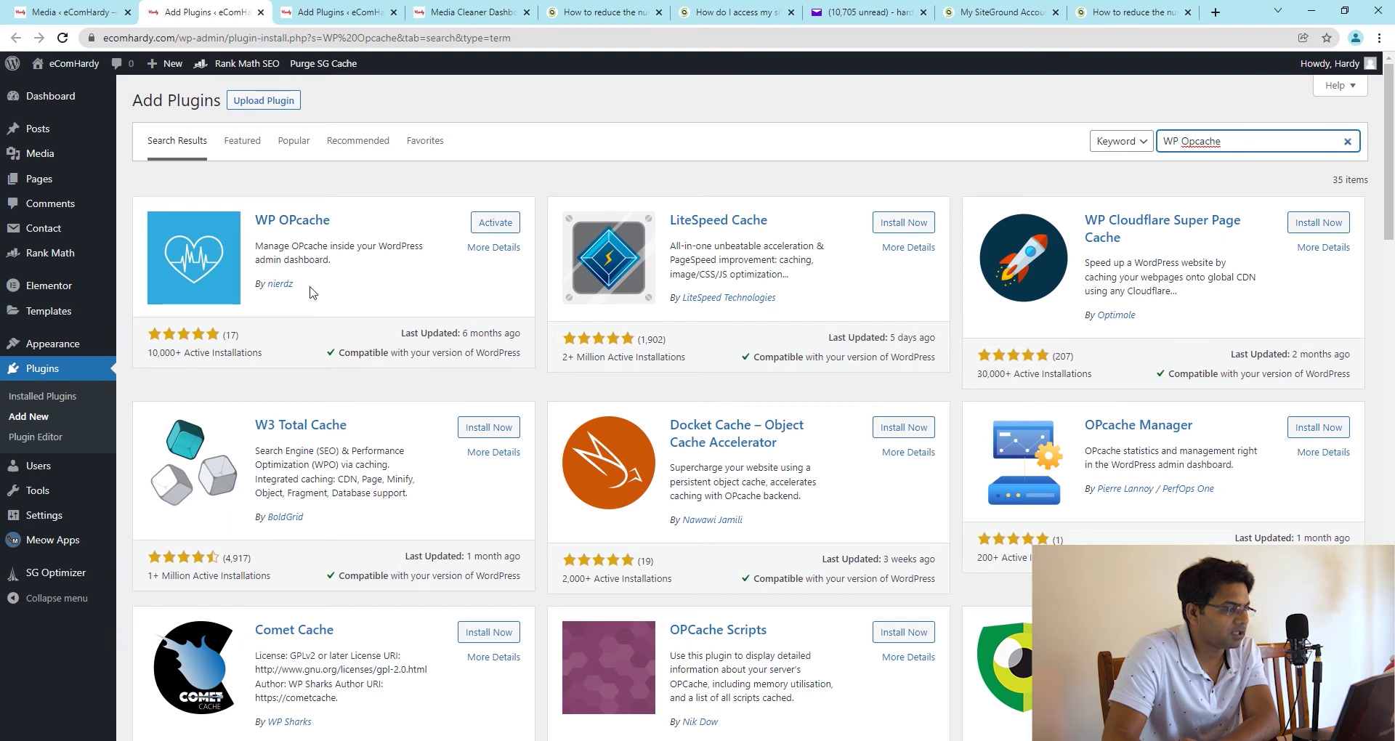
{"action": "left_click", "coordinate": [495, 234]}
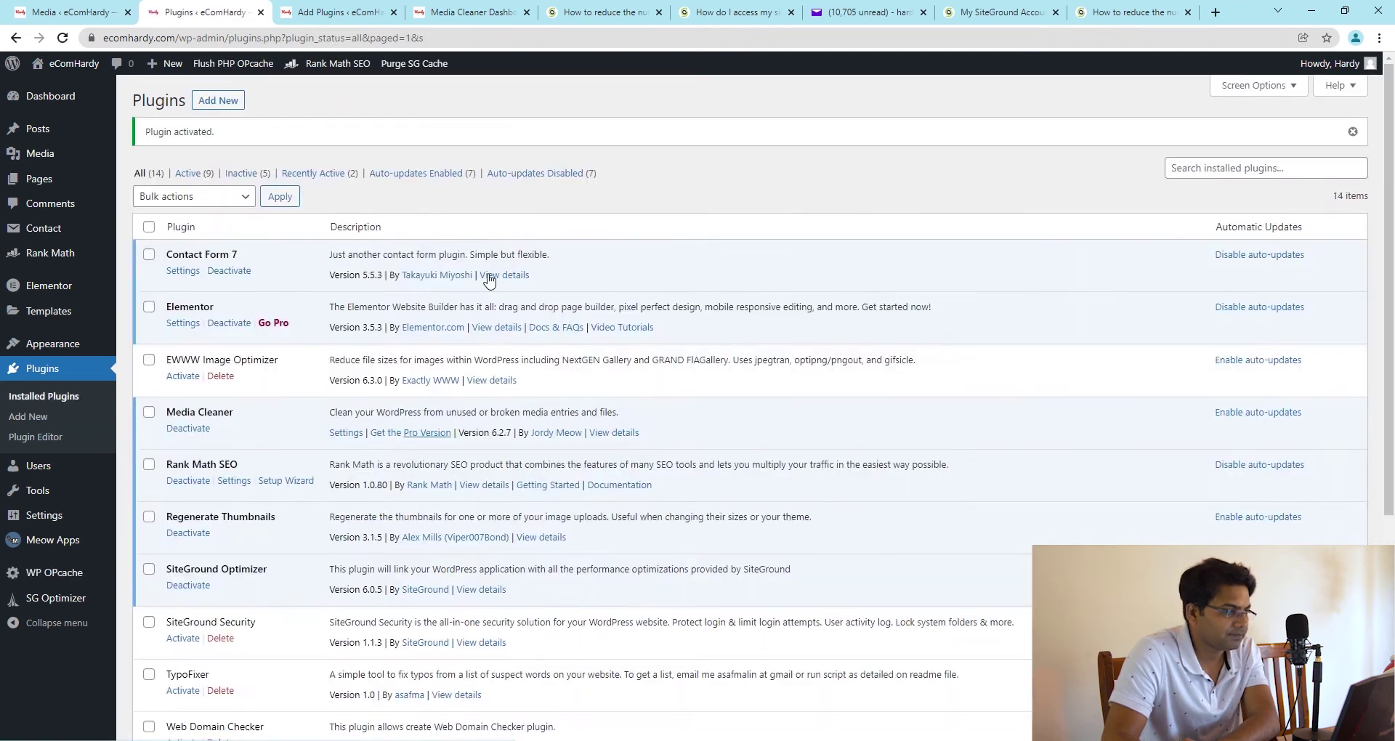
{"action": "scroll", "coordinate": [63, 590], "scroll_direction": "down", "scroll_amount": 5}
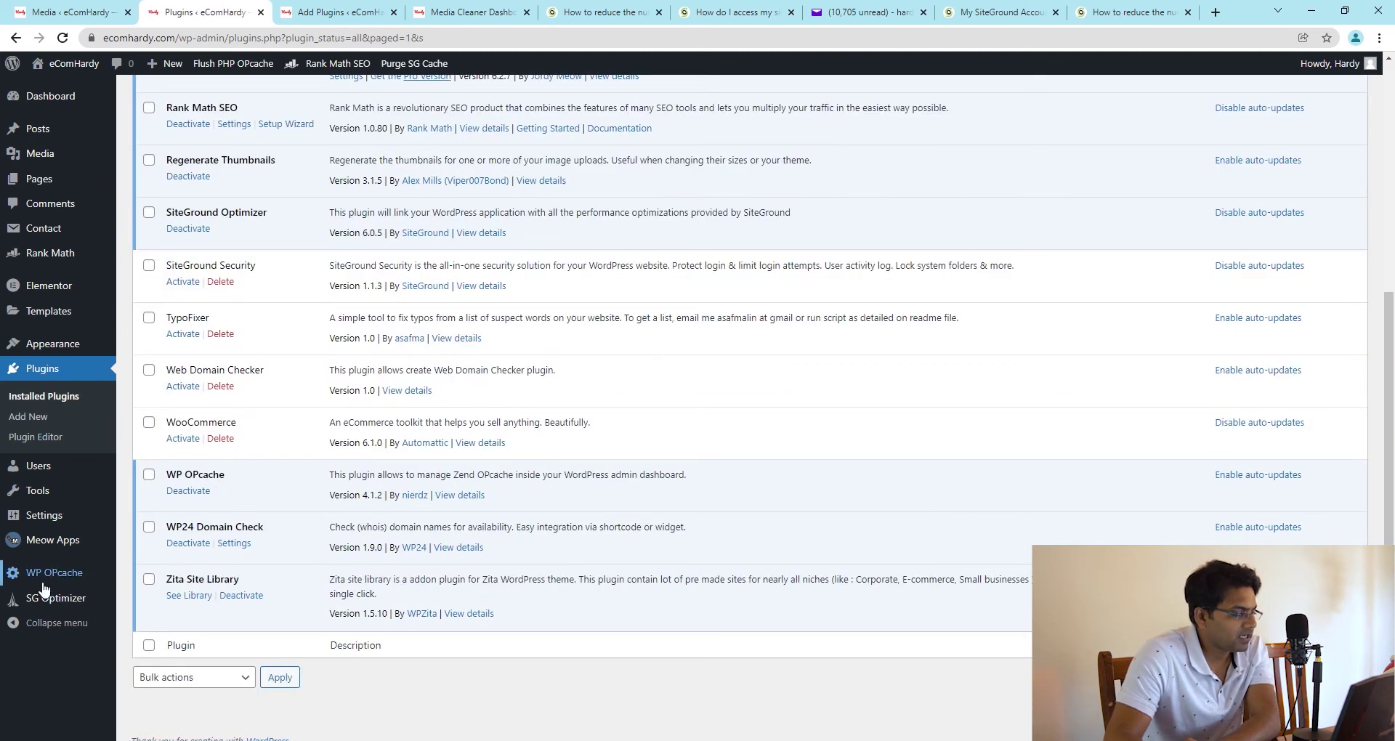
- Enable automatic OPcache flushing after an upgrade in the WP OPcache settings and save the changes
{"action": "left_click", "coordinate": [52, 576]}
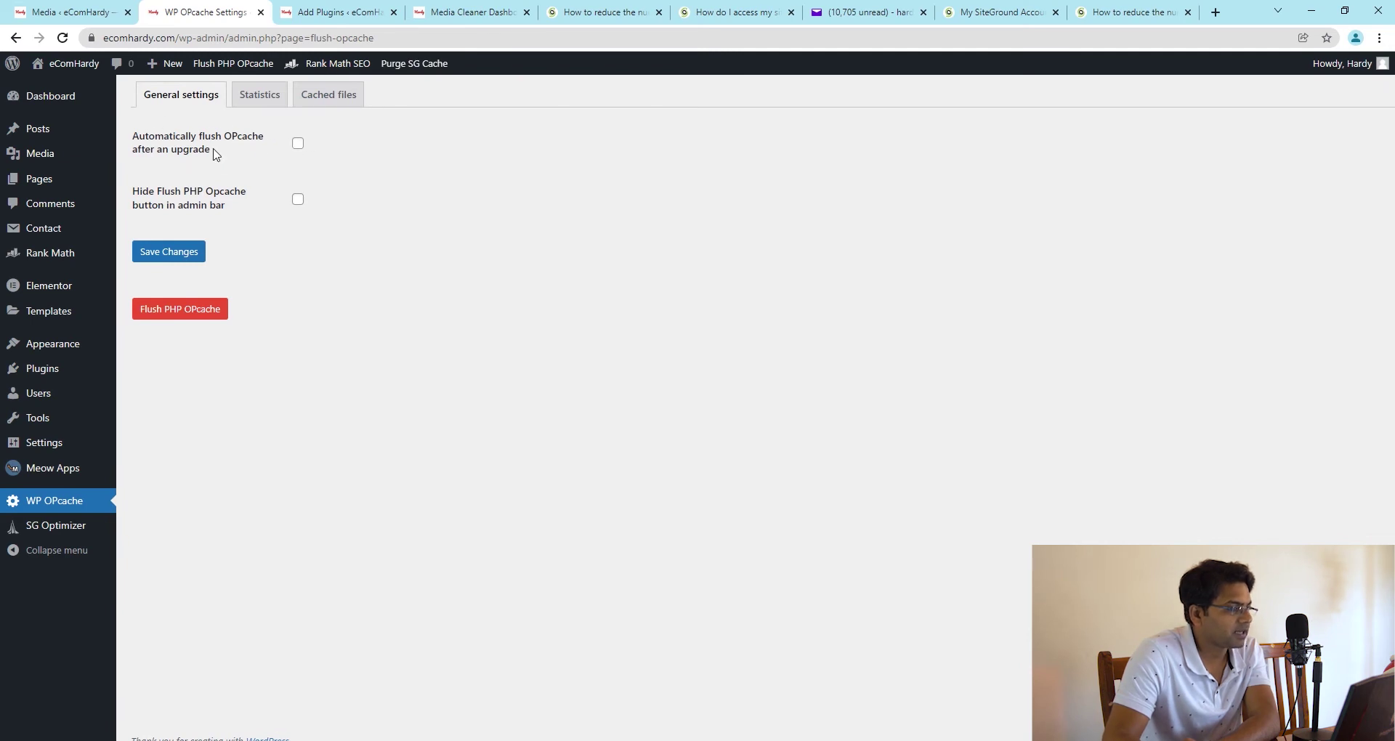
{"action": "left_click", "coordinate": [298, 145]}
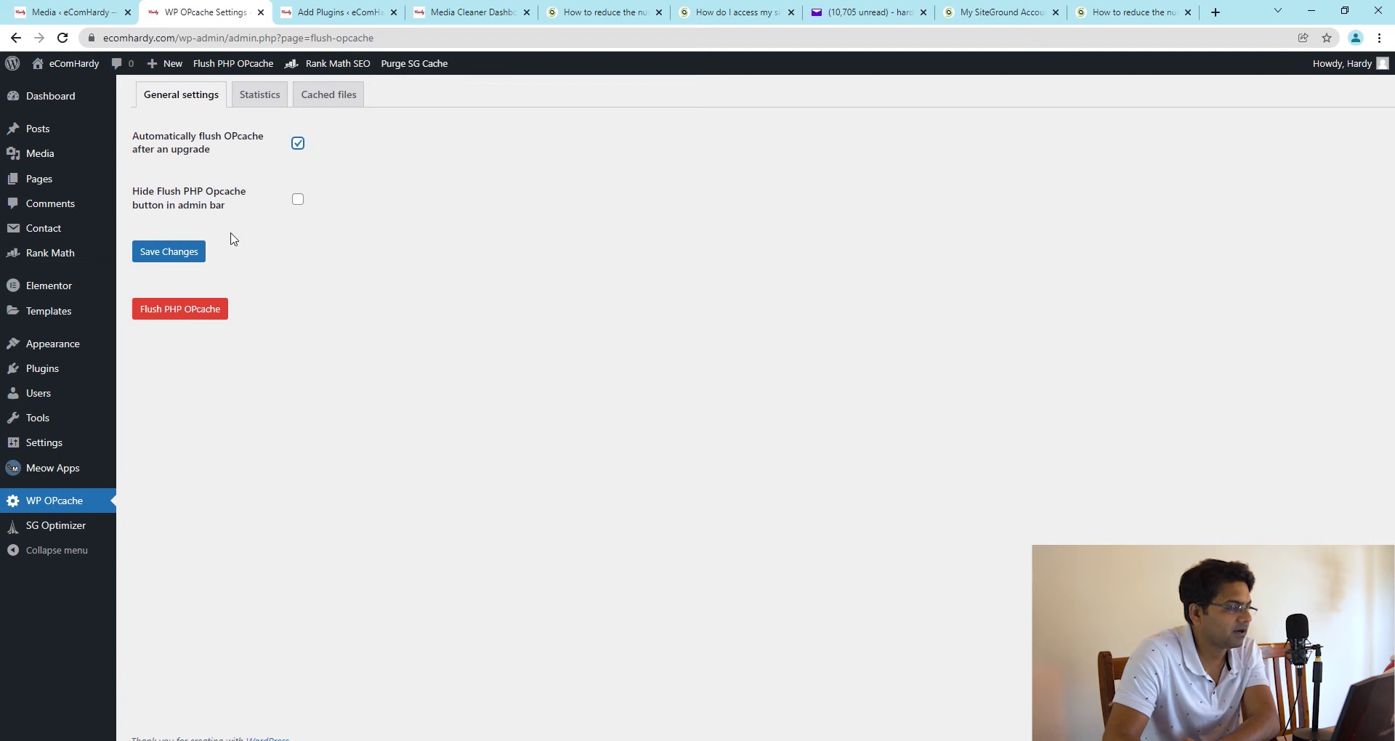
{"action": "left_click", "coordinate": [185, 256]}
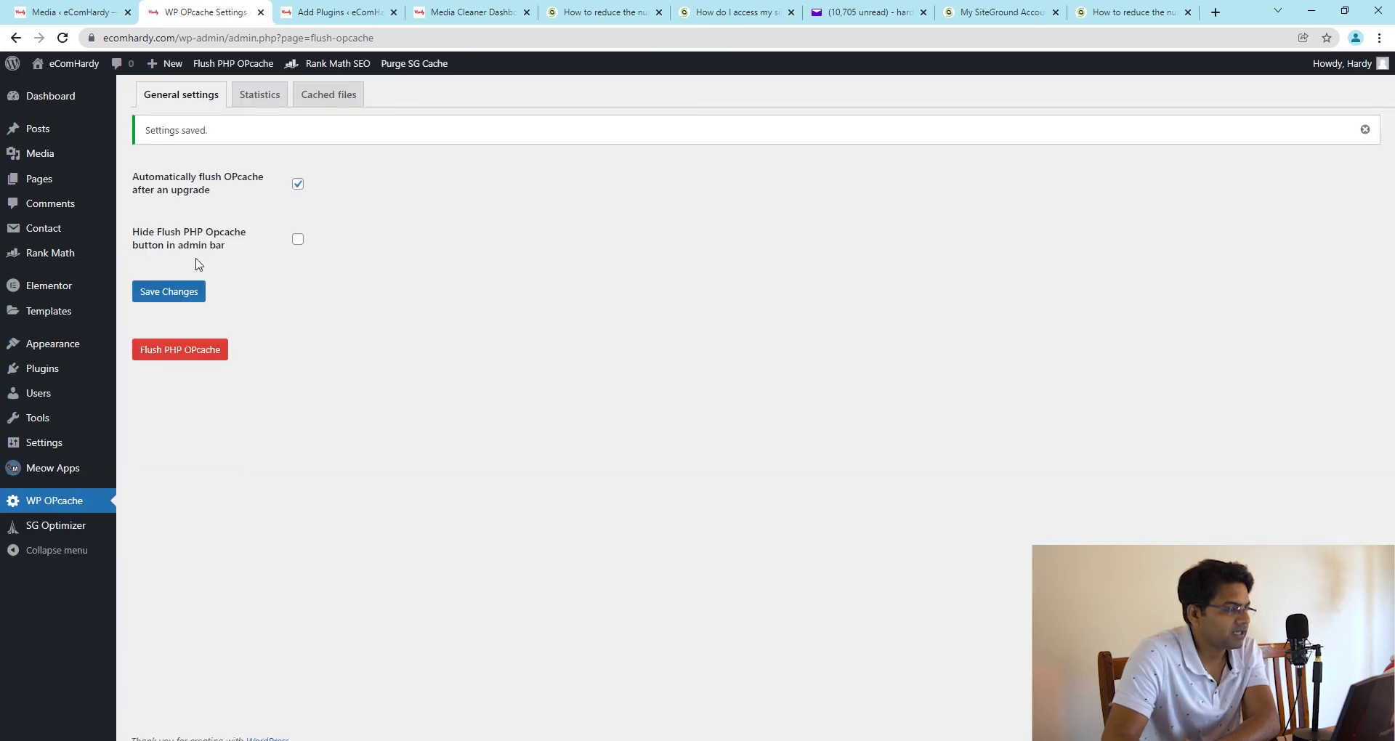
- Check the WP OPcache statistics and cached files list, and flush the PHP OPcache from the general settings
{"action": "left_click", "coordinate": [263, 99]}
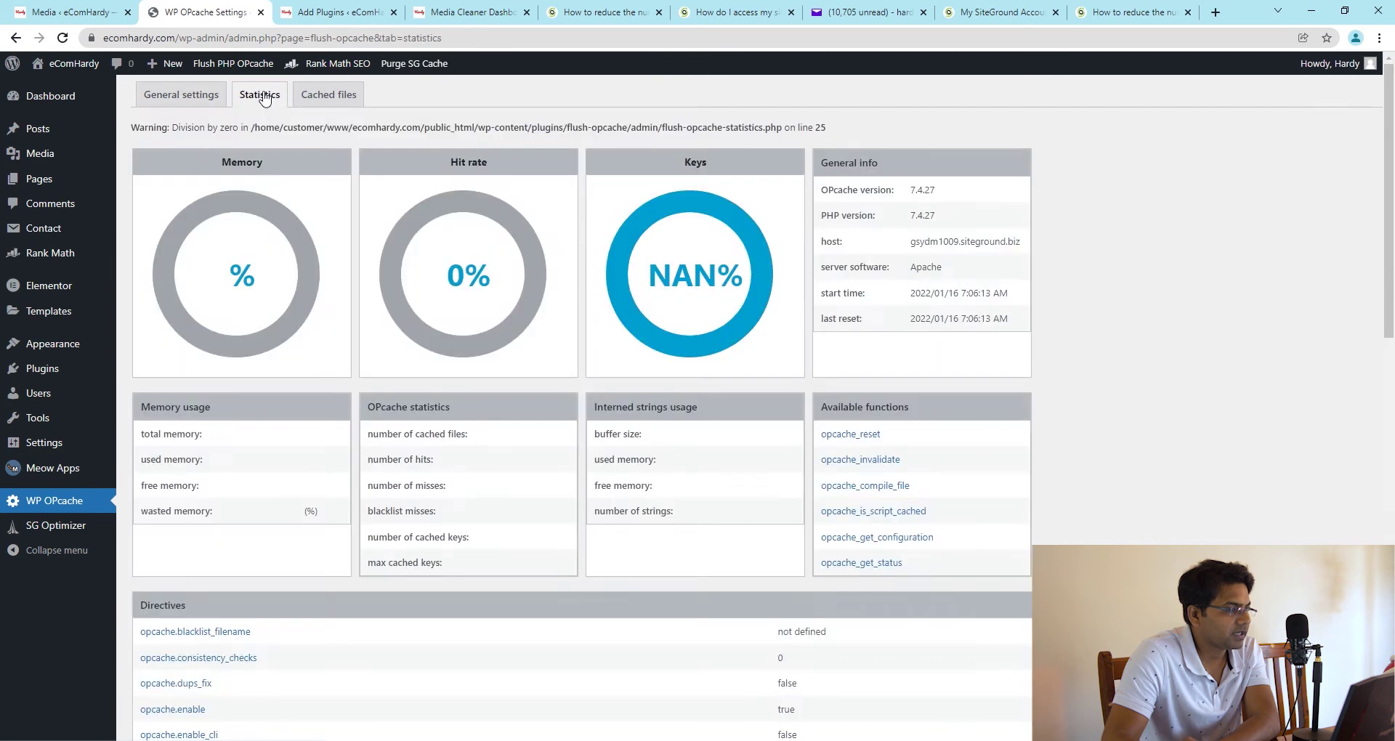
{"action": "scroll", "coordinate": [612, 255], "scroll_direction": "down", "scroll_amount": 3}
{"action": "scroll", "coordinate": [673, 267], "scroll_direction": "up", "scroll_amount": 3}
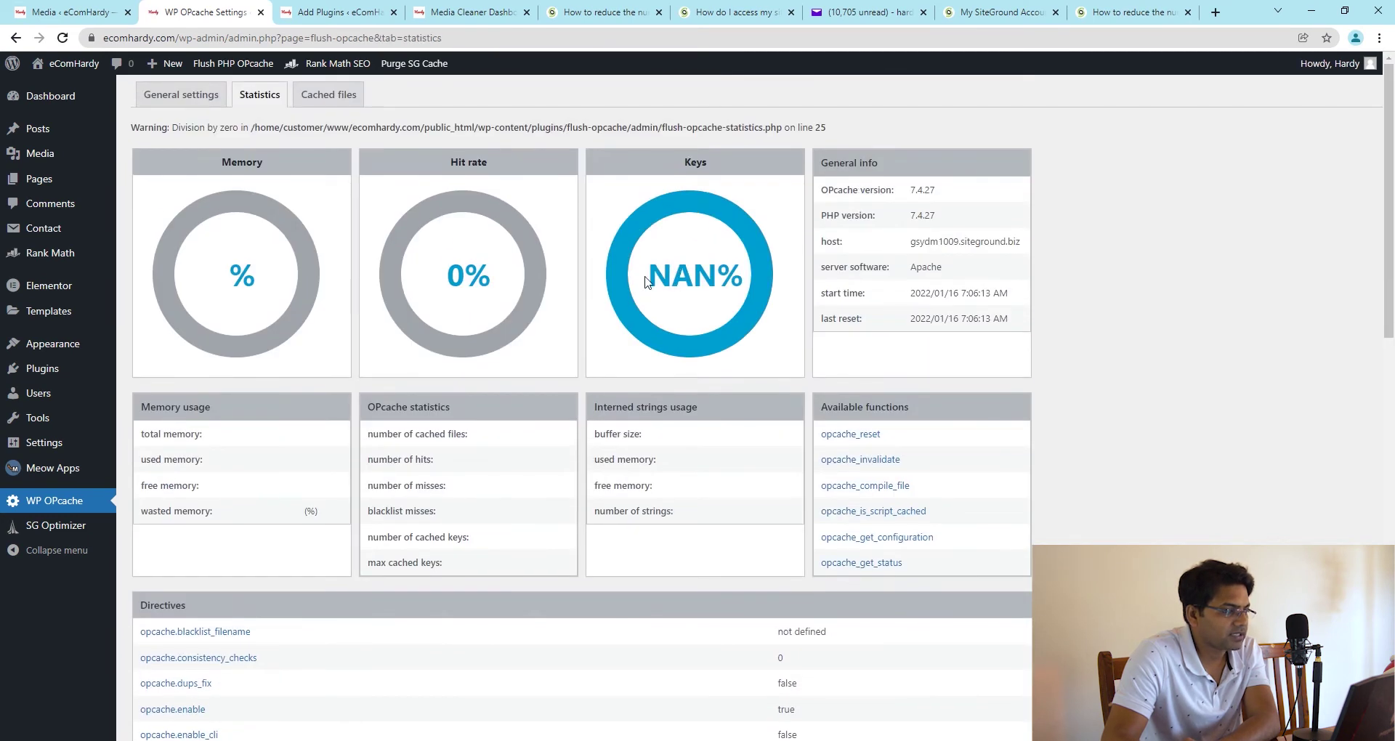
{"action": "scroll", "coordinate": [411, 492], "scroll_direction": "down", "scroll_amount": 5}
{"action": "scroll", "coordinate": [412, 492], "scroll_direction": "up", "scroll_amount": 5}
{"action": "left_click", "coordinate": [328, 94]}
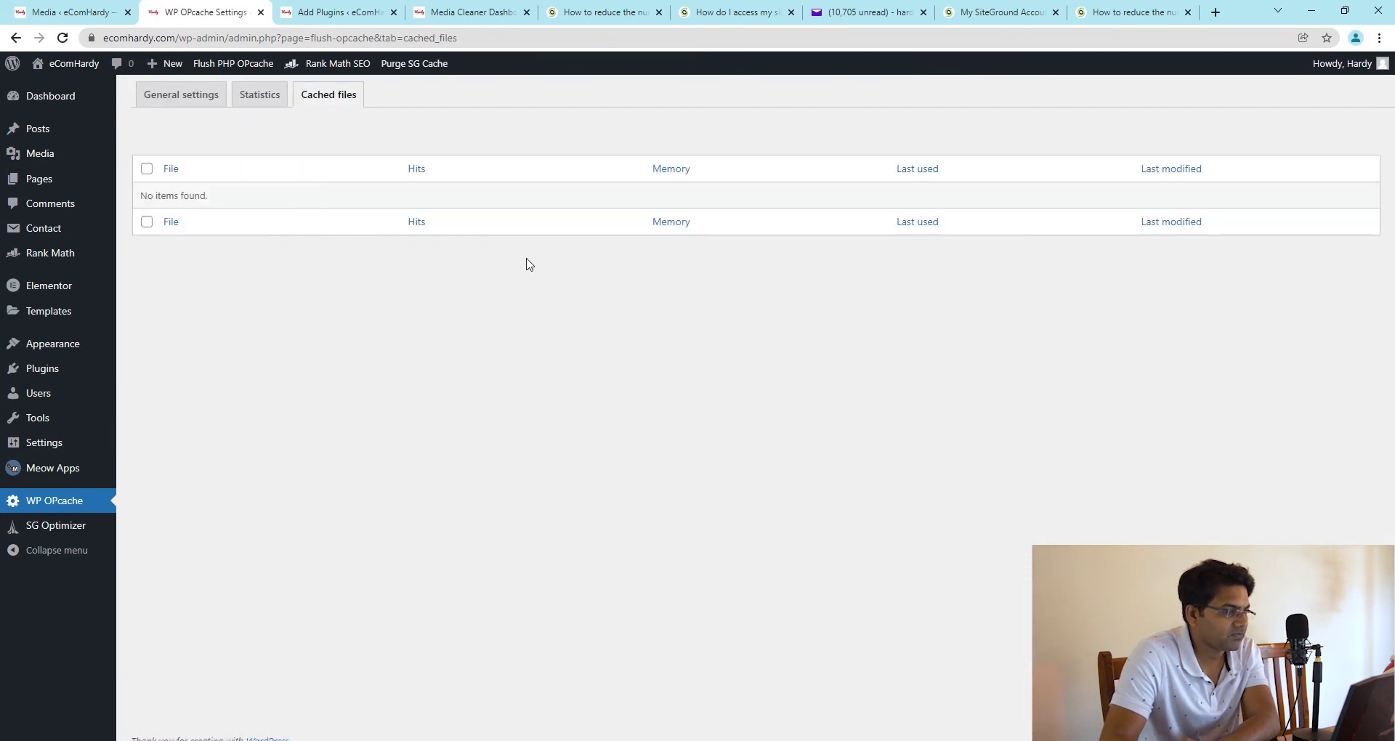
{"action": "left_click", "coordinate": [187, 101]}
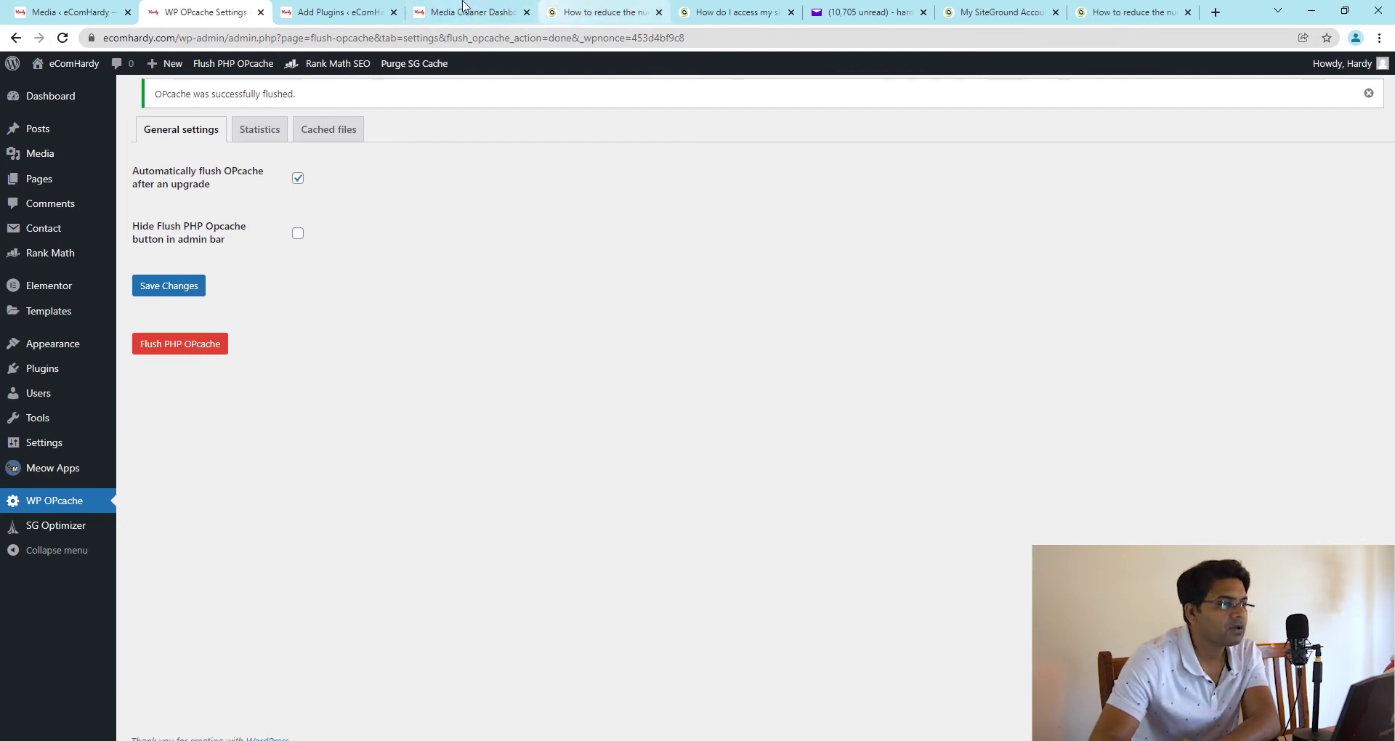
- Close the Add Plugins and Media Cleaner browser tabs and read the inode article's advice on cleaning up email accounts
{"action": "left_click", "coordinate": [593, 11]}
{"action": "left_click", "coordinate": [394, 13]}
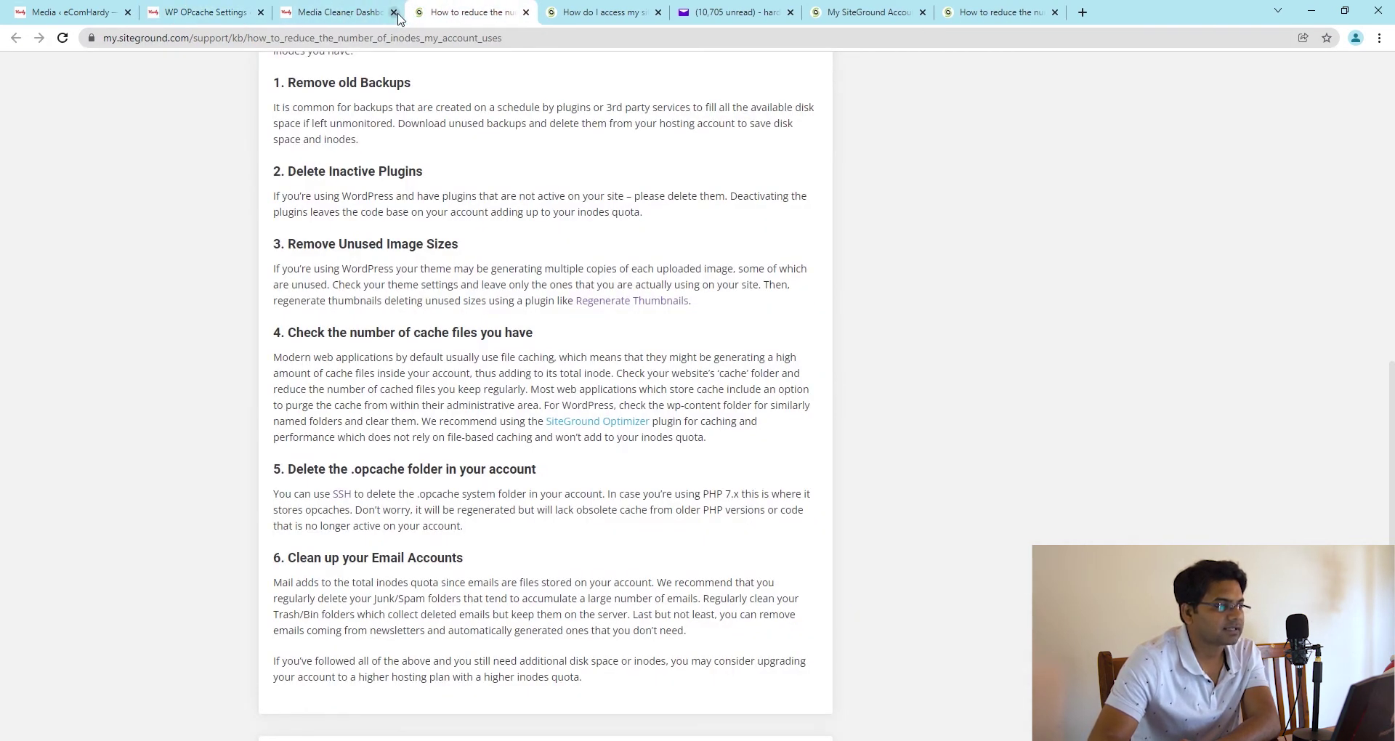
{"action": "left_click", "coordinate": [394, 12]}
{"action": "scroll", "coordinate": [400, 515], "scroll_direction": "down", "scroll_amount": 1}
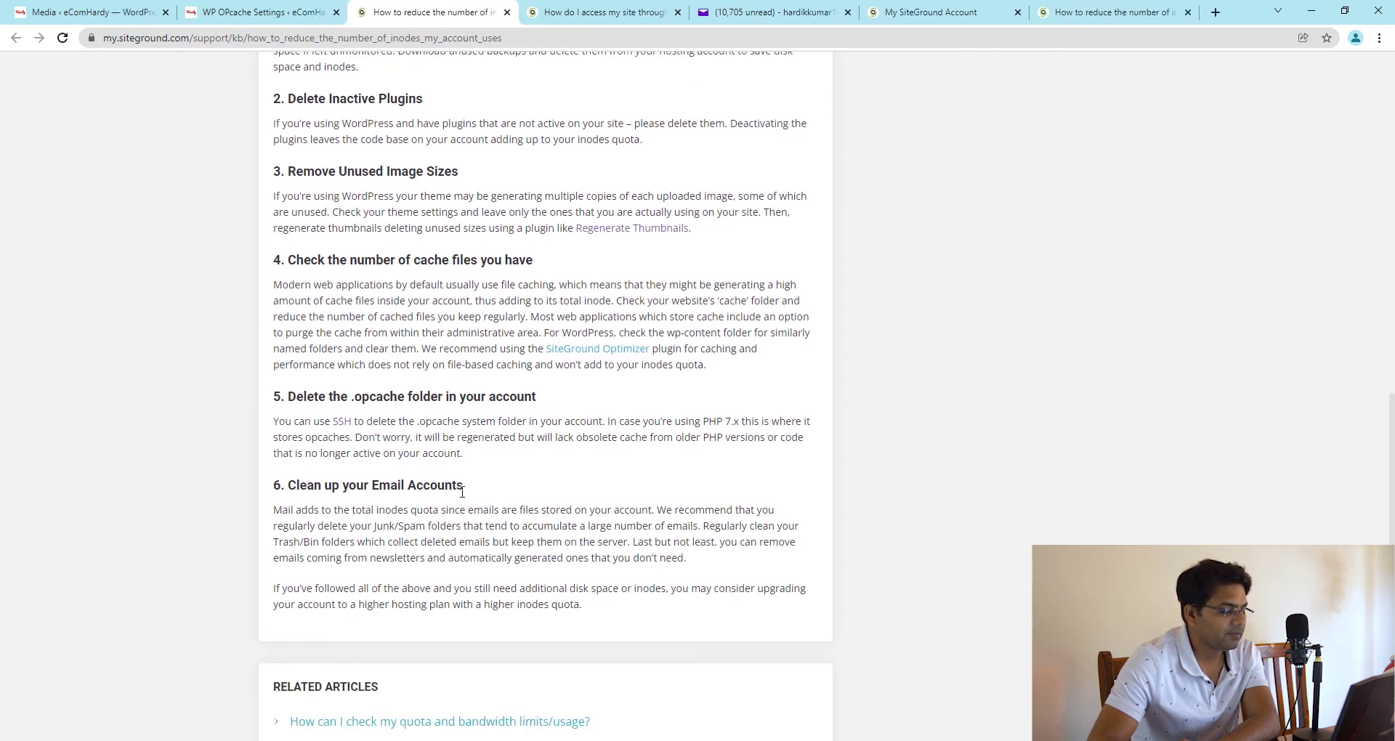
{"action": "scroll", "coordinate": [314, 486], "scroll_direction": "up", "scroll_amount": 1}
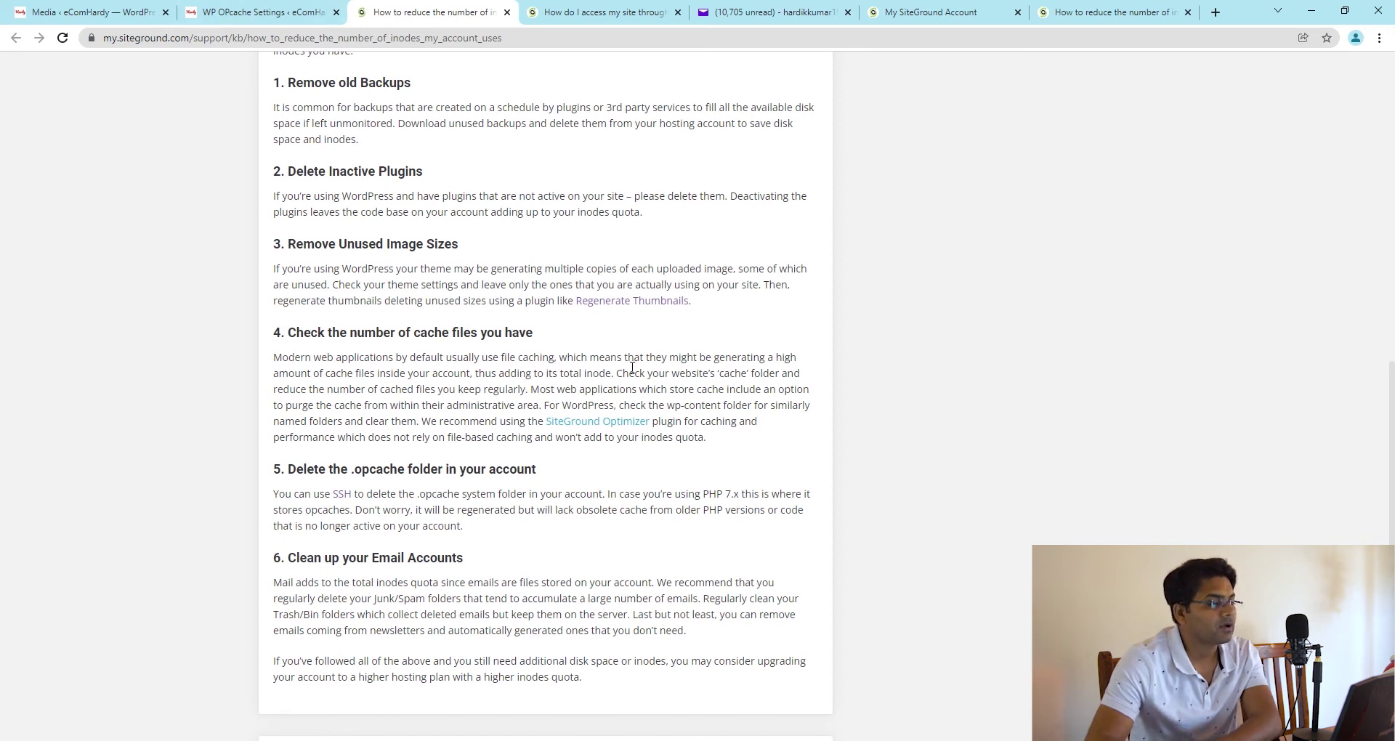
{"action": "scroll", "coordinate": [509, 298], "scroll_direction": "up", "scroll_amount": 10}
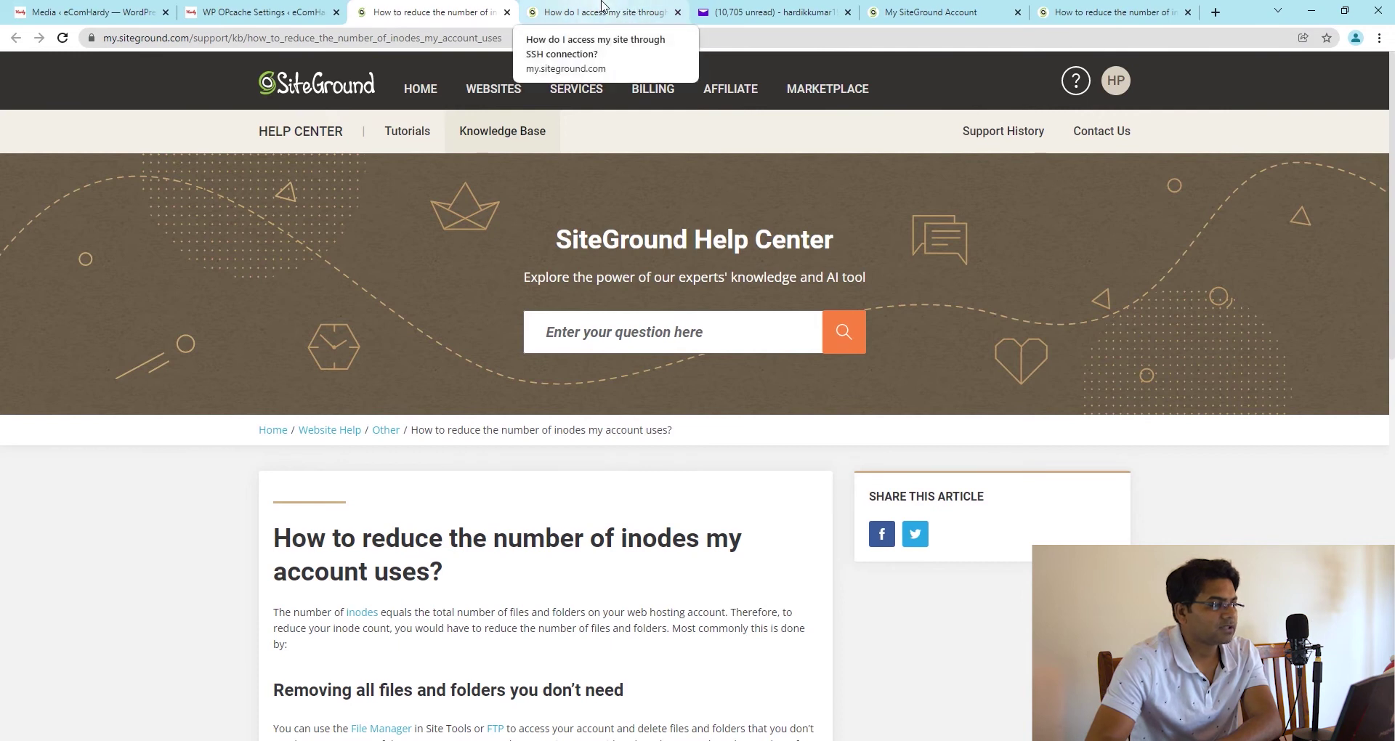
- Examine the web space and inode usage in the SiteGround hosting plan statistics
{"action": "left_click", "coordinate": [629, 7]}
{"action": "scroll", "coordinate": [462, 361], "scroll_direction": "up", "scroll_amount": 7}
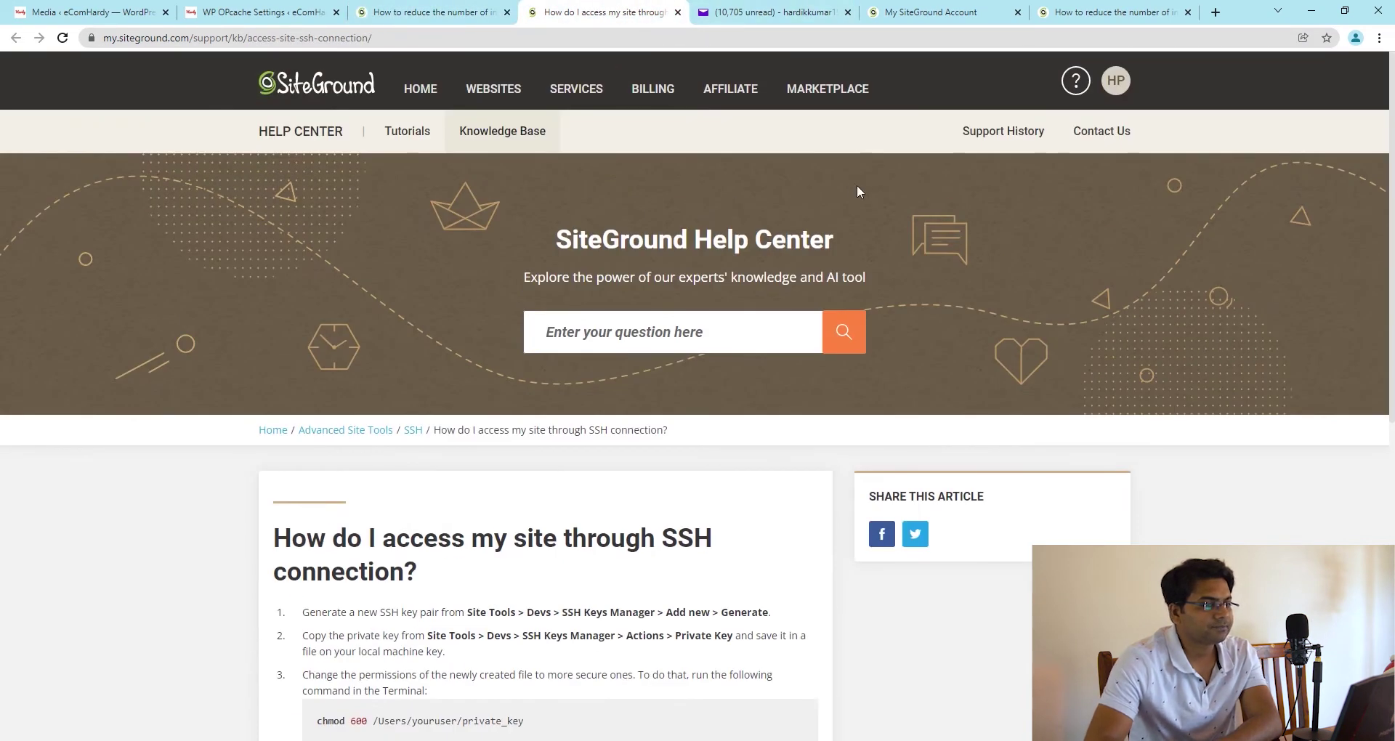
{"action": "left_click", "coordinate": [945, 12]}
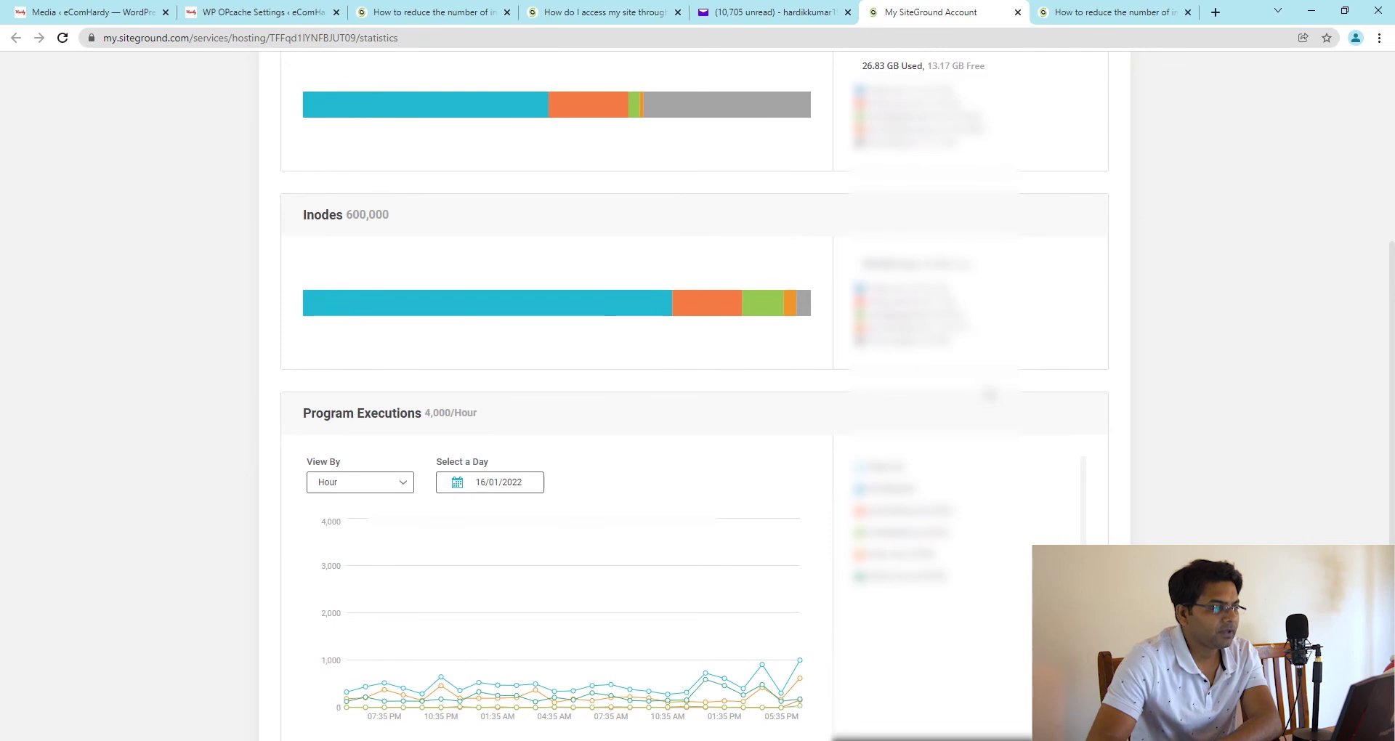
{"action": "scroll", "coordinate": [697, 393], "scroll_direction": "up", "scroll_amount": 3}
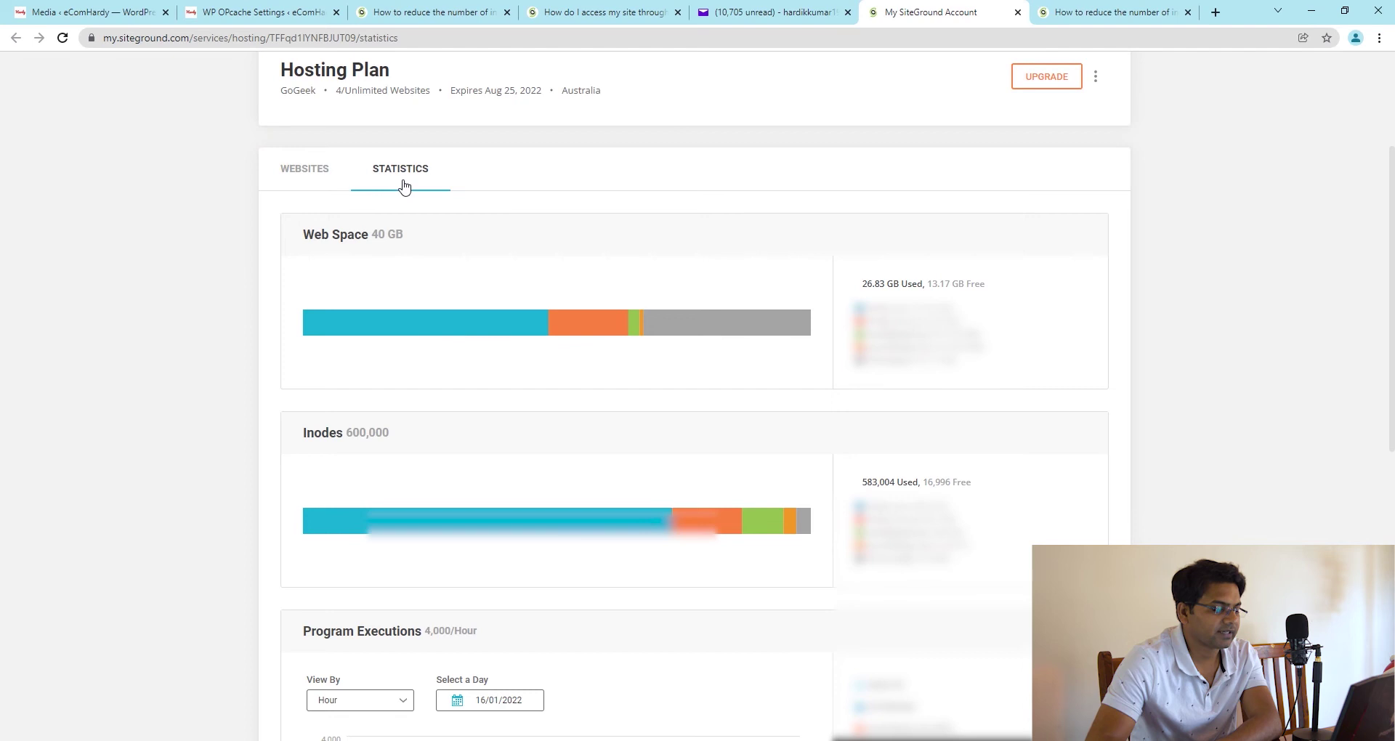
{"action": "mouse_move", "coordinate": [781, 538]}
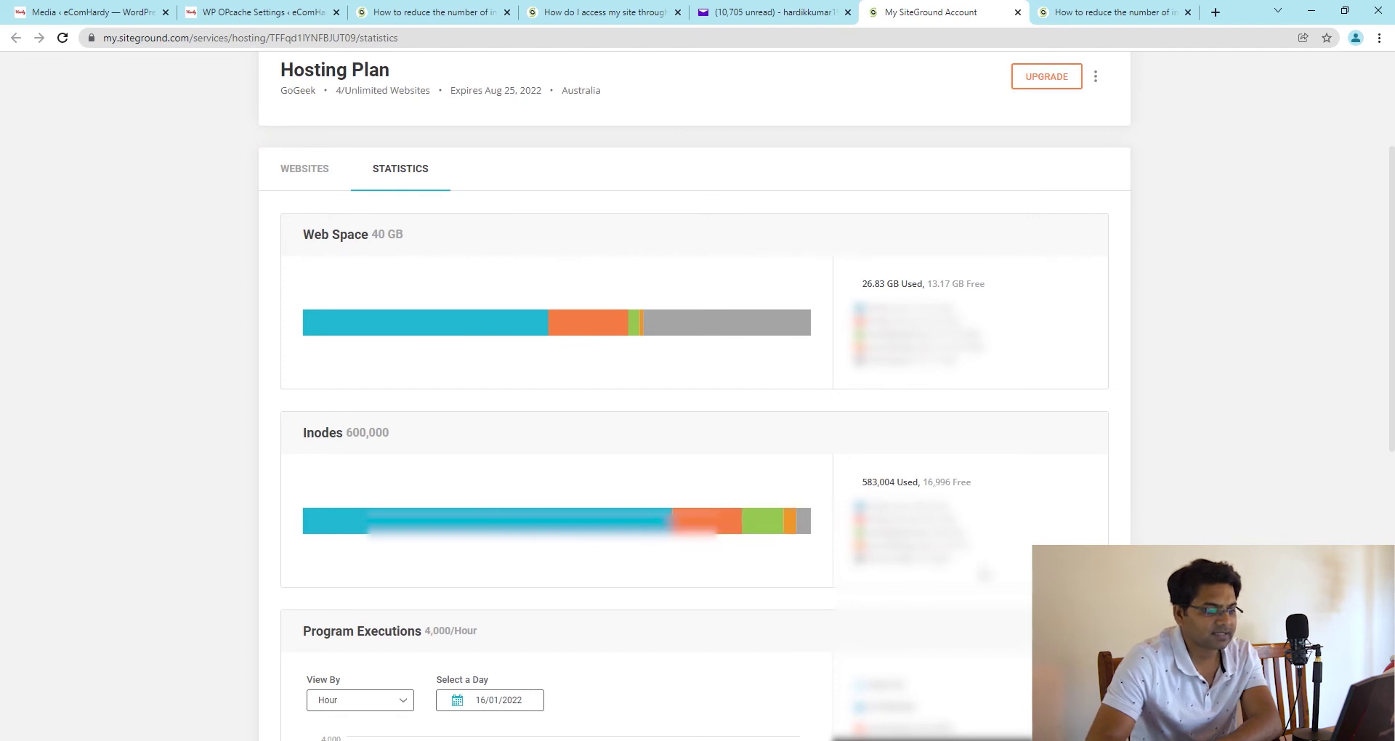
- Check the used and free inode figures and each site's share of the inodes on the hosting plan
{"action": "left_click_drag", "start_coordinate": [863, 486], "coordinate": [932, 483]}
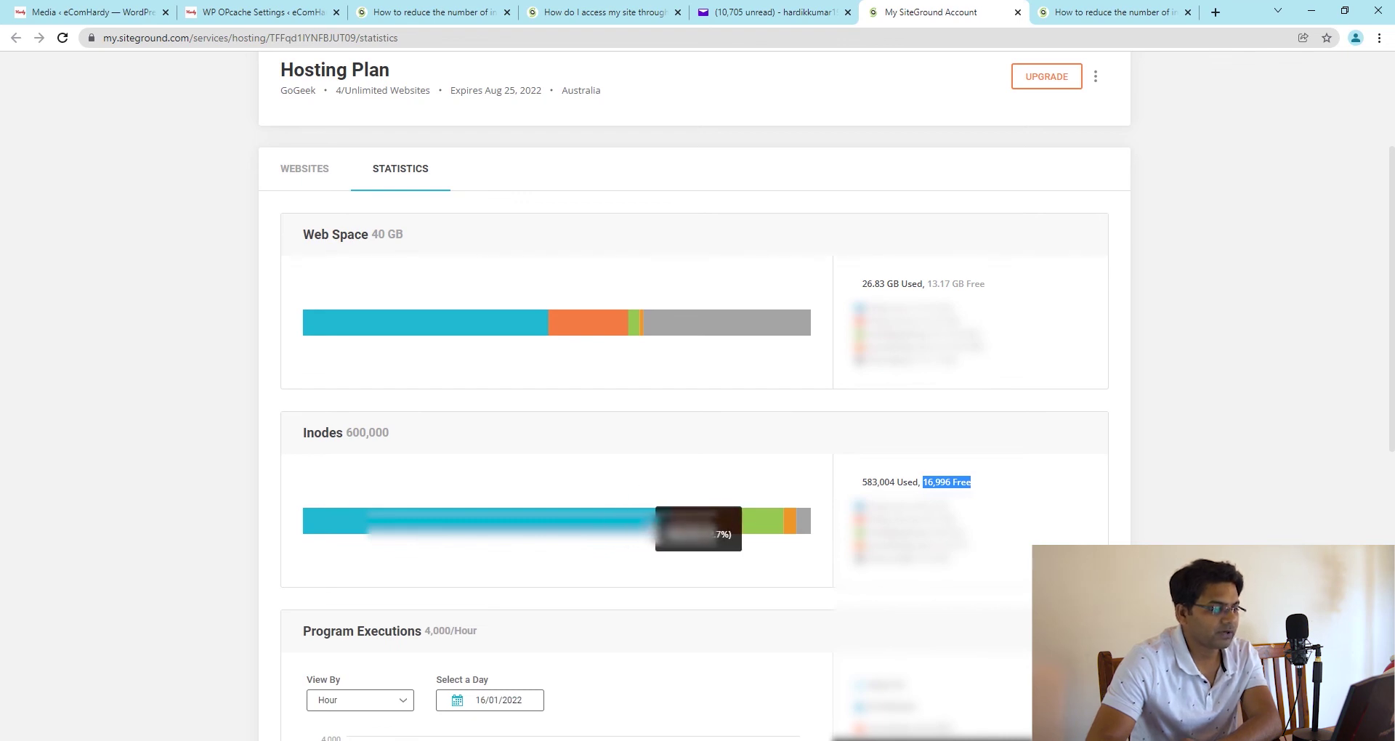
{"action": "mouse_move", "coordinate": [805, 534]}
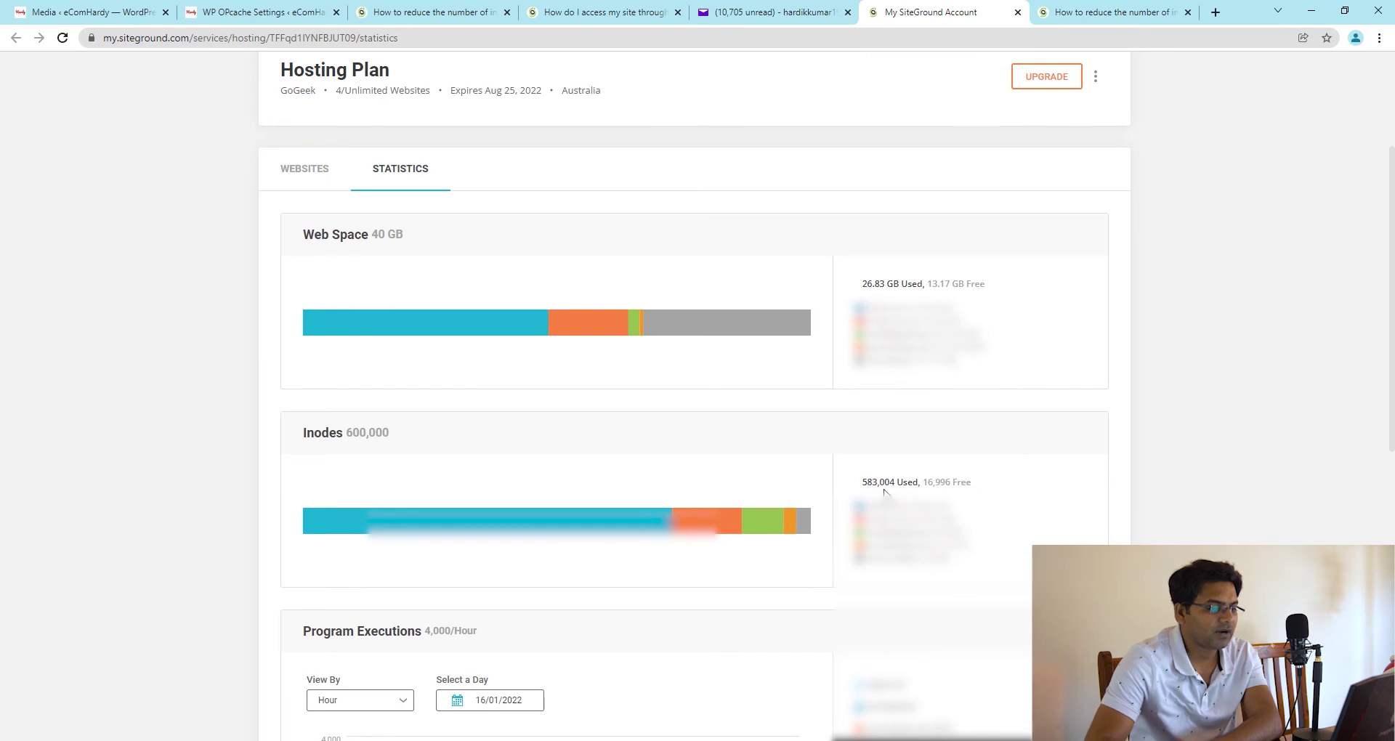
{"action": "left_click", "coordinate": [48, 4]}
{"action": "left_click", "coordinate": [931, 7]}
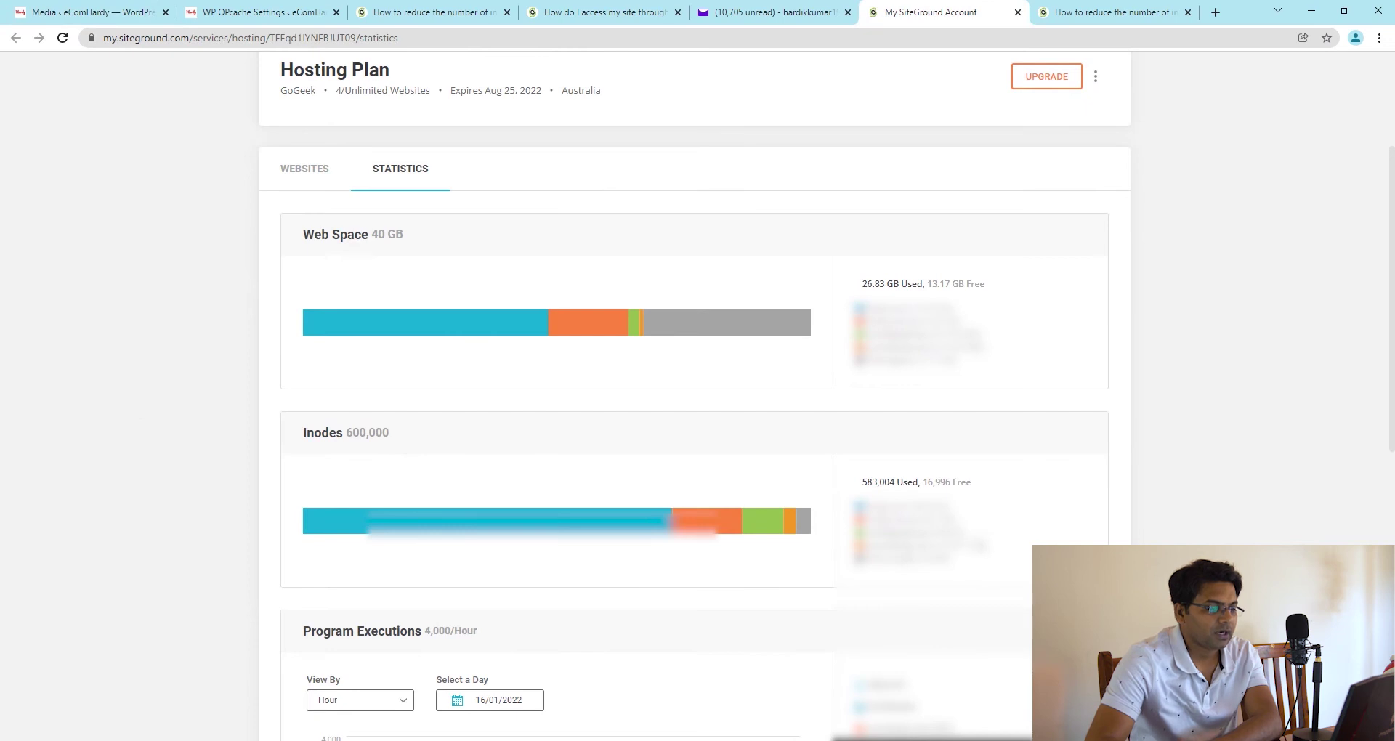
- Open the SiteGround websites list in a new browser tab and launch the File Manager for the hridz.com site
{"action": "scroll", "coordinate": [520, 296], "scroll_direction": "up", "scroll_amount": 2}
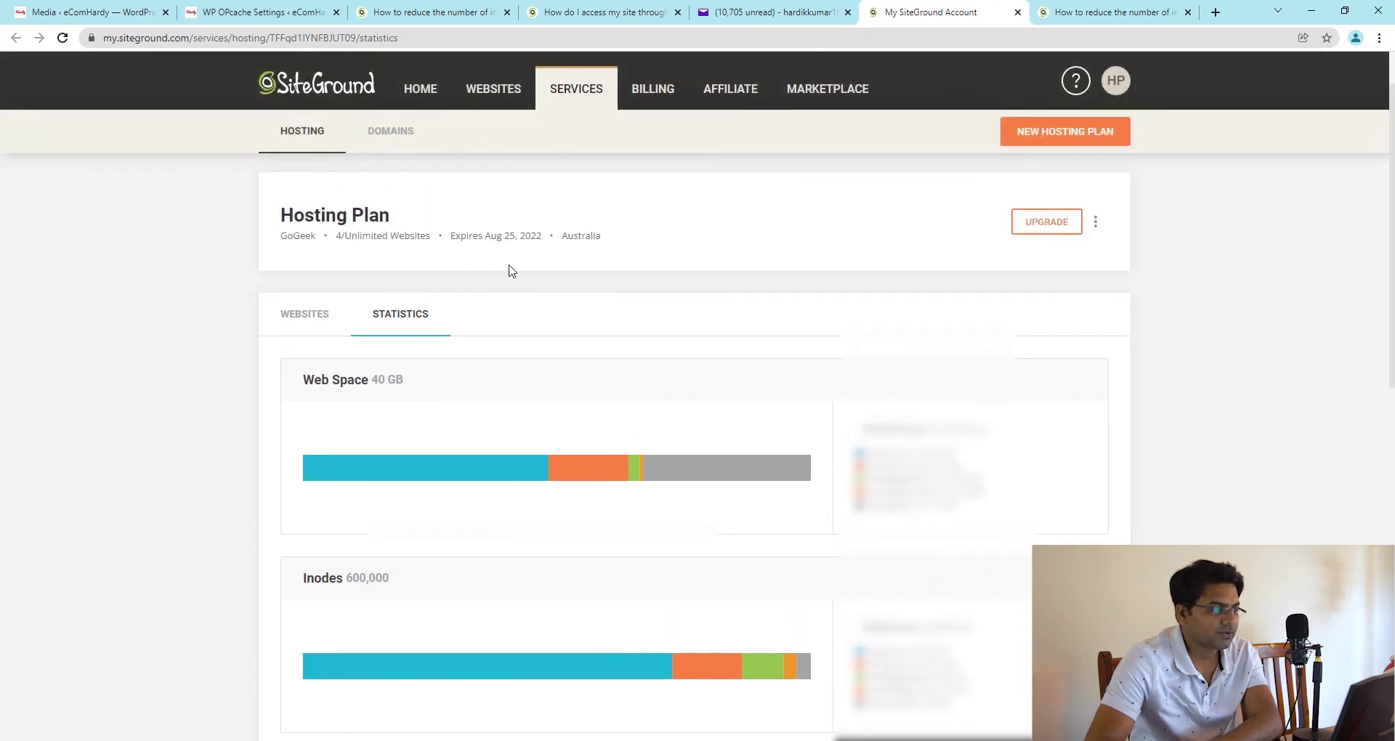
{"action": "right_click", "coordinate": [484, 88]}
{"action": "left_click", "coordinate": [525, 98]}
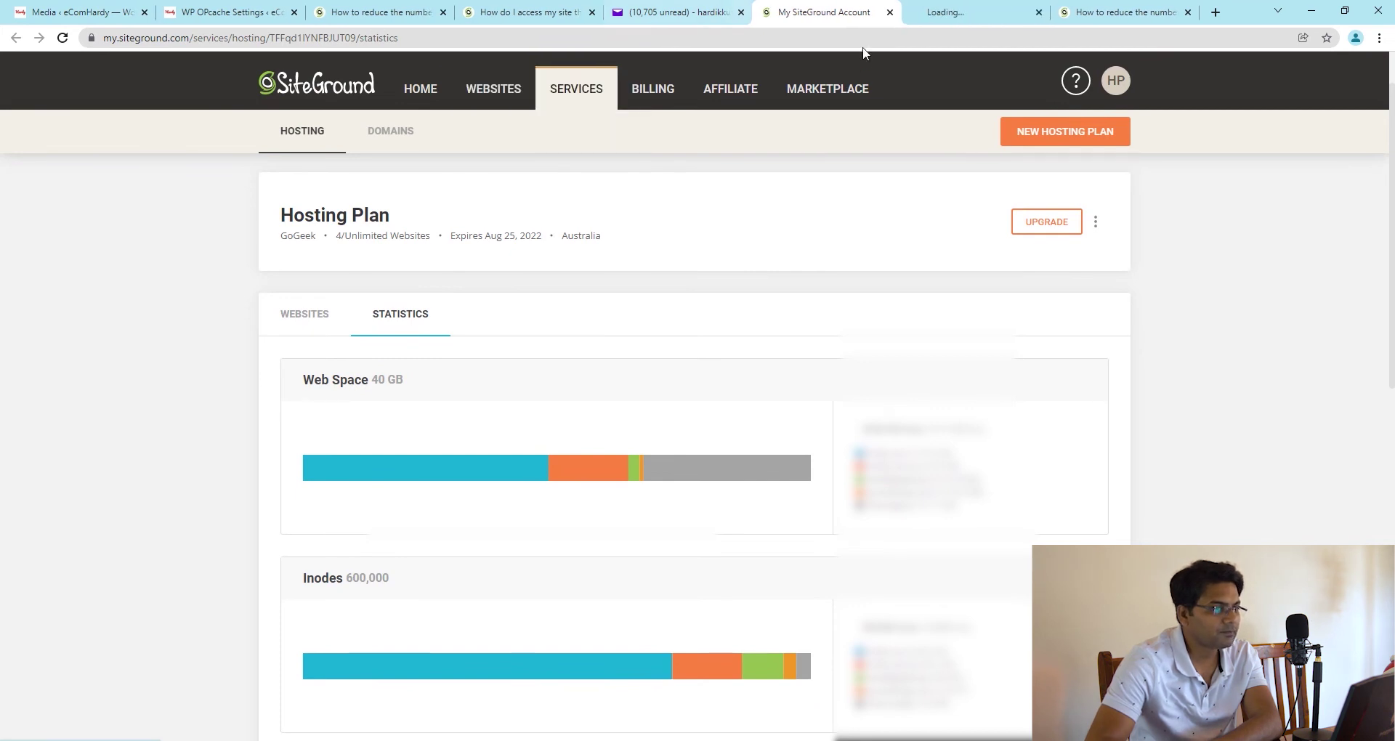
{"action": "left_click", "coordinate": [955, 11]}
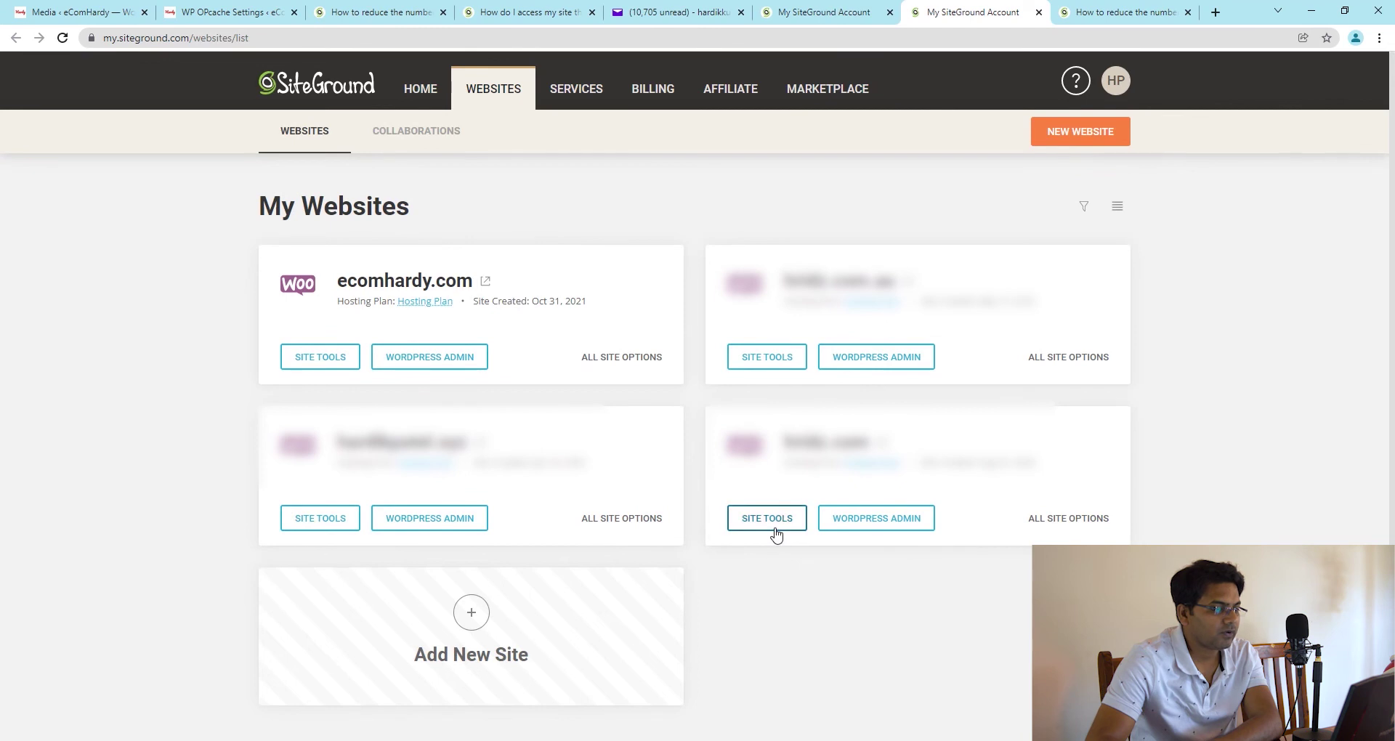
{"action": "left_click", "coordinate": [776, 533]}
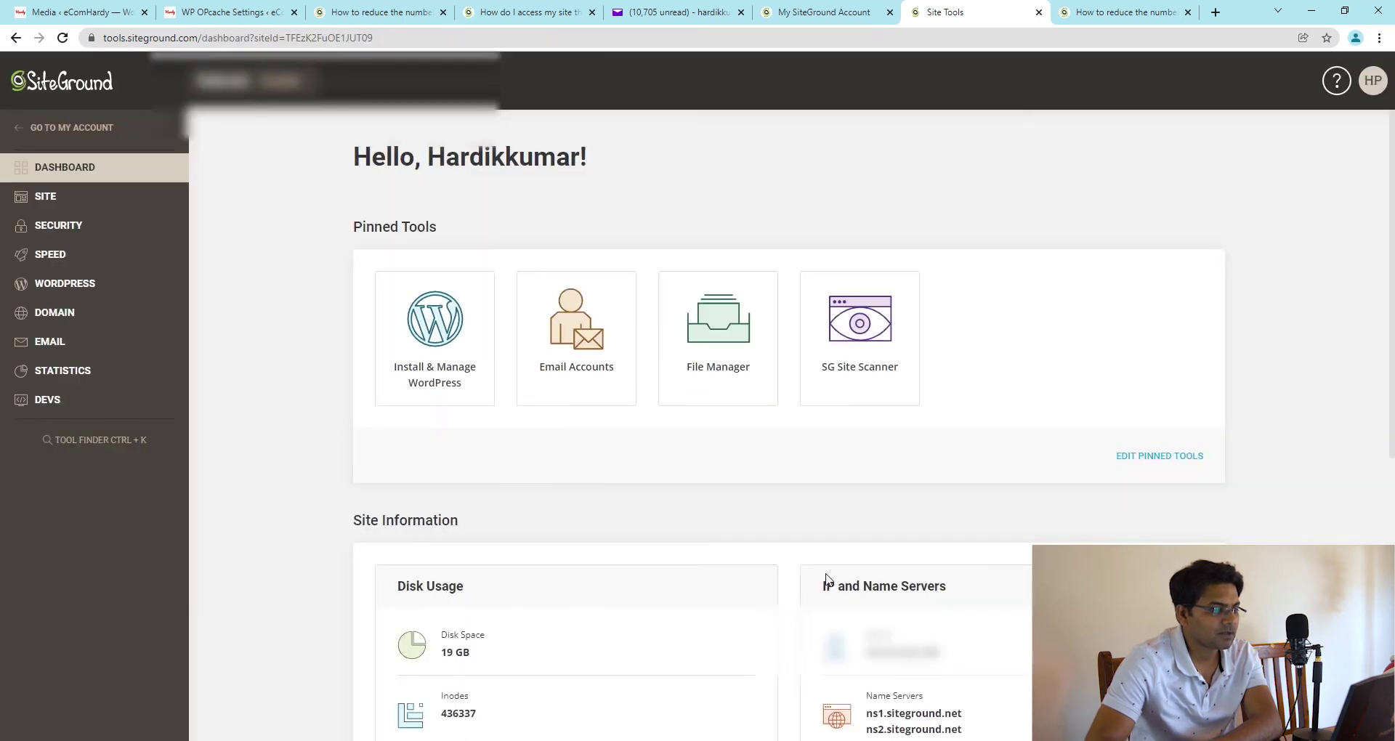
{"action": "left_click", "coordinate": [54, 198]}
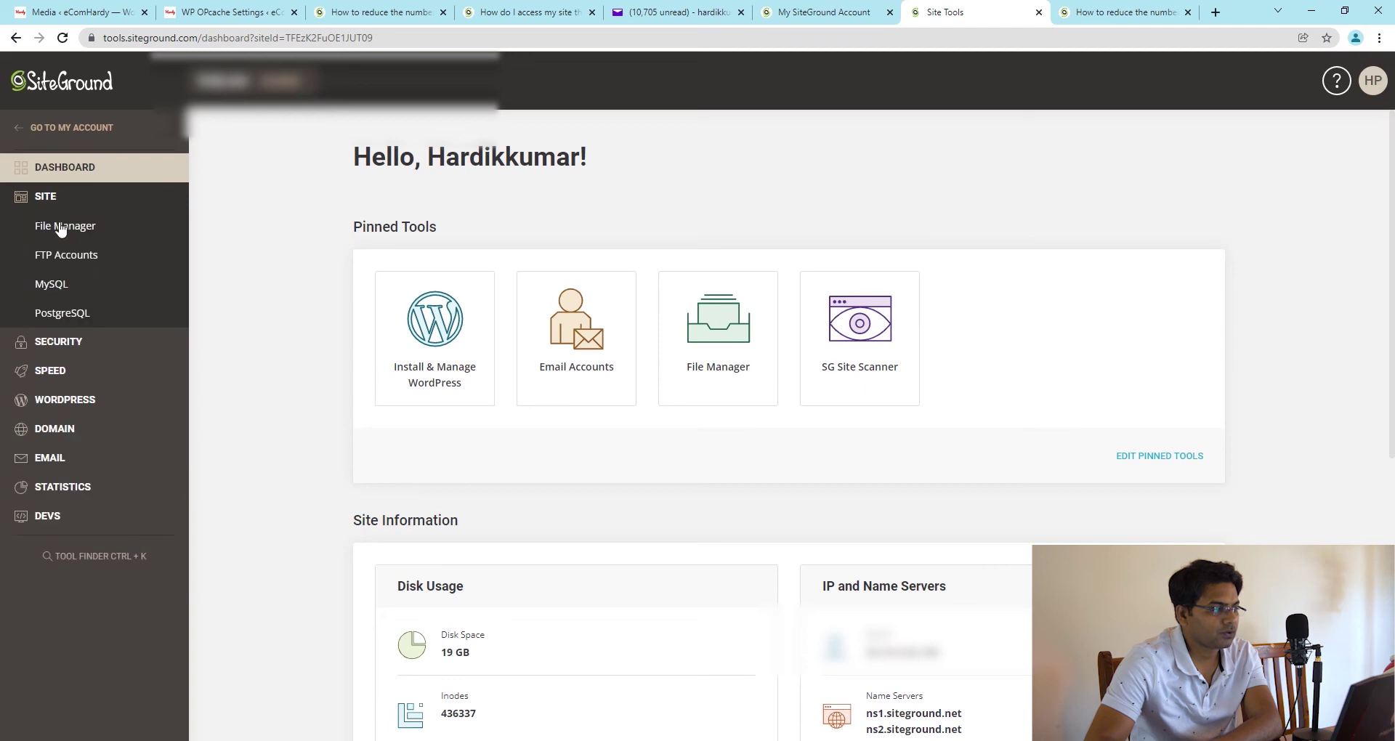
{"action": "left_click", "coordinate": [73, 232]}
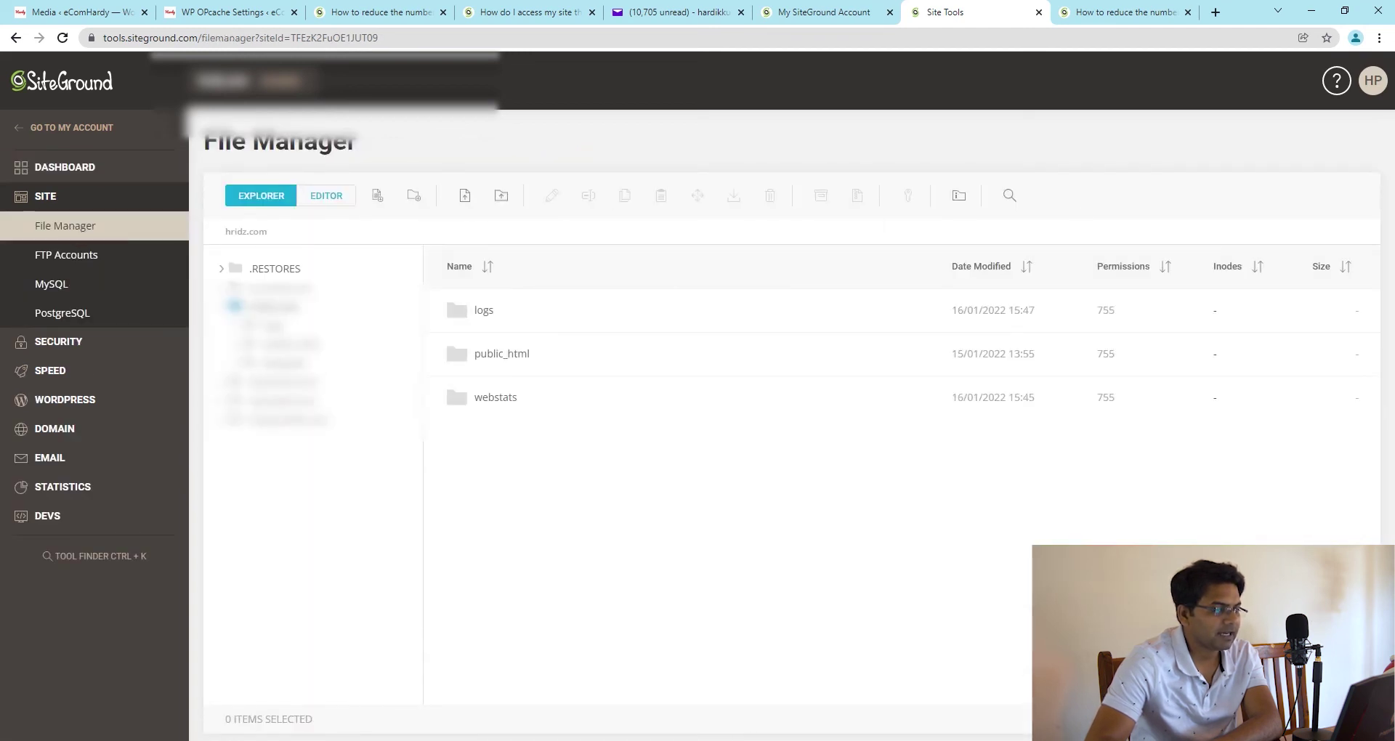
- Show folder sizes and inode counts for the hridz.com root folder and for its public_html folder
{"action": "left_click", "coordinate": [960, 197]}
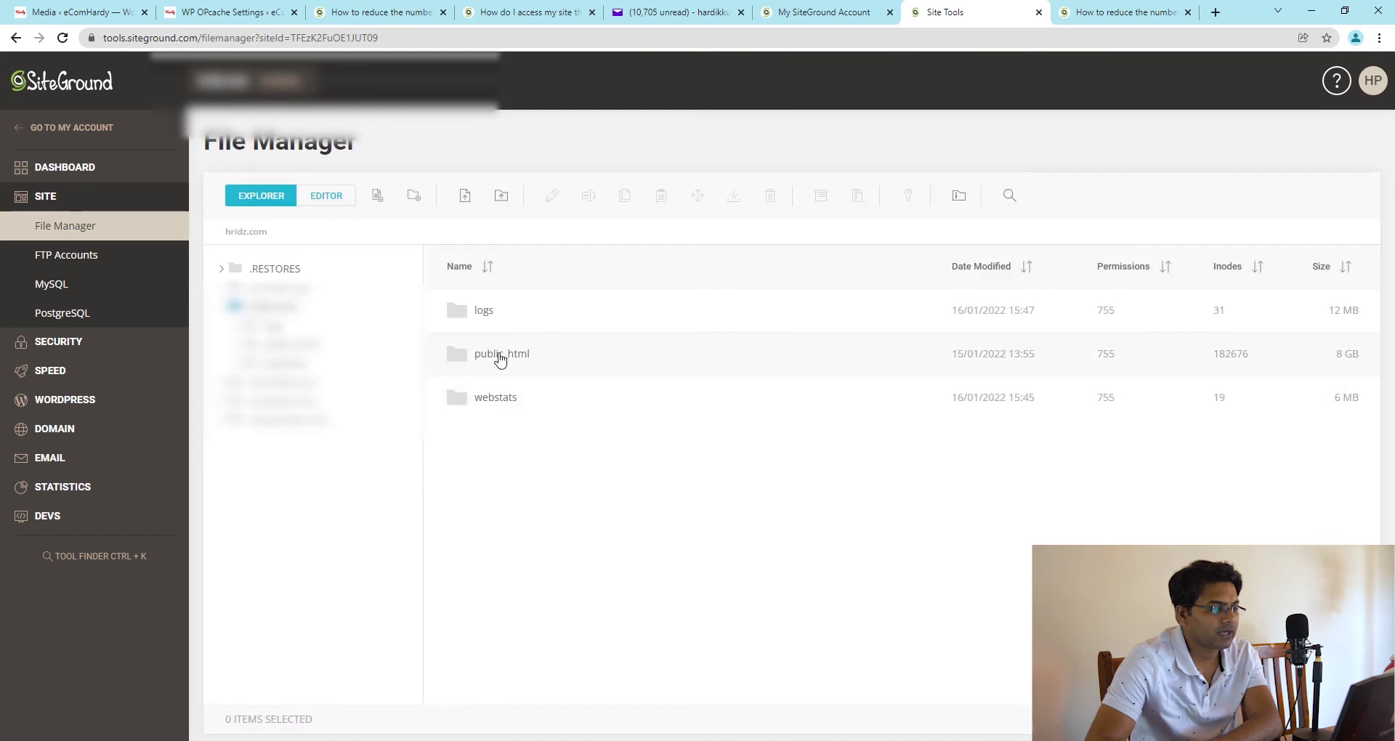
{"action": "left_click", "coordinate": [554, 354]}
{"action": "double_click", "coordinate": [554, 355]}
{"action": "scroll", "coordinate": [576, 415], "scroll_direction": "down", "scroll_amount": 4}
{"action": "scroll", "coordinate": [576, 415], "scroll_direction": "up", "scroll_amount": 4}
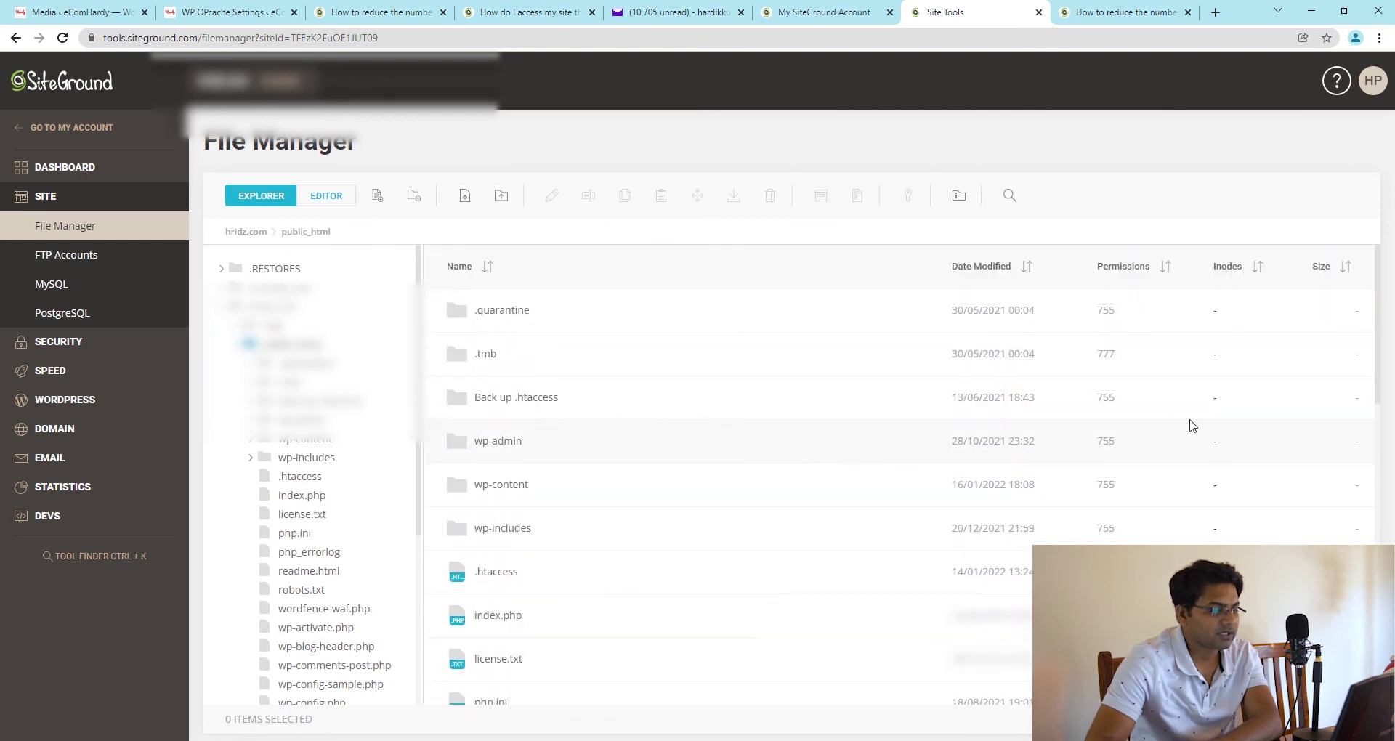
{"action": "left_click", "coordinate": [962, 199]}
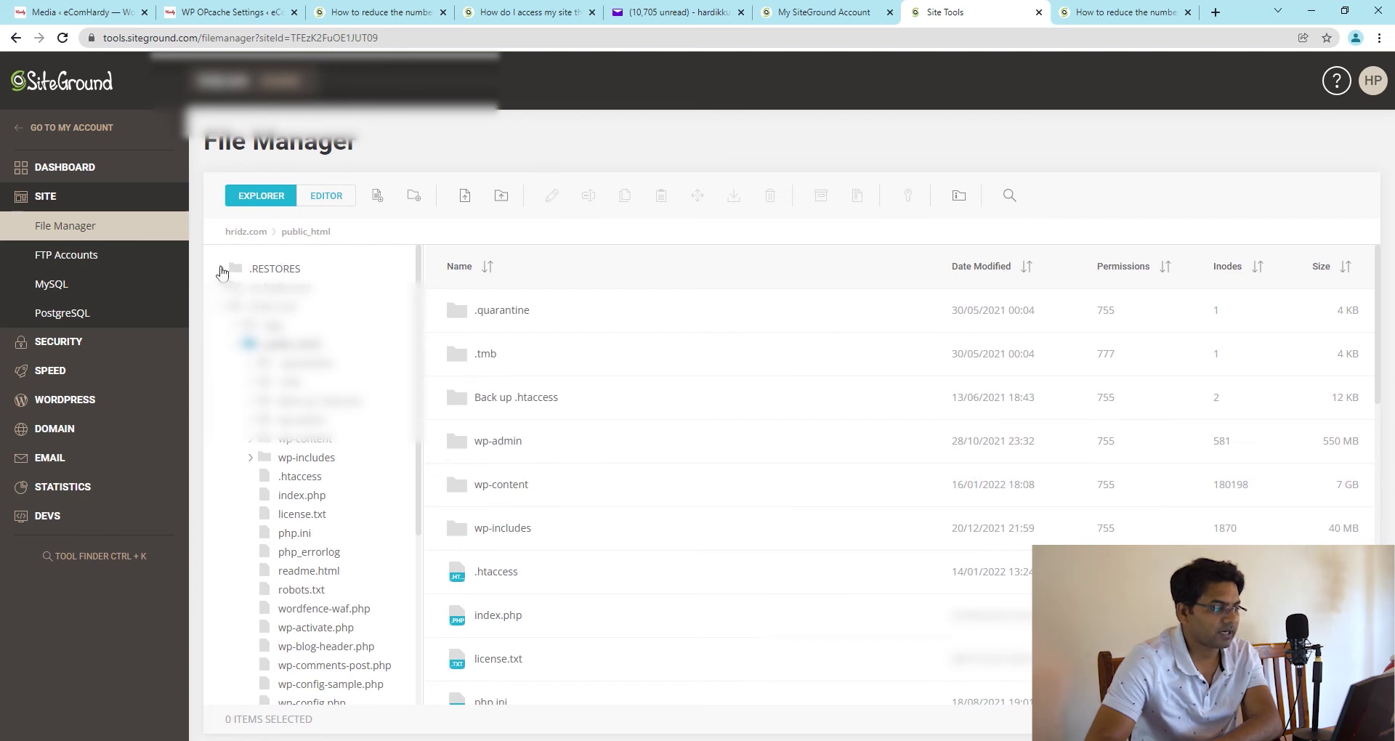
- Open the .RESTORES folder and show the size and inode count of each restore folder
{"action": "left_click", "coordinate": [222, 270]}
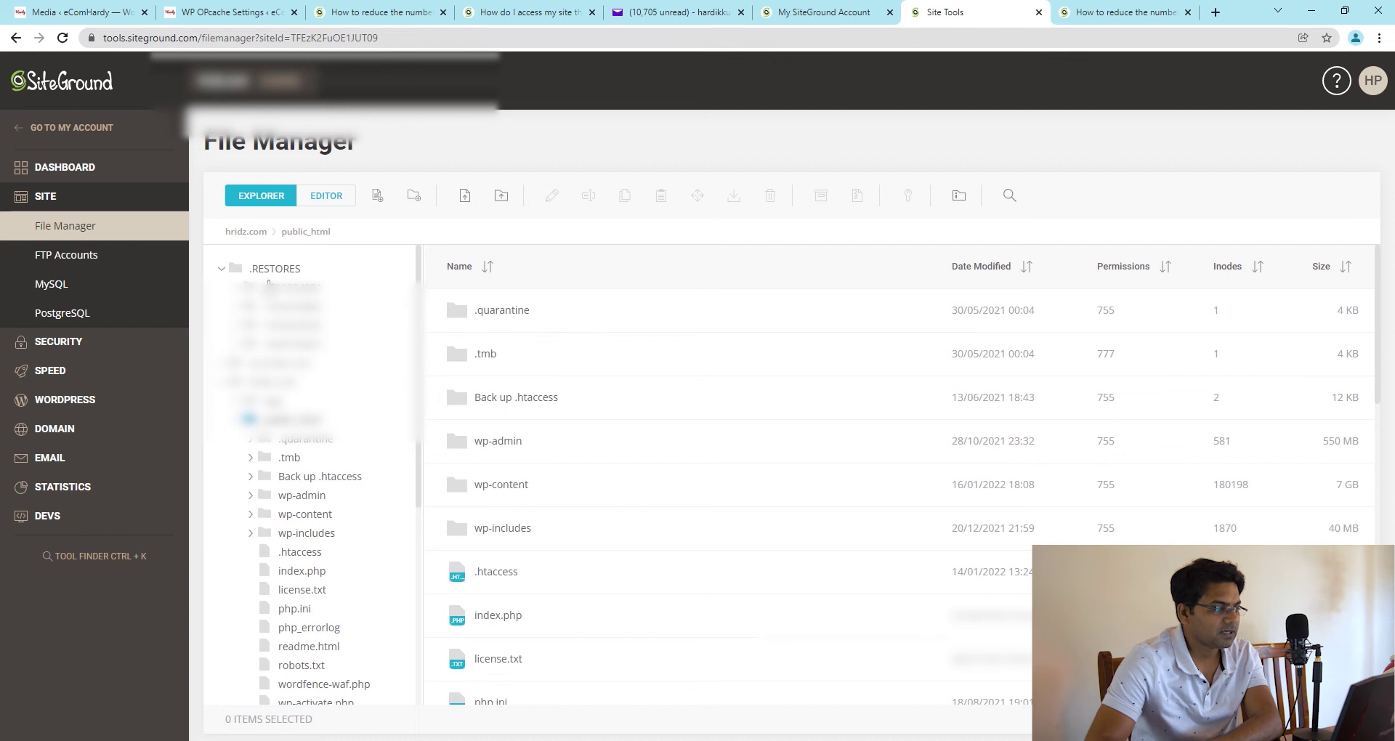
{"action": "left_click", "coordinate": [277, 270]}
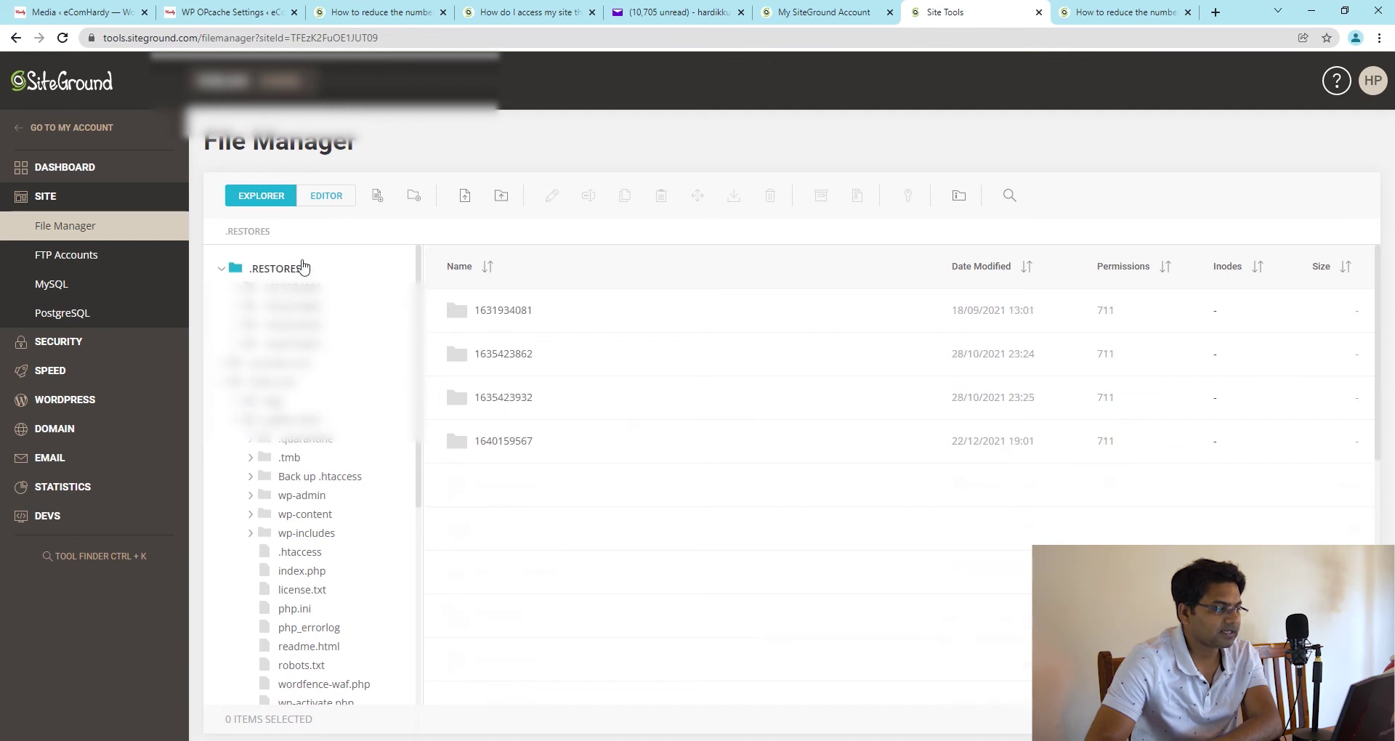
{"action": "left_click", "coordinate": [959, 195]}
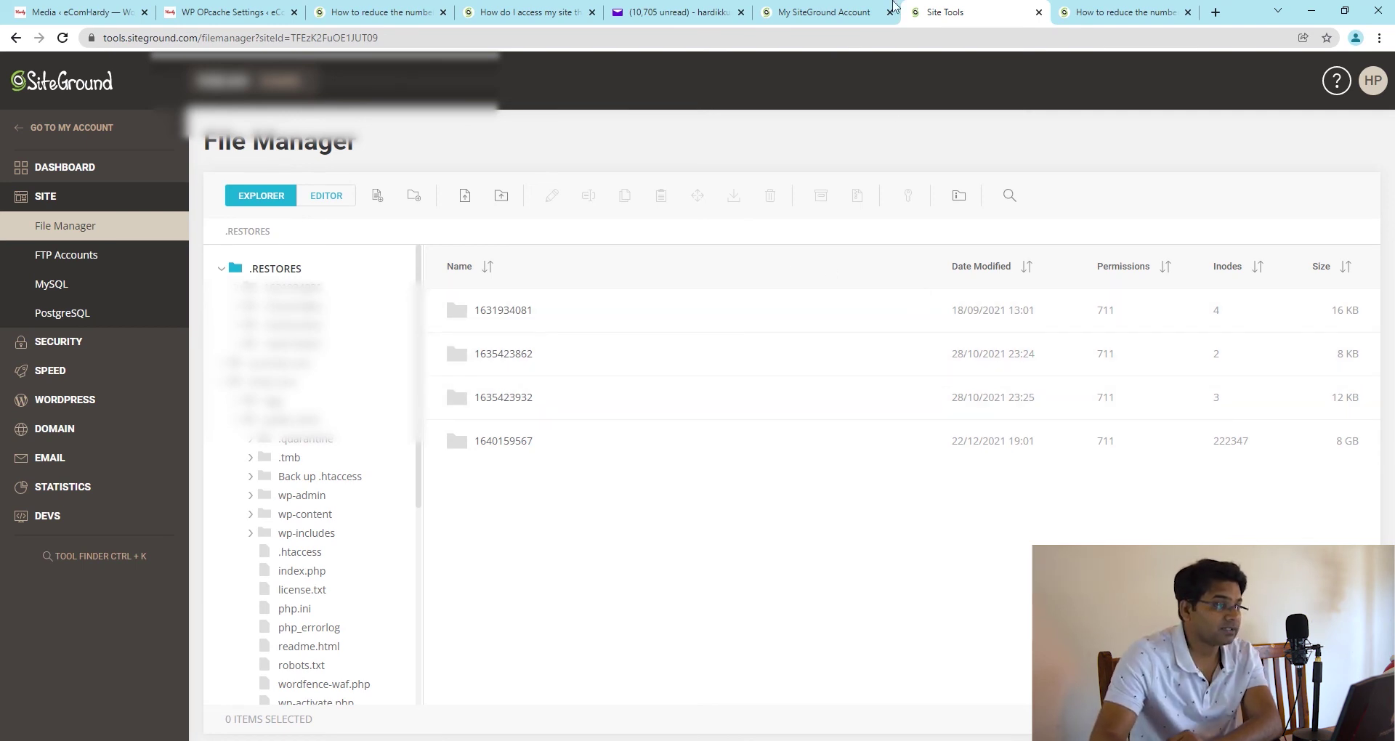
- Read the inode article's advice on removing old backups and return to the File Manager
{"action": "left_click", "coordinate": [494, 9]}
{"action": "left_click", "coordinate": [403, 8]}
{"action": "left_click", "coordinate": [256, 7]}
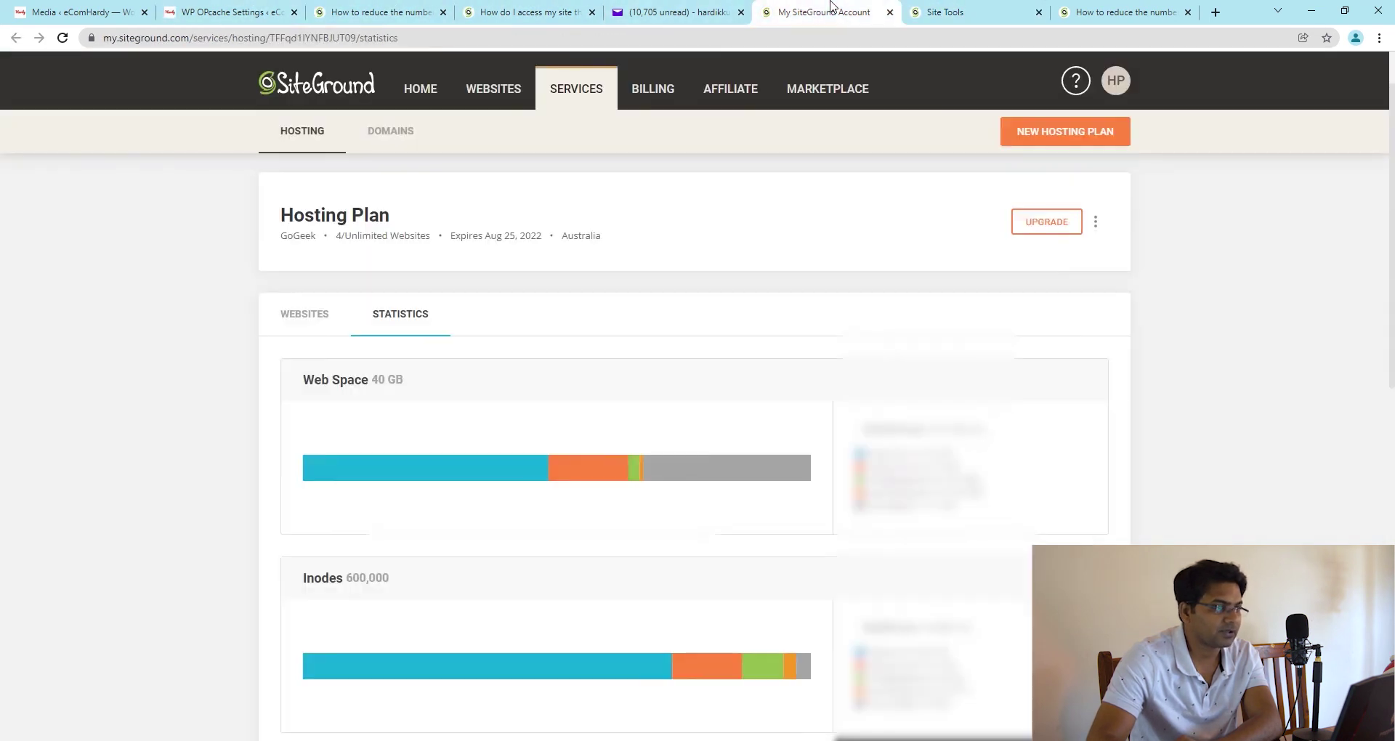
{"action": "left_click", "coordinate": [829, 12]}
{"action": "left_click", "coordinate": [1140, 12]}
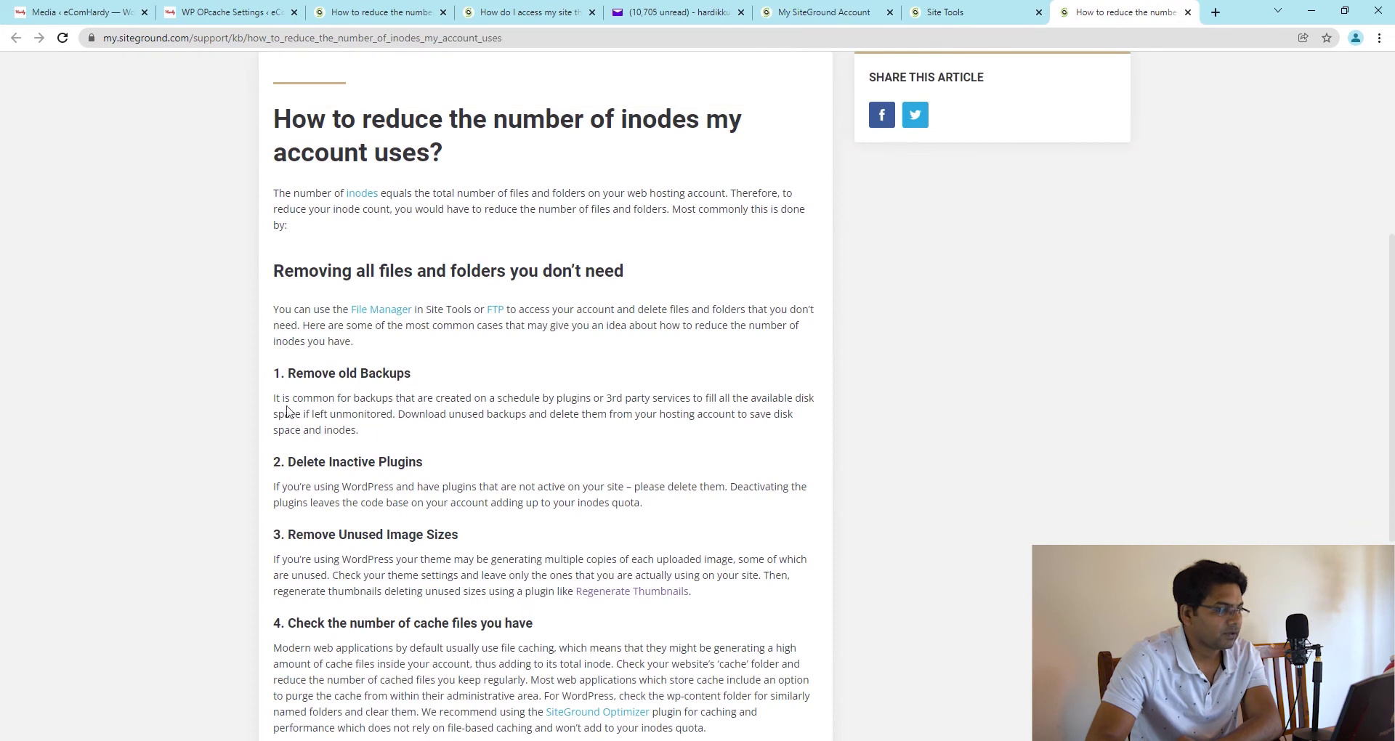
{"action": "left_click_drag", "start_coordinate": [288, 374], "coordinate": [433, 374]}
{"action": "left_click", "coordinate": [439, 361]}
{"action": "left_click", "coordinate": [827, 8]}
{"action": "left_click", "coordinate": [941, 13]}
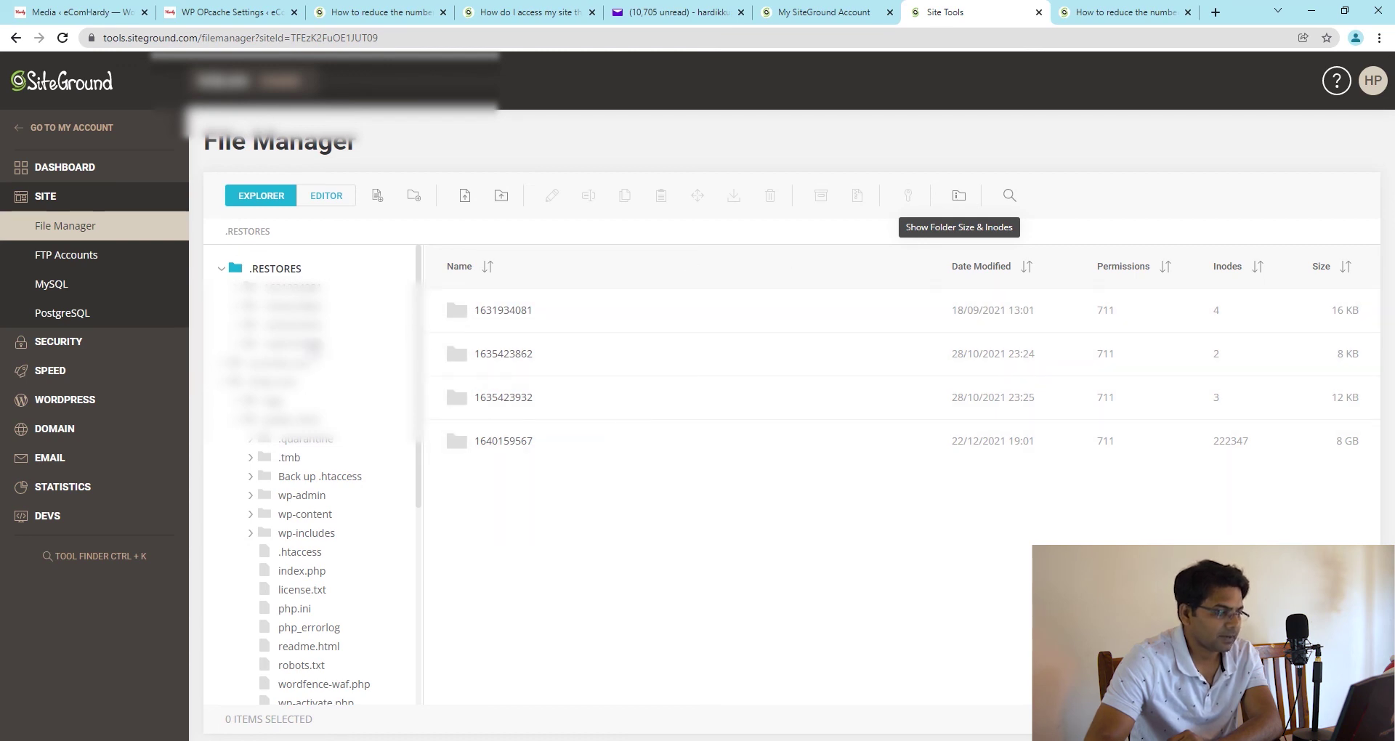
{"action": "left_click", "coordinate": [327, 343]}
{"action": "left_click", "coordinate": [276, 268]}
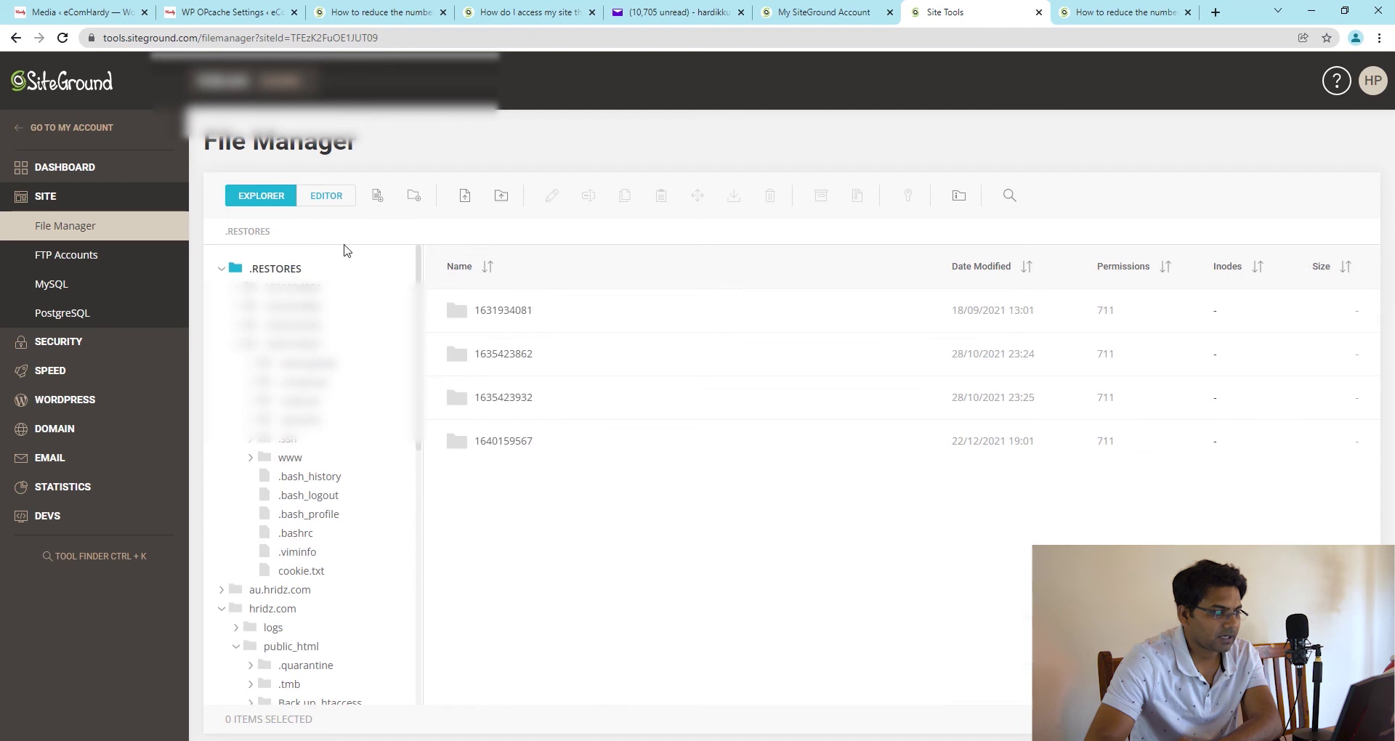
{"action": "left_click", "coordinate": [960, 196]}
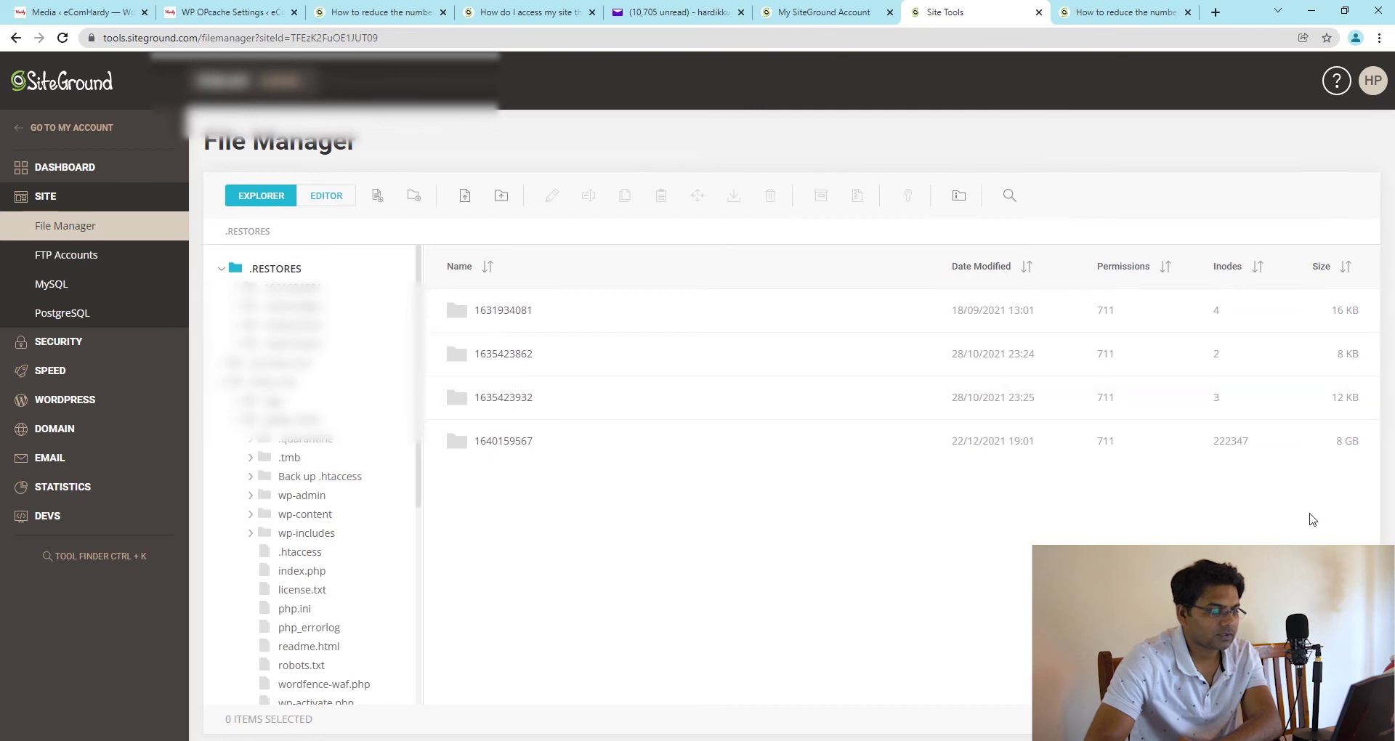
{"action": "left_click", "coordinate": [841, 456]}
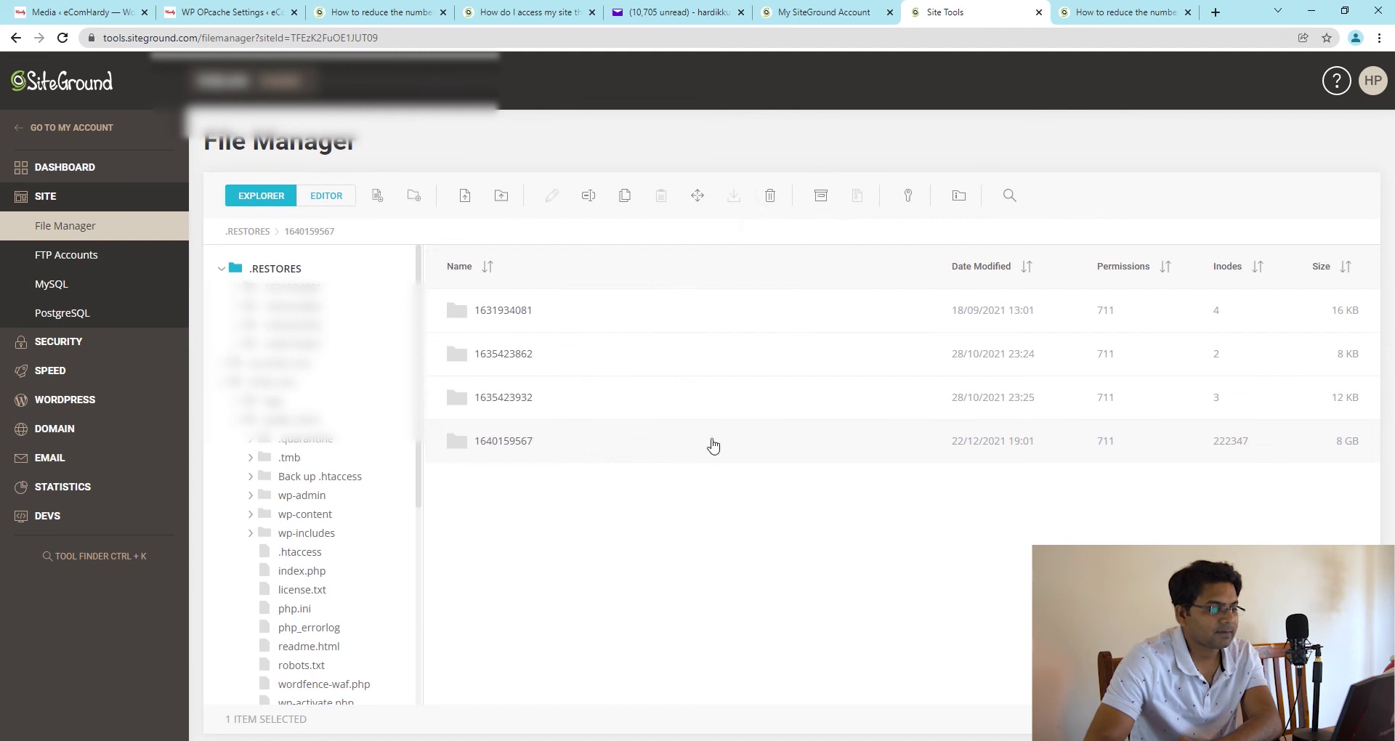
{"action": "left_click", "coordinate": [771, 196]}
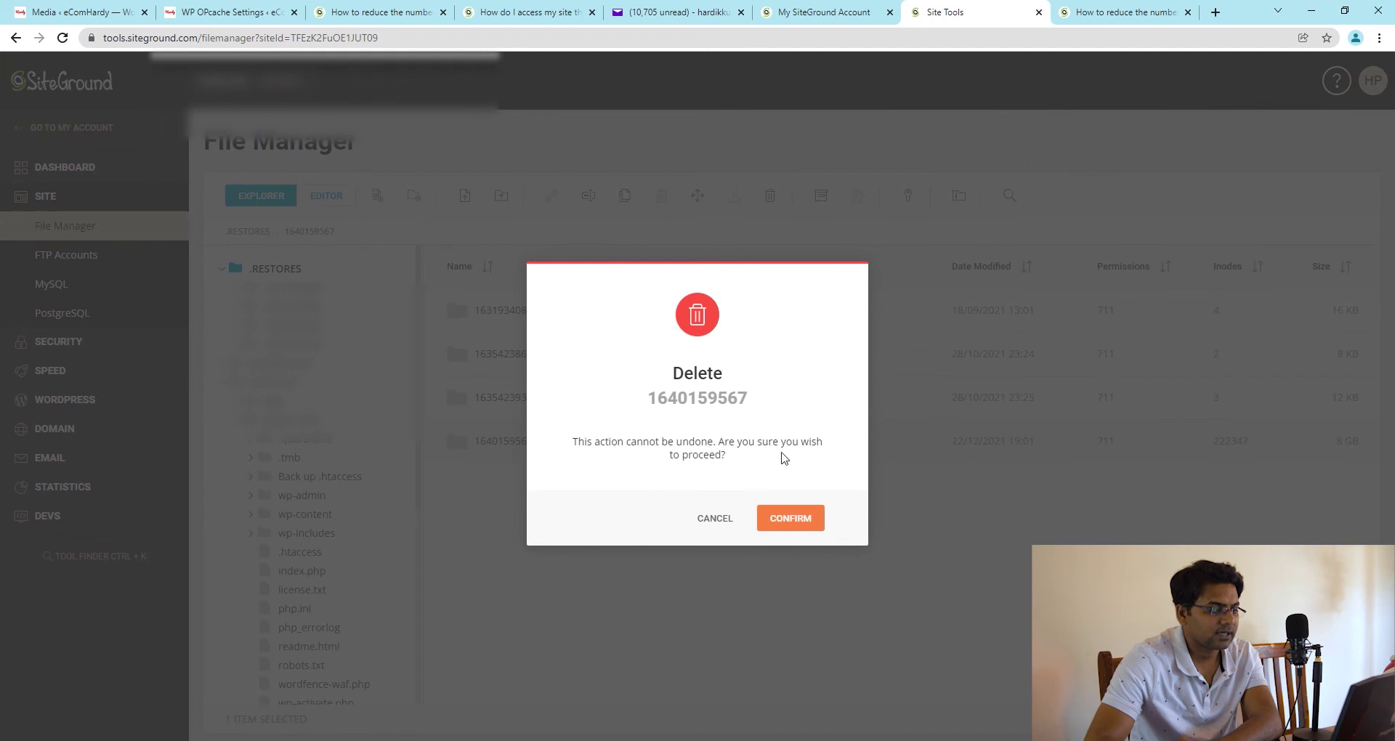
{"action": "left_click", "coordinate": [800, 518]}
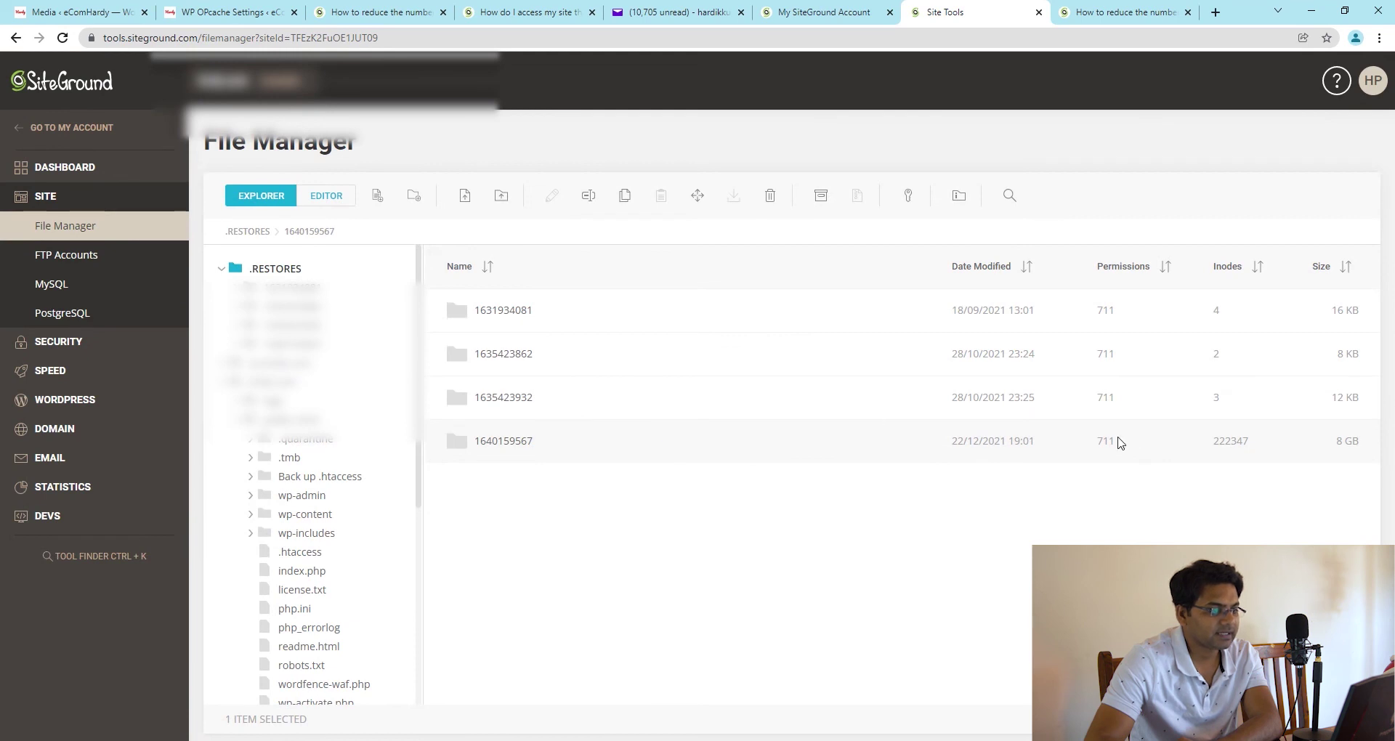
{"action": "left_click", "coordinate": [281, 269]}
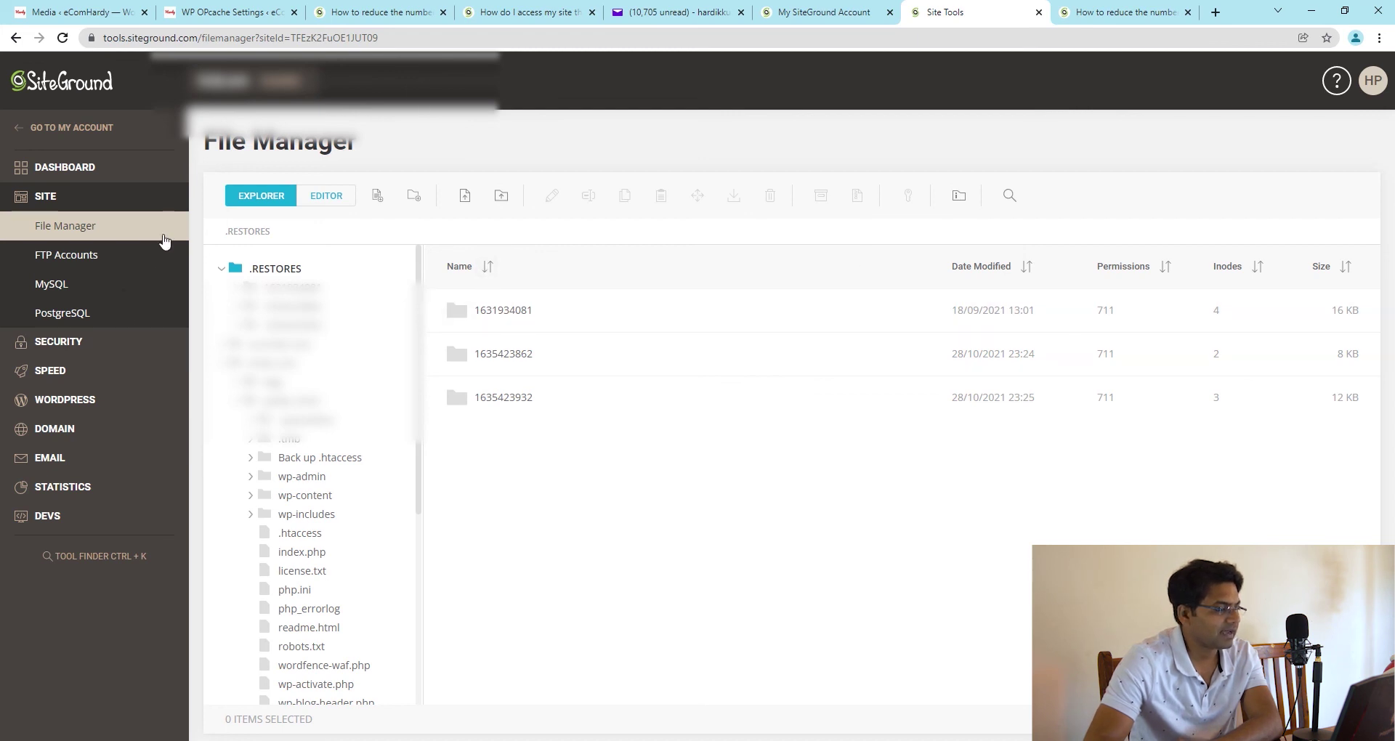
- Reload the hosting plan statistics twice and check the inode usage after deleting the backup folder
{"action": "left_click", "coordinate": [836, 11]}
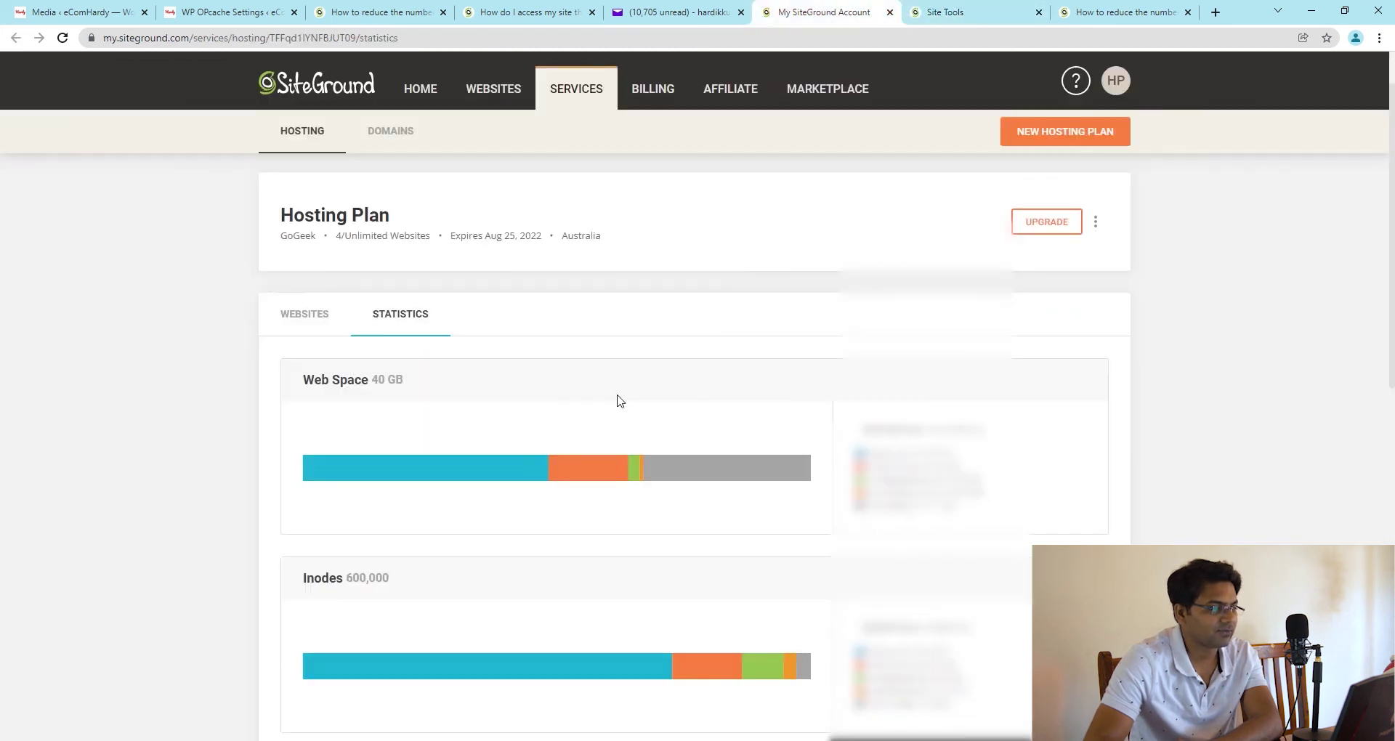
{"action": "left_click", "coordinate": [62, 38]}
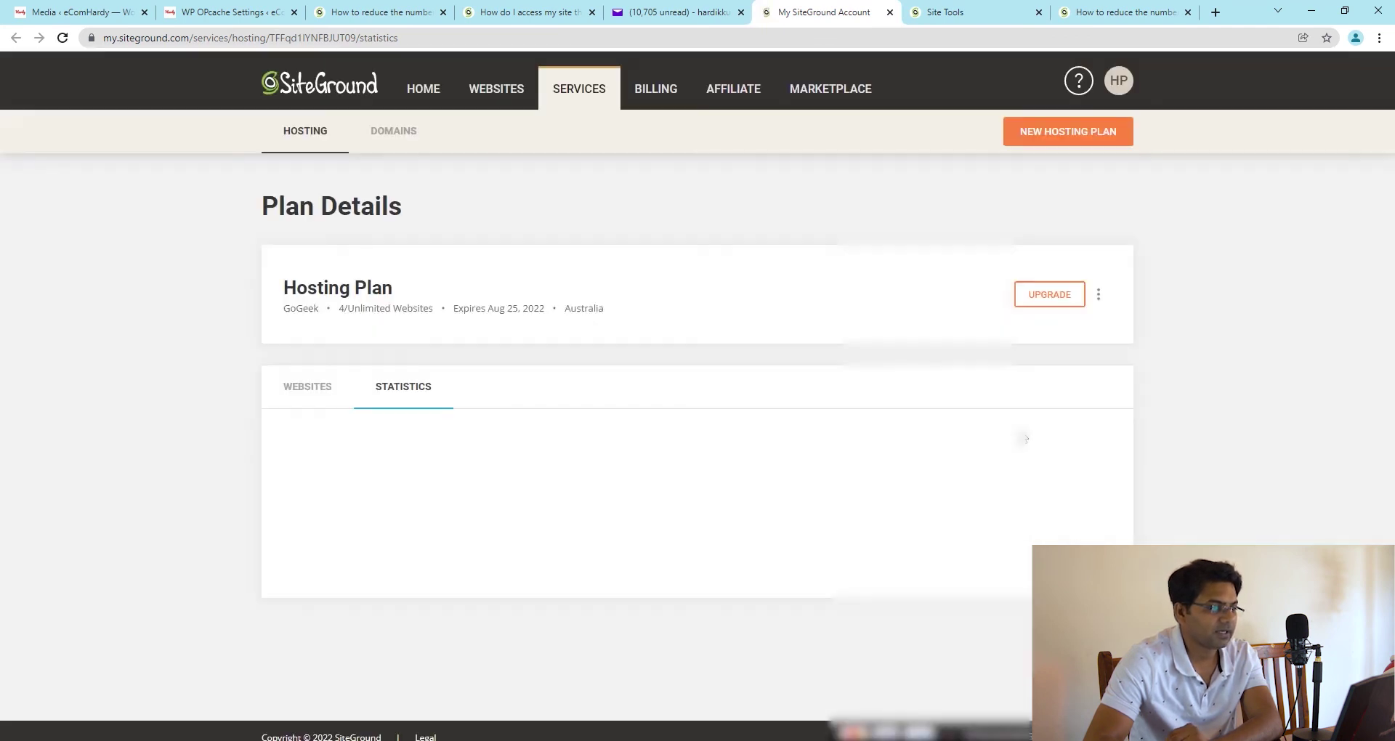
{"action": "scroll", "coordinate": [1072, 384], "scroll_direction": "down", "scroll_amount": 4}
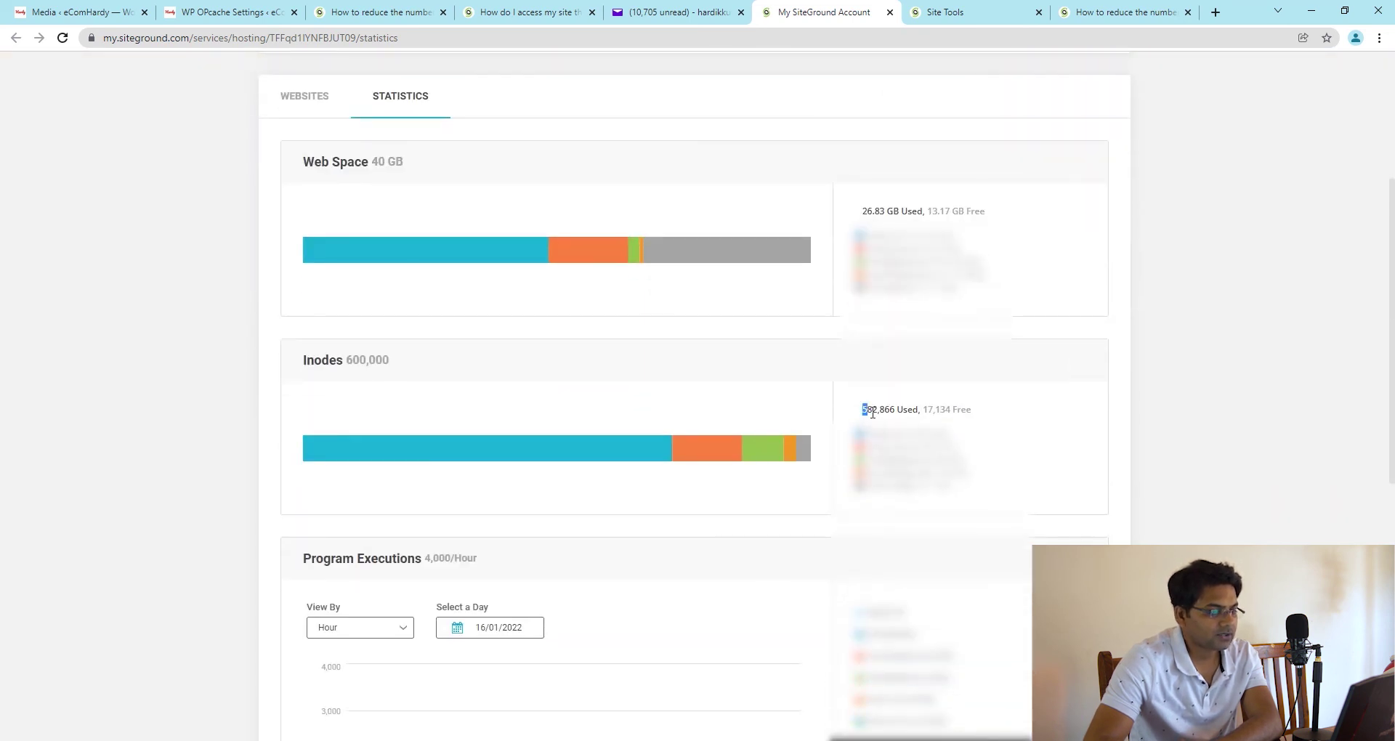
{"action": "left_click_drag", "start_coordinate": [882, 413], "coordinate": [985, 414]}
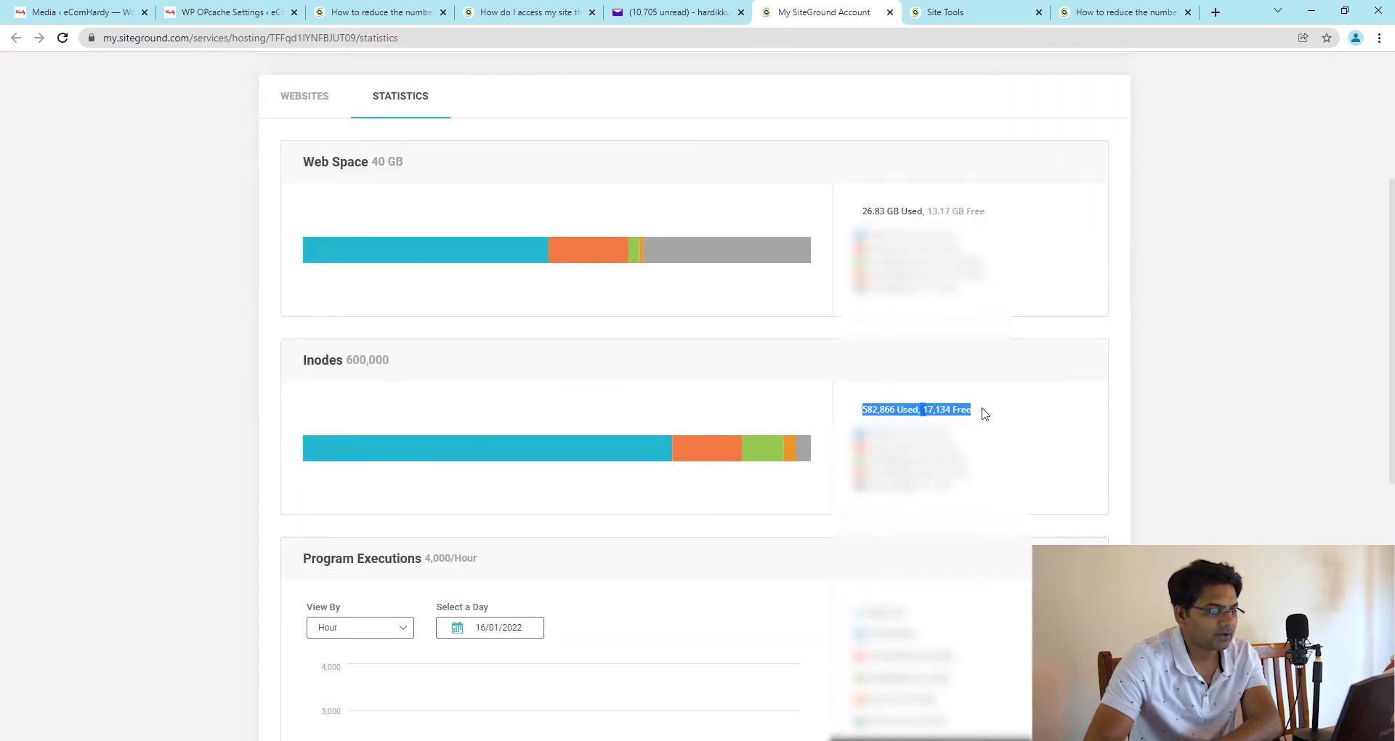
{"action": "left_click", "coordinate": [63, 40]}
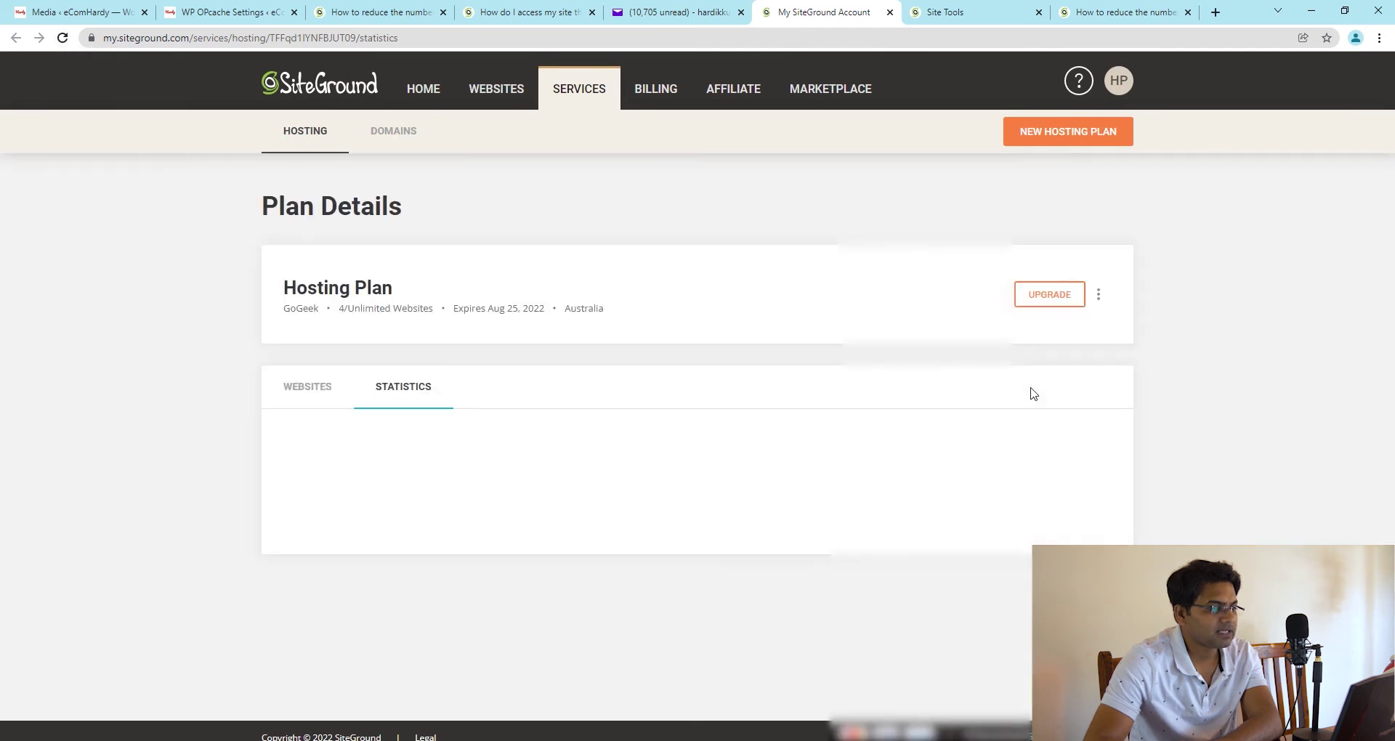
{"action": "scroll", "coordinate": [1105, 395], "scroll_direction": "down", "scroll_amount": 4}
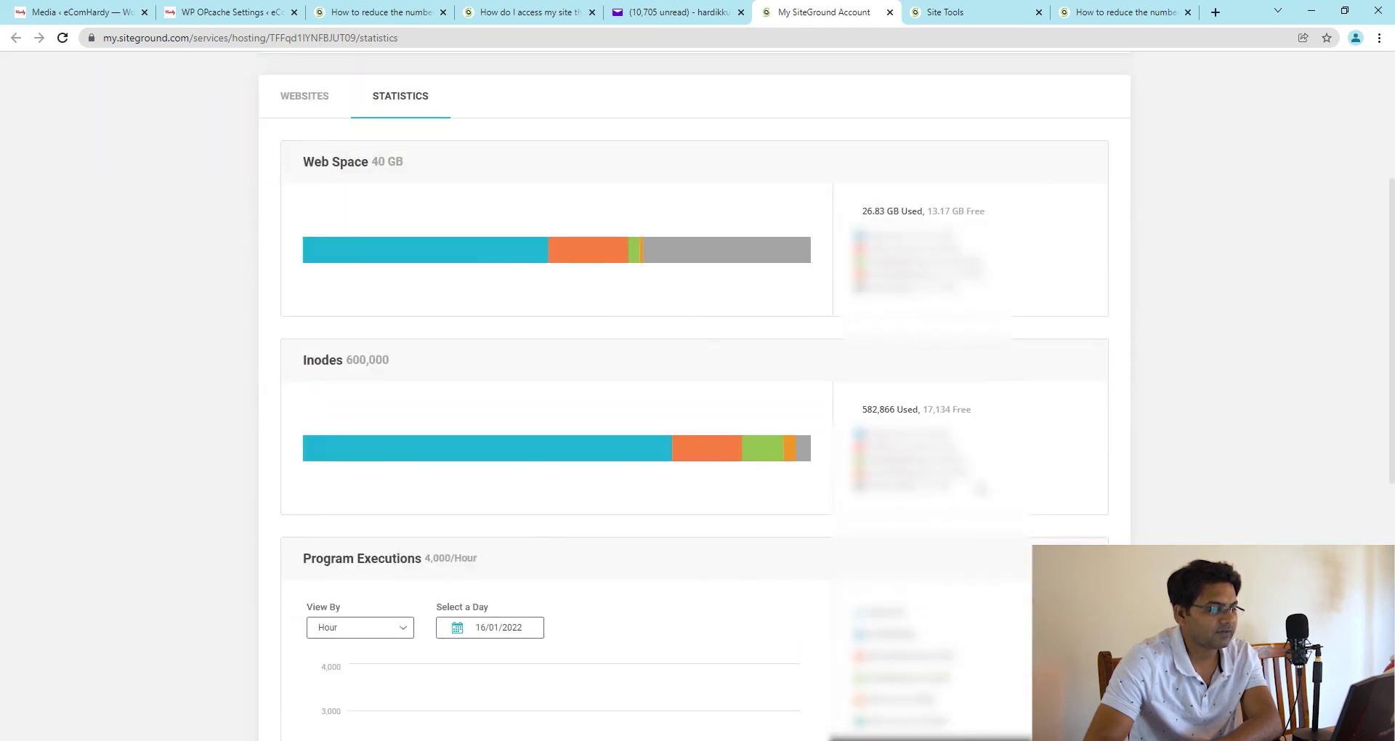
{"action": "triple_click", "coordinate": [874, 411]}
{"action": "left_click", "coordinate": [1014, 435]}
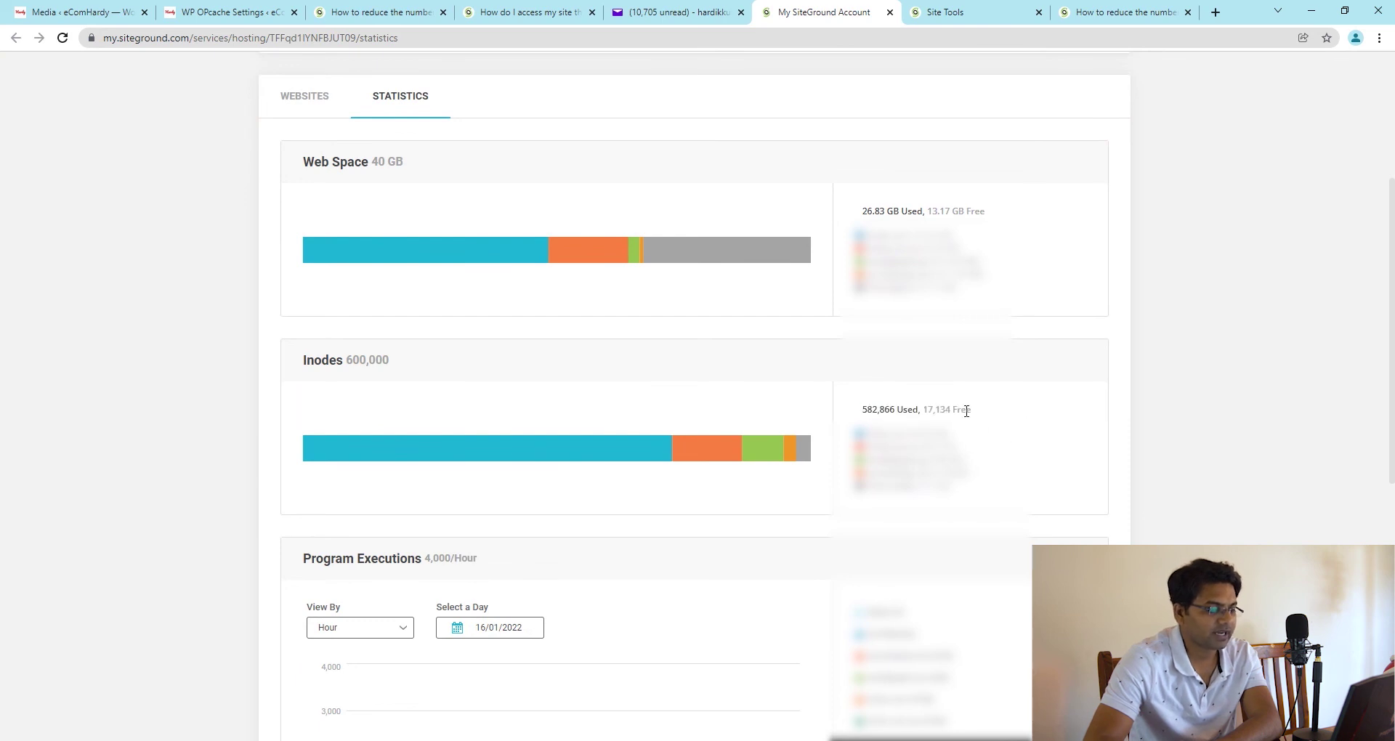